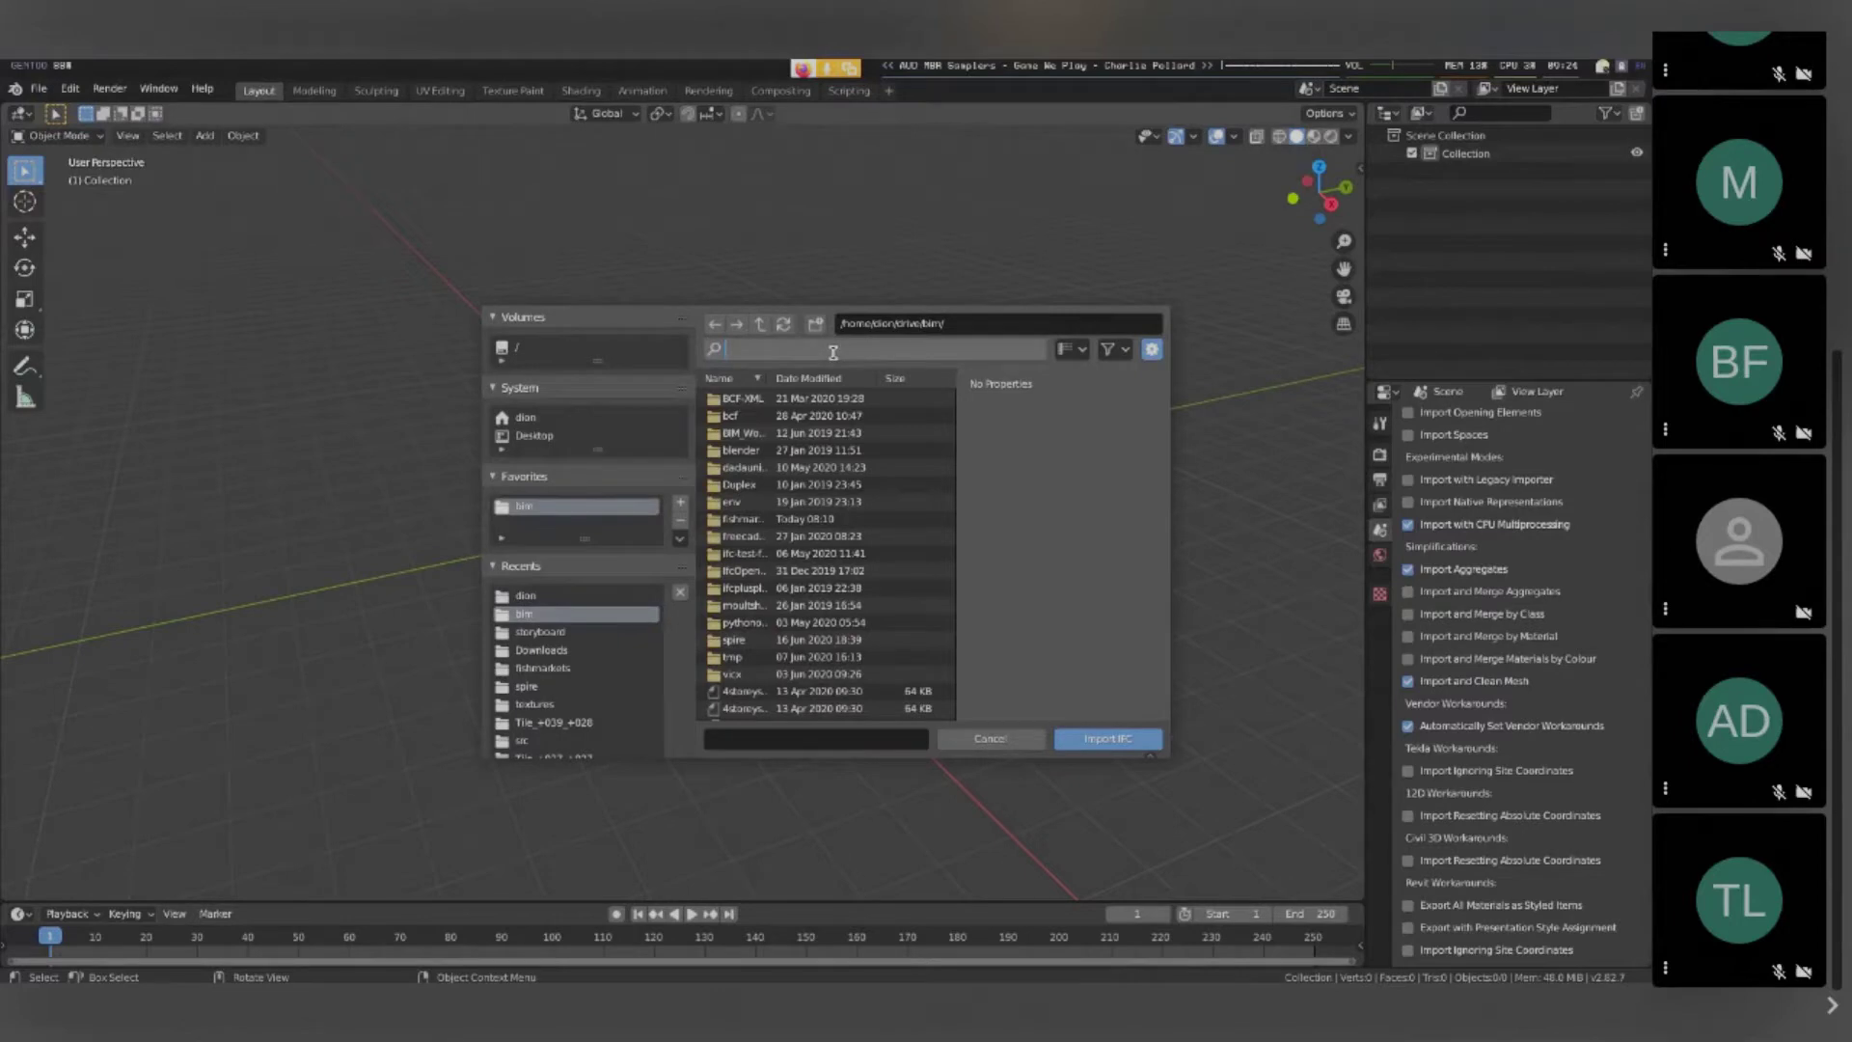
Filter the IFC files for "proj" and import Project2(Recovery).ifc
type("proj")
key("Return")
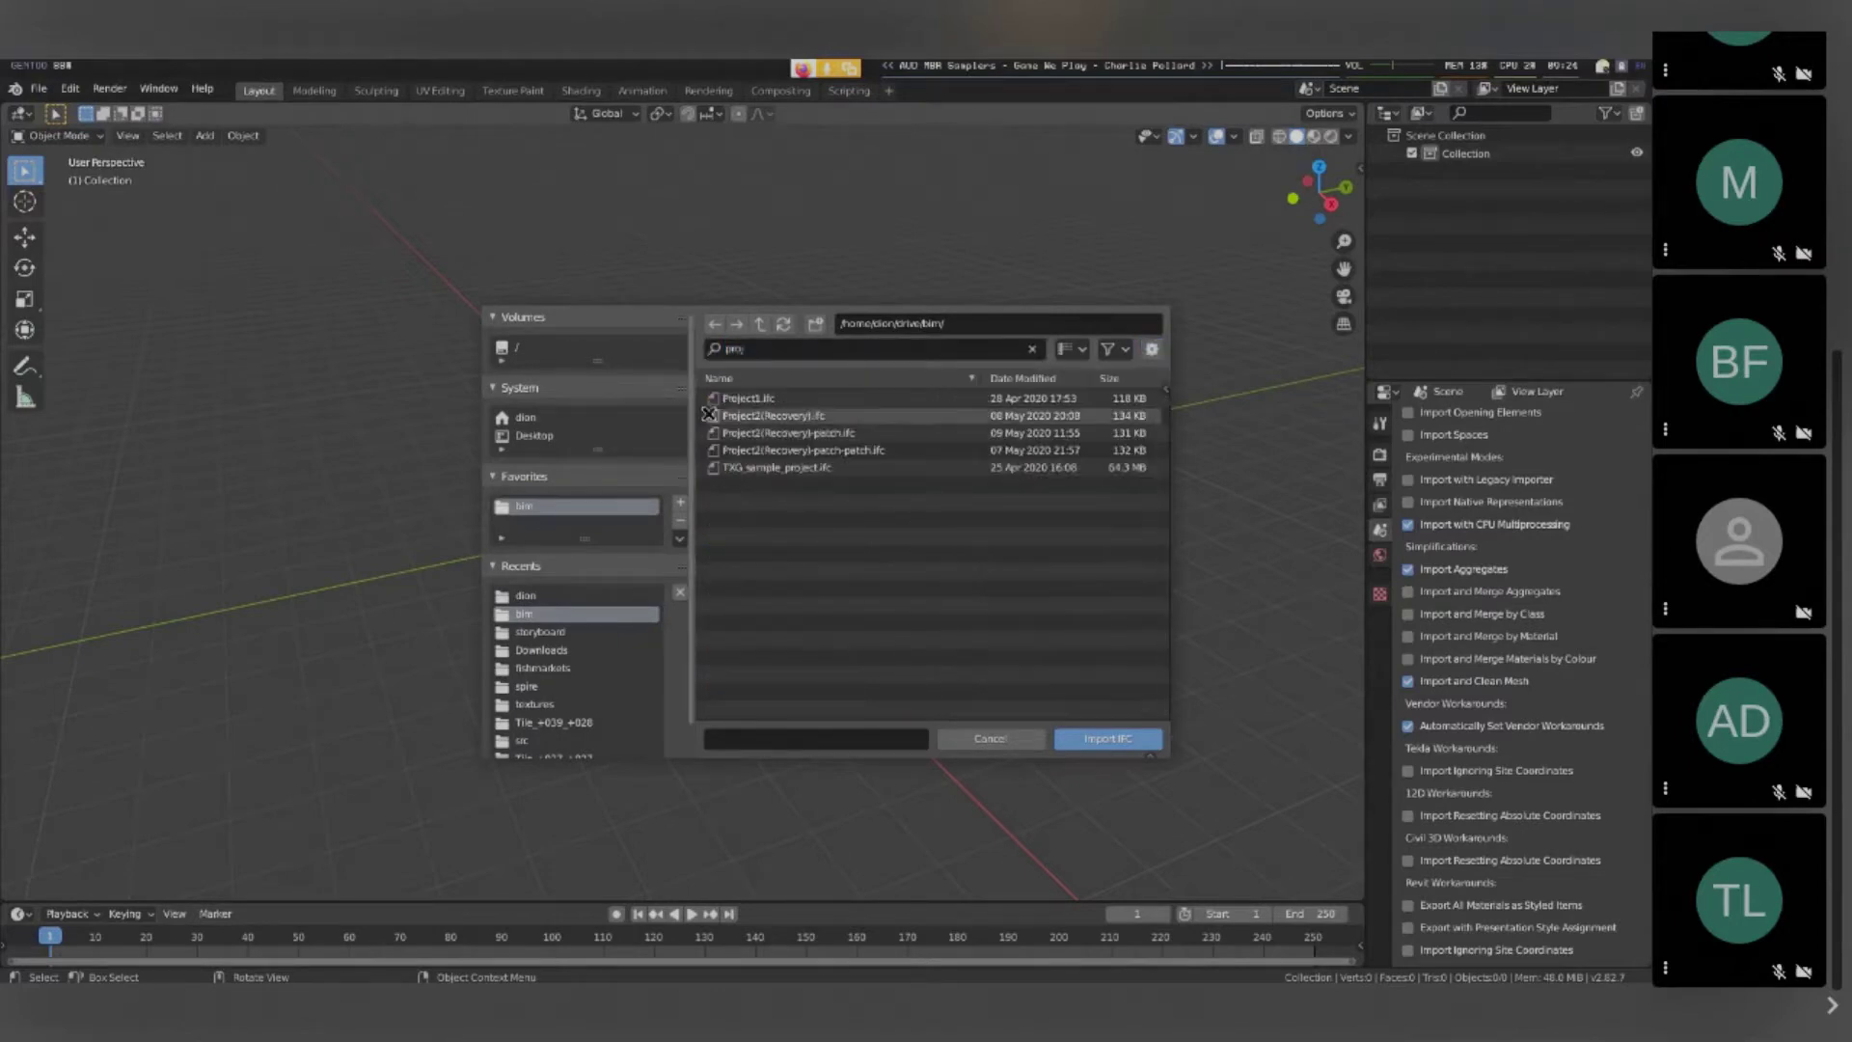
left_click(888, 418)
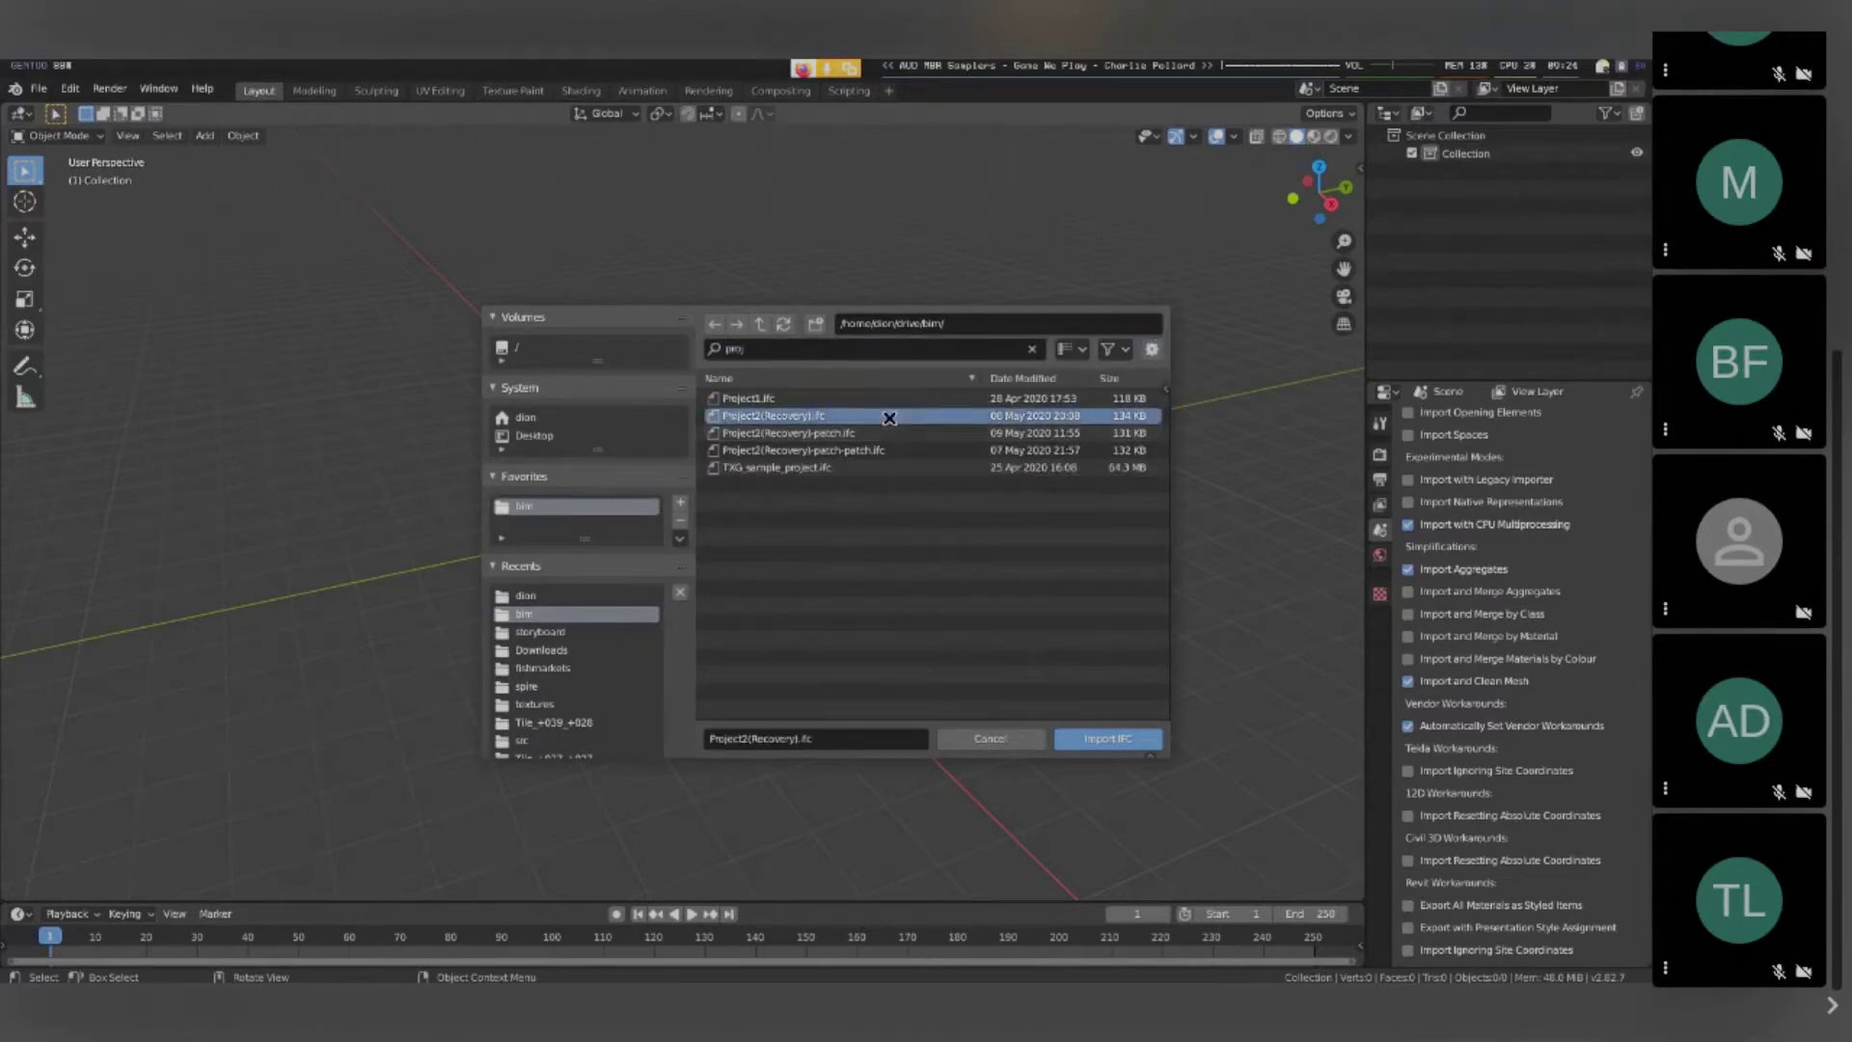
double_click(888, 418)
Try to move a top corner vertex of the end wall in edit mode
key("Tab")
middle_click_drag(680, 587, 743, 569)
key("g")
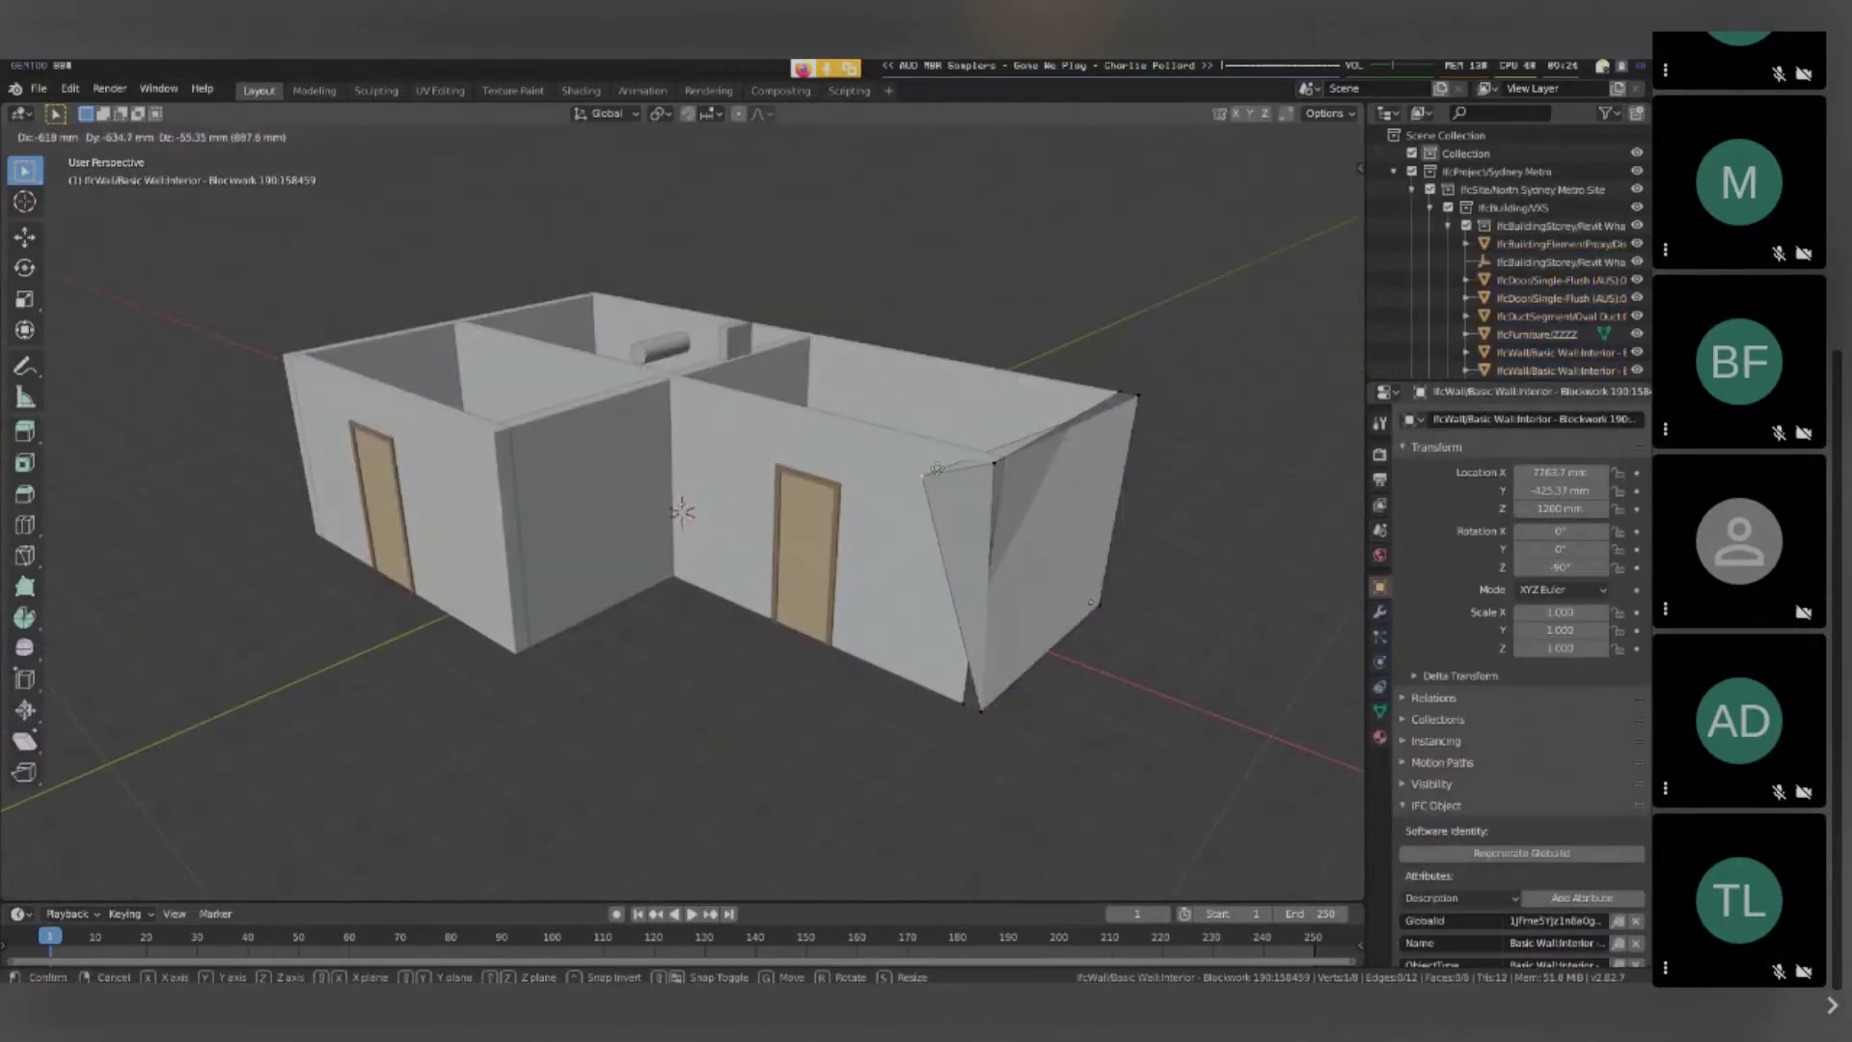
key("Escape")
key("Tab")
Try to move a top corner vertex of the long wall that contains the door
left_click(891, 468)
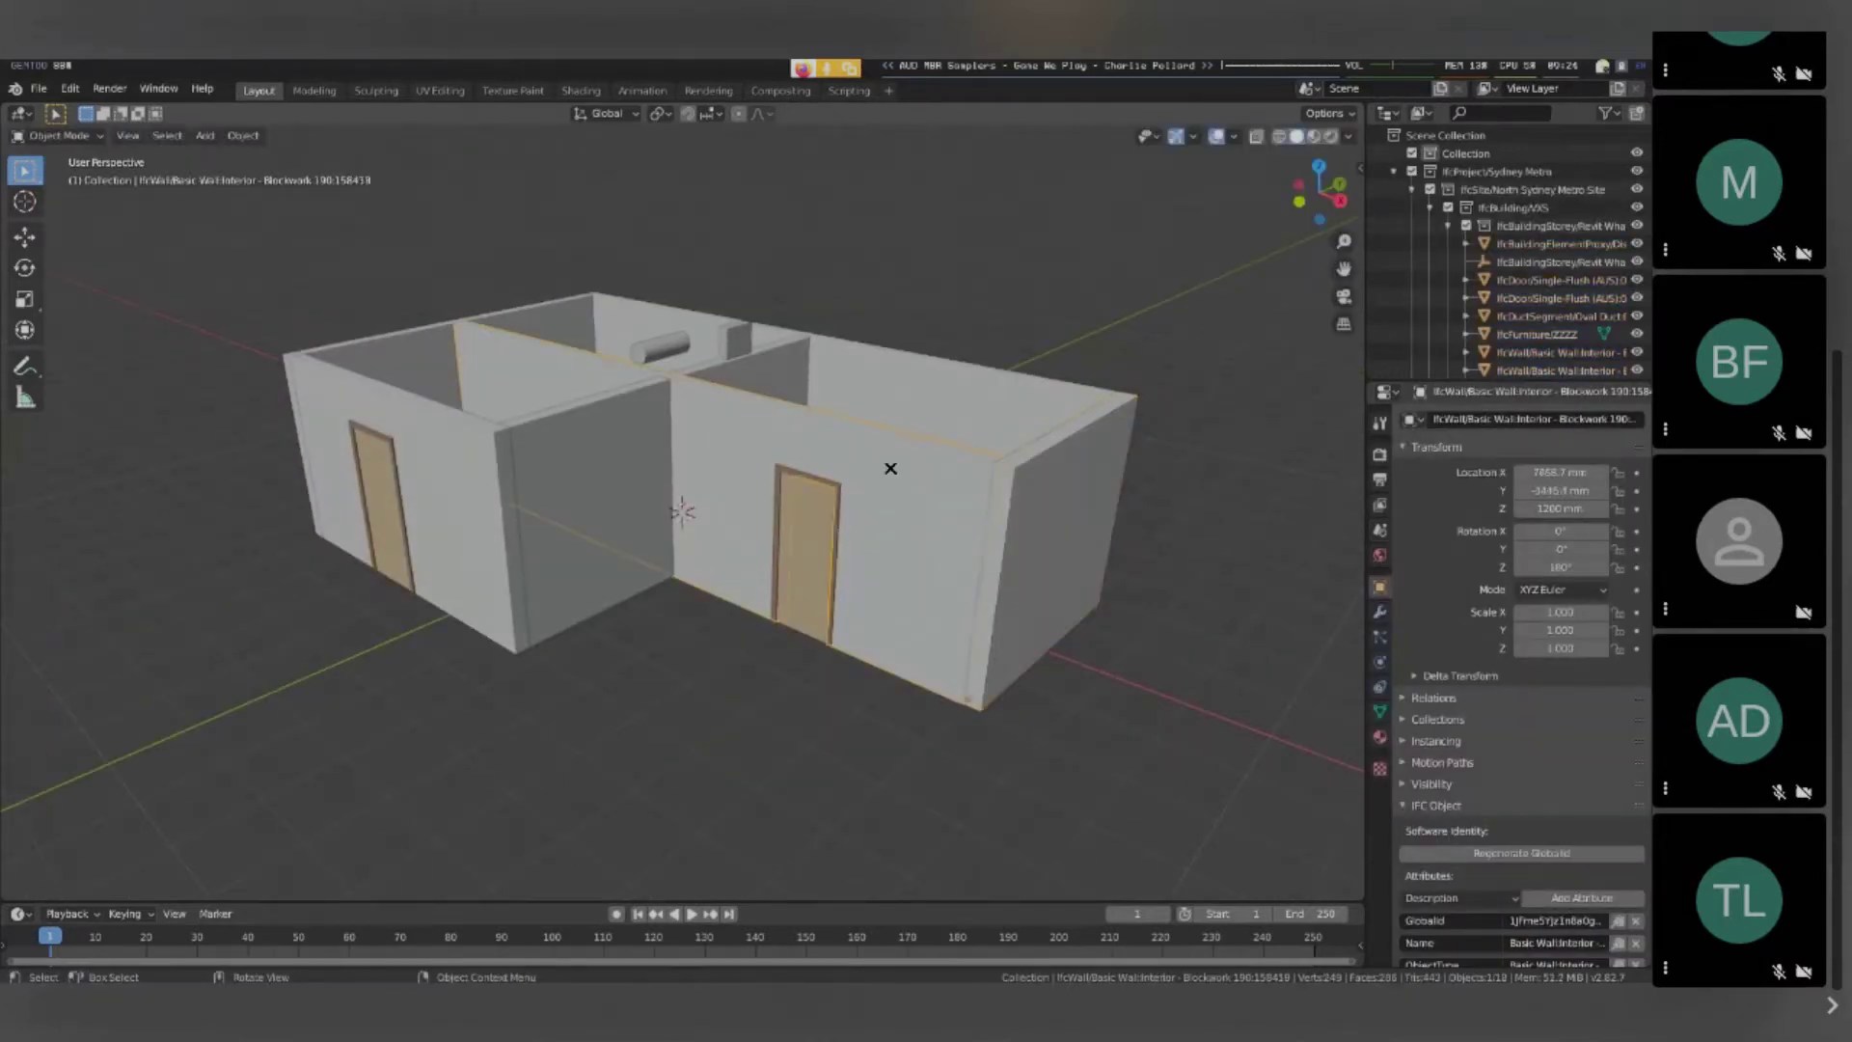
key("Tab")
left_click(1000, 463)
key("g")
key("Escape")
key("Tab")
Try to move a top corner vertex of the plain outer wall that meets the long door wall
left_click(578, 475)
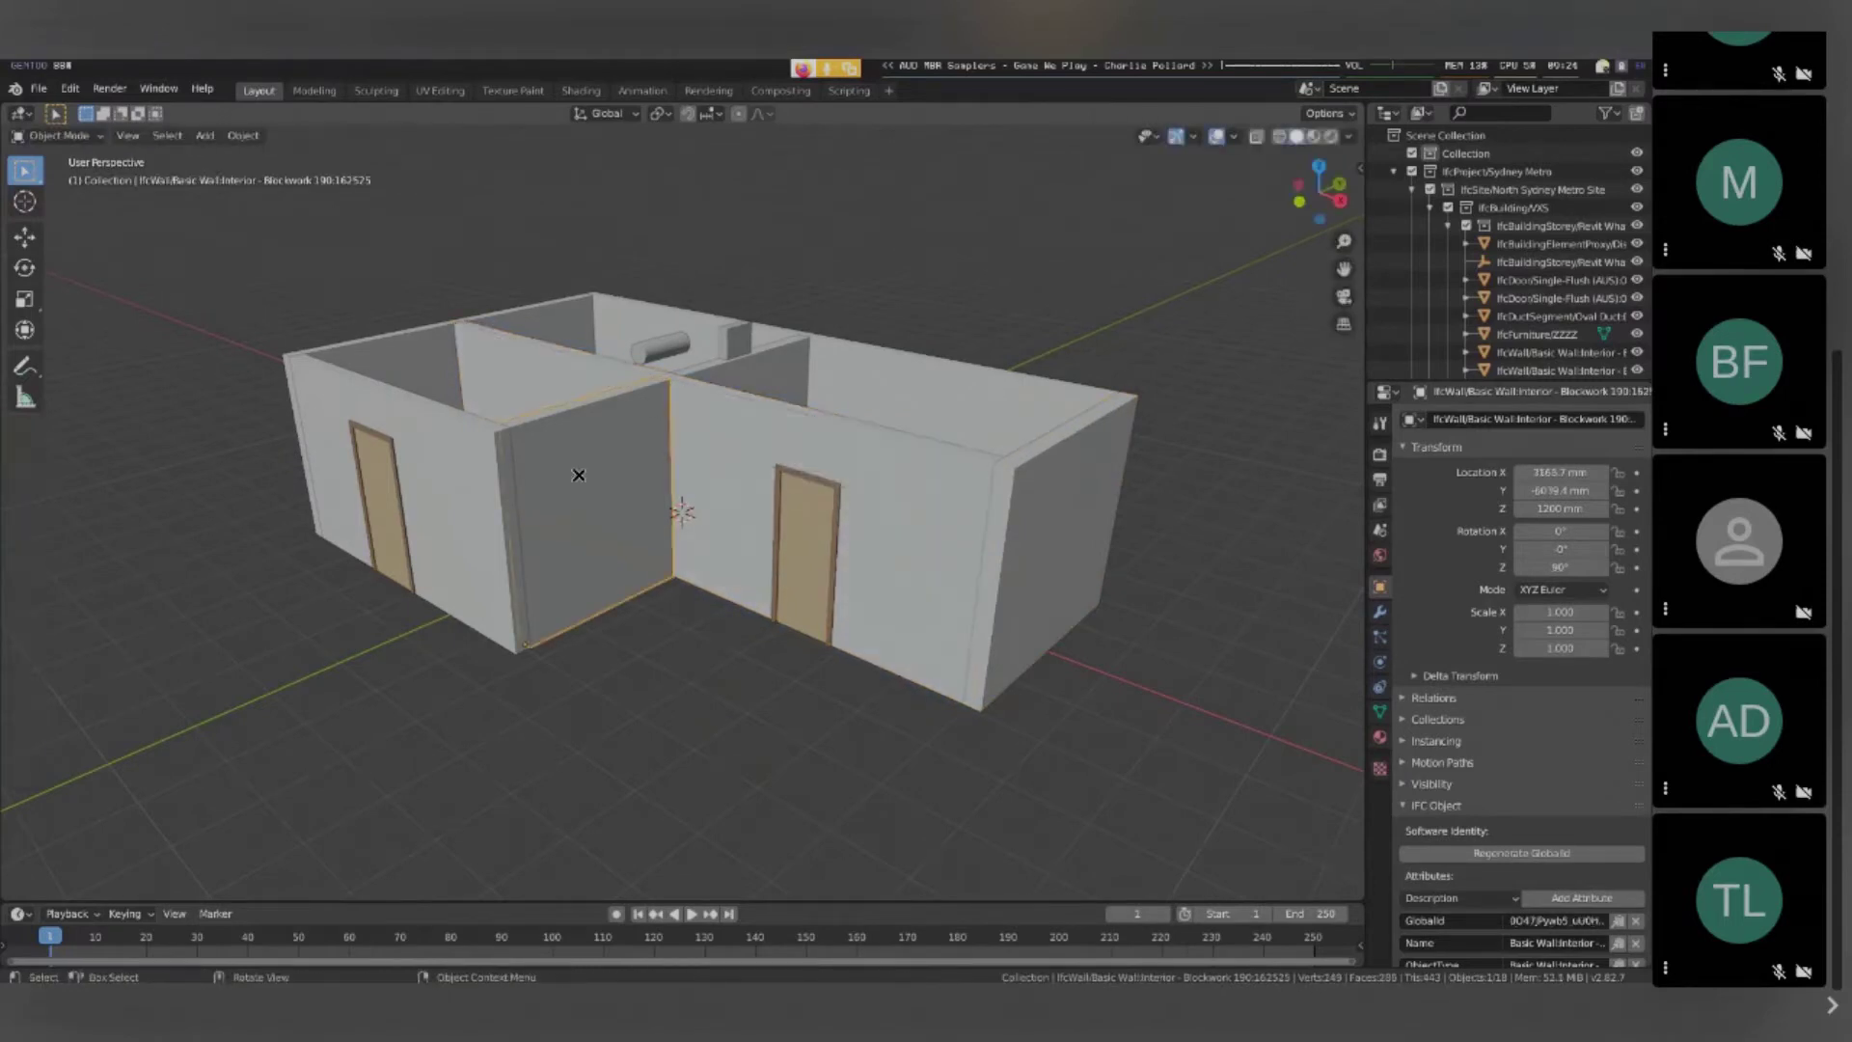
key("Tab")
left_click(514, 431)
key("g")
key("Escape")
key("Tab")
Inspect the interior partition wall's mesh in edit mode with X-ray display on
left_click(725, 377)
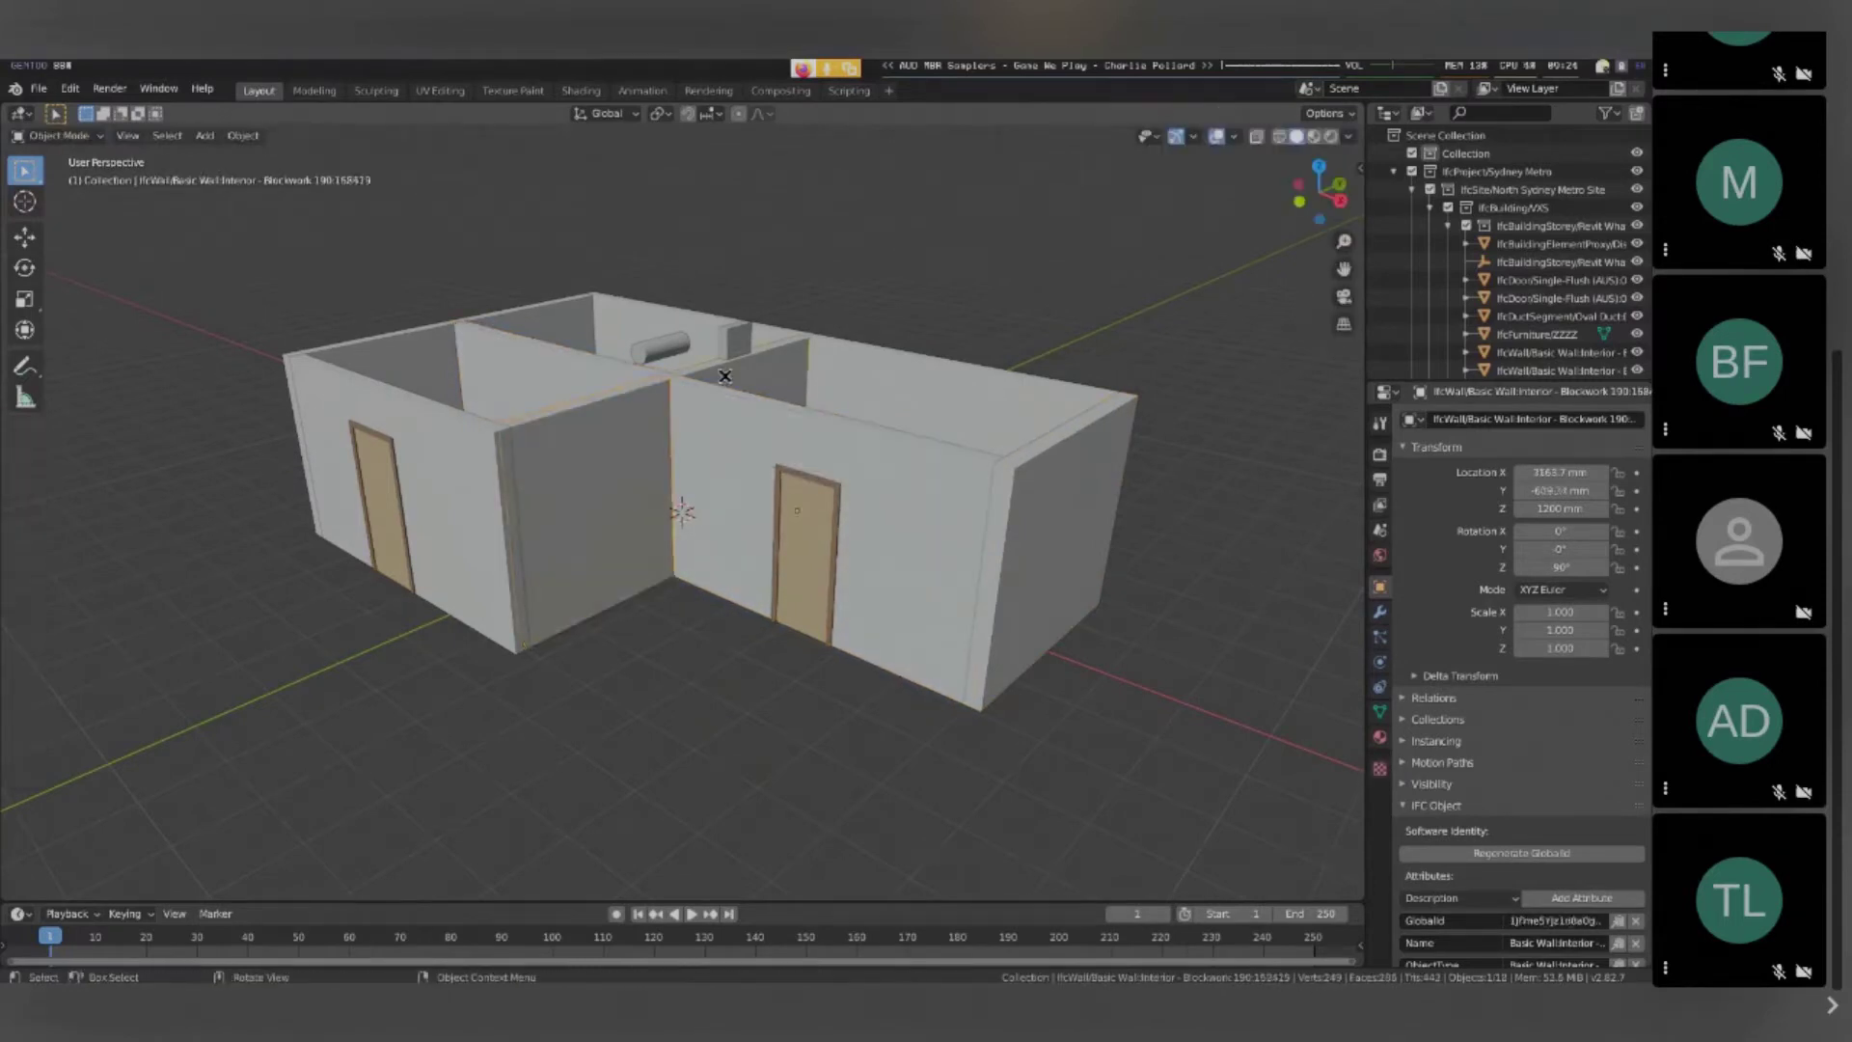
key("Tab")
middle_click_drag(724, 376, 823, 565)
key("alt+z")
scroll(701, 487, "up", 4)
key("Tab")
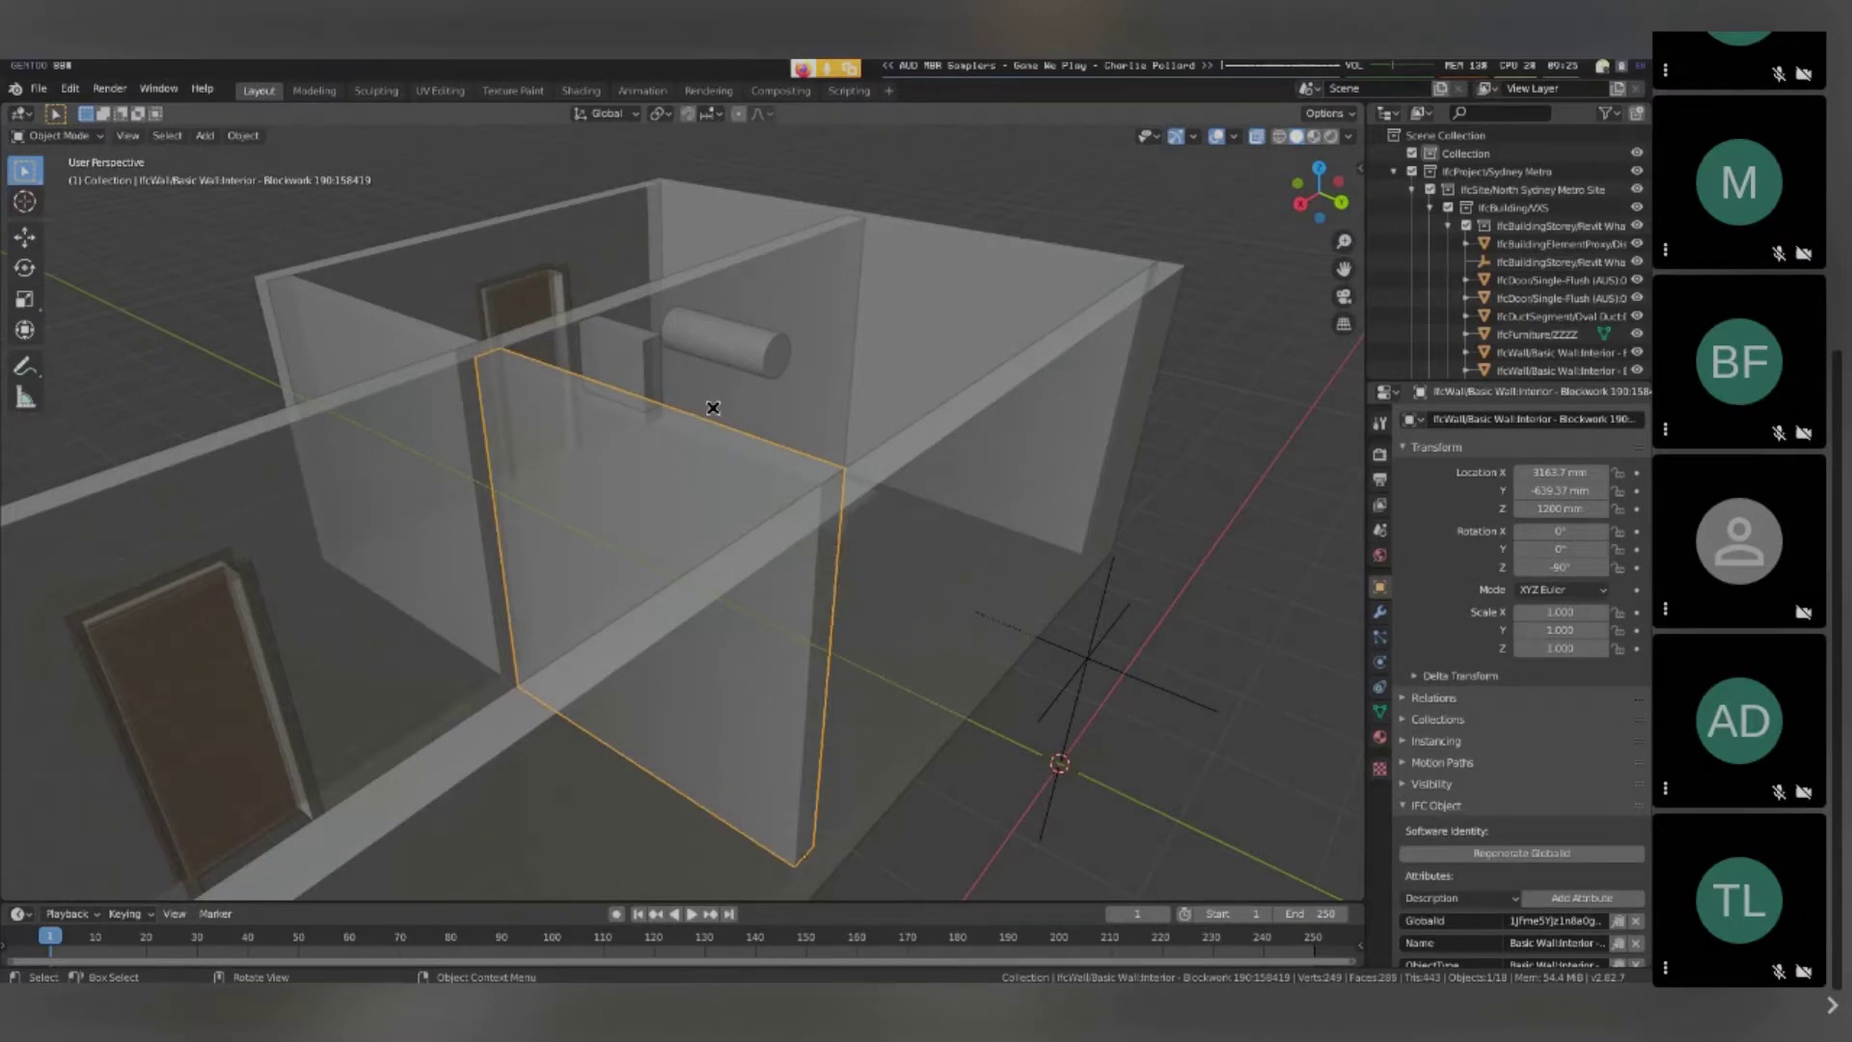
Review the IFC property sets of the near end wall and the far end wall
scroll(759, 481, "down", 5)
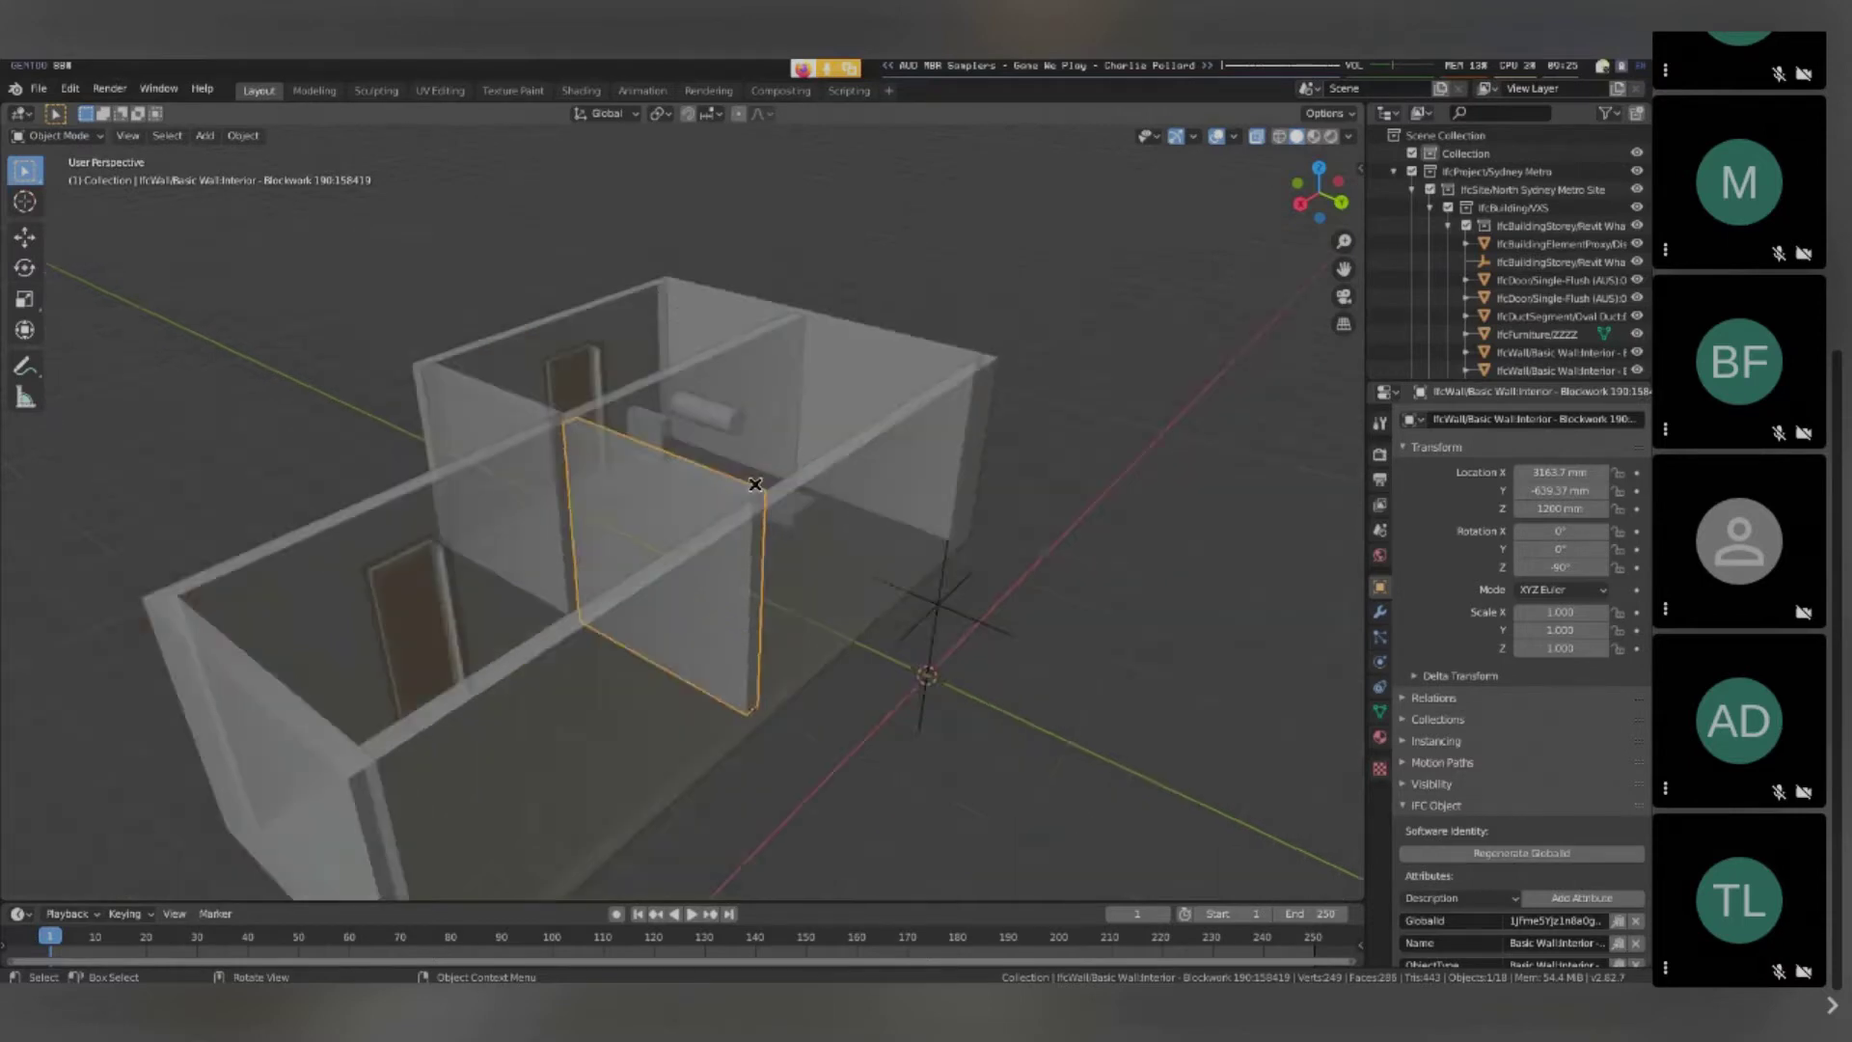
scroll(1486, 644, "down", 15)
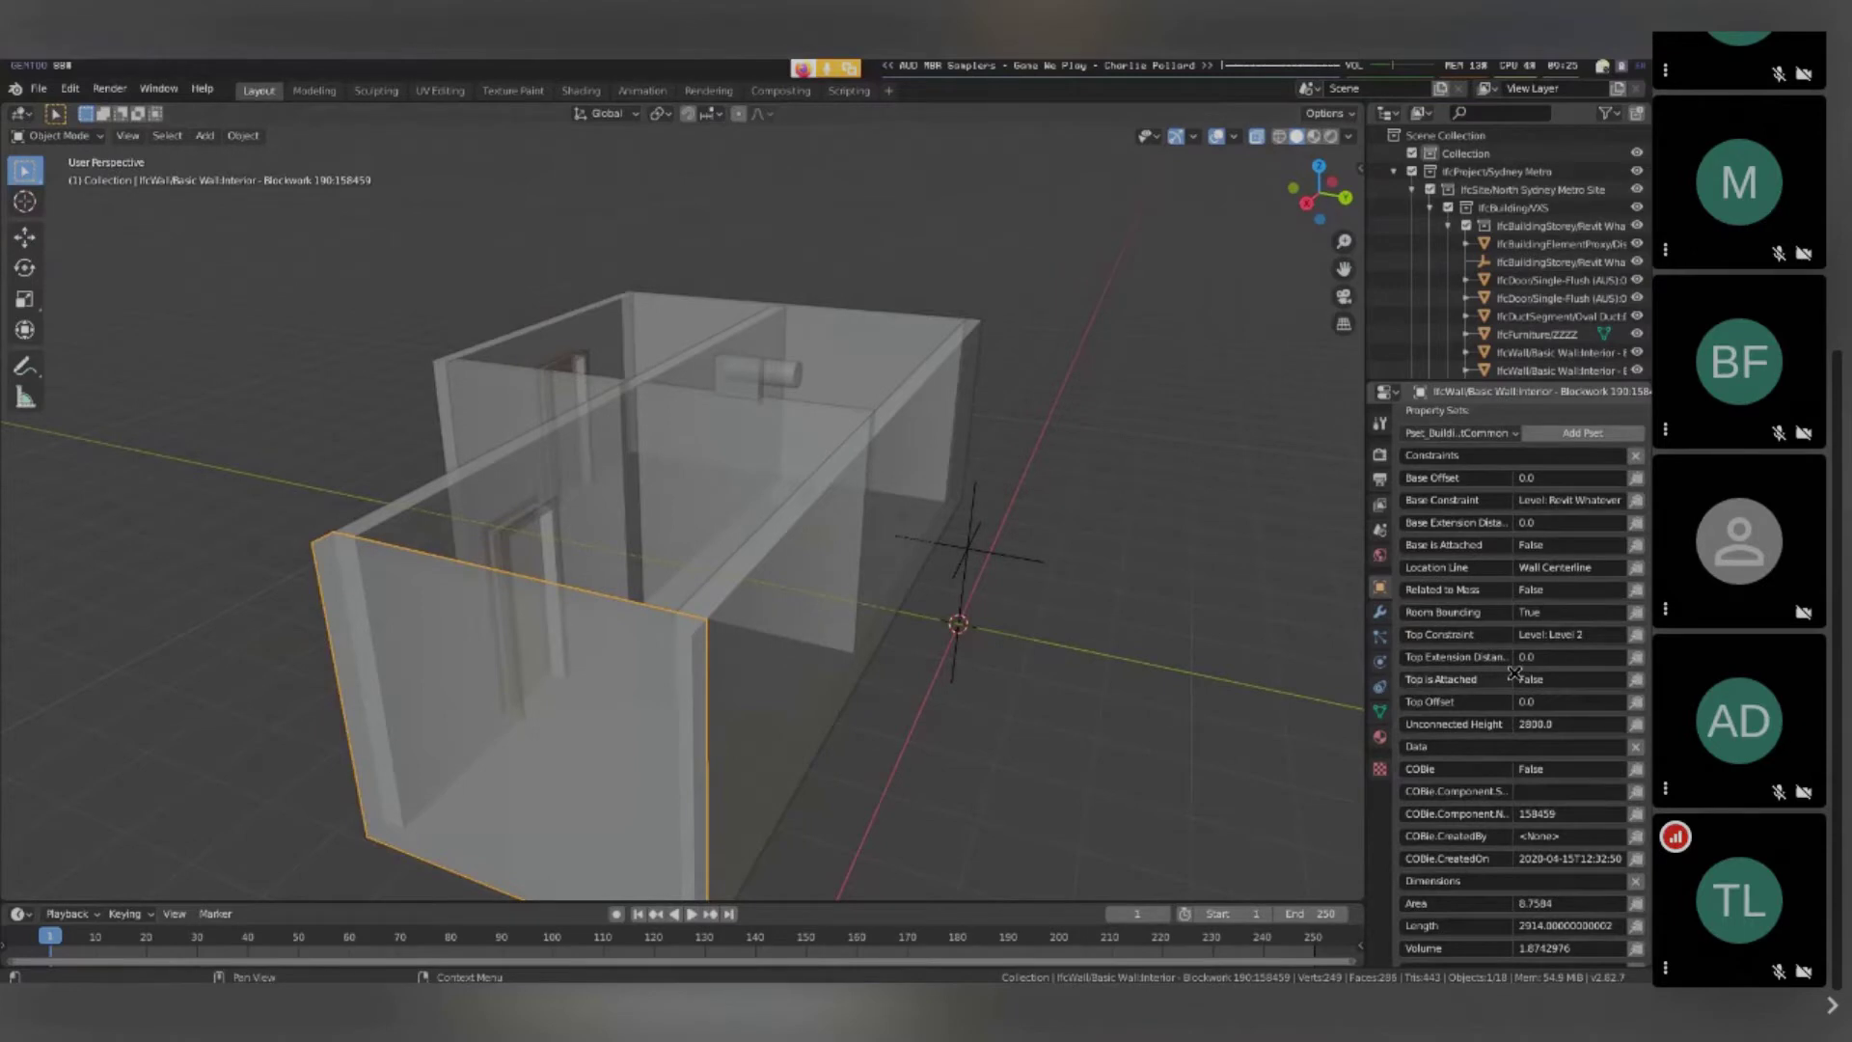
left_click(850, 411)
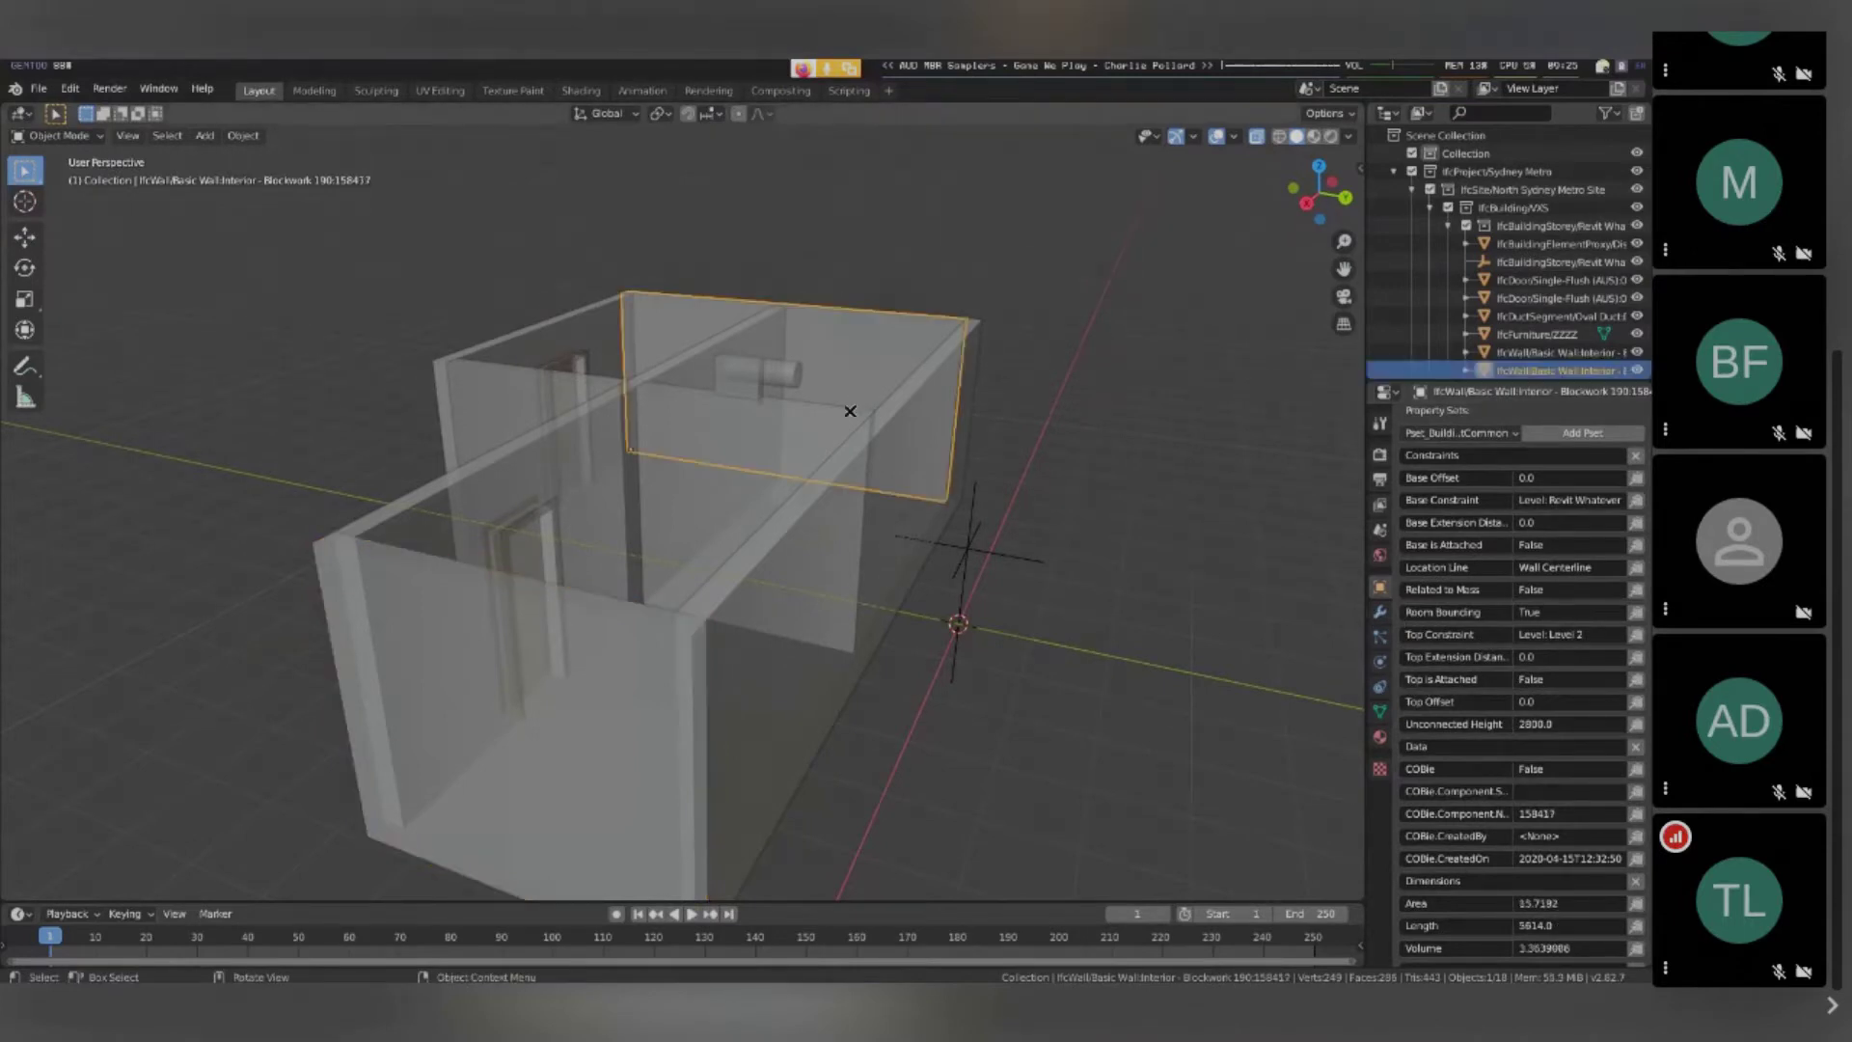
Turn X-ray display off and inspect the long door wall's mesh edges
key("alt+z")
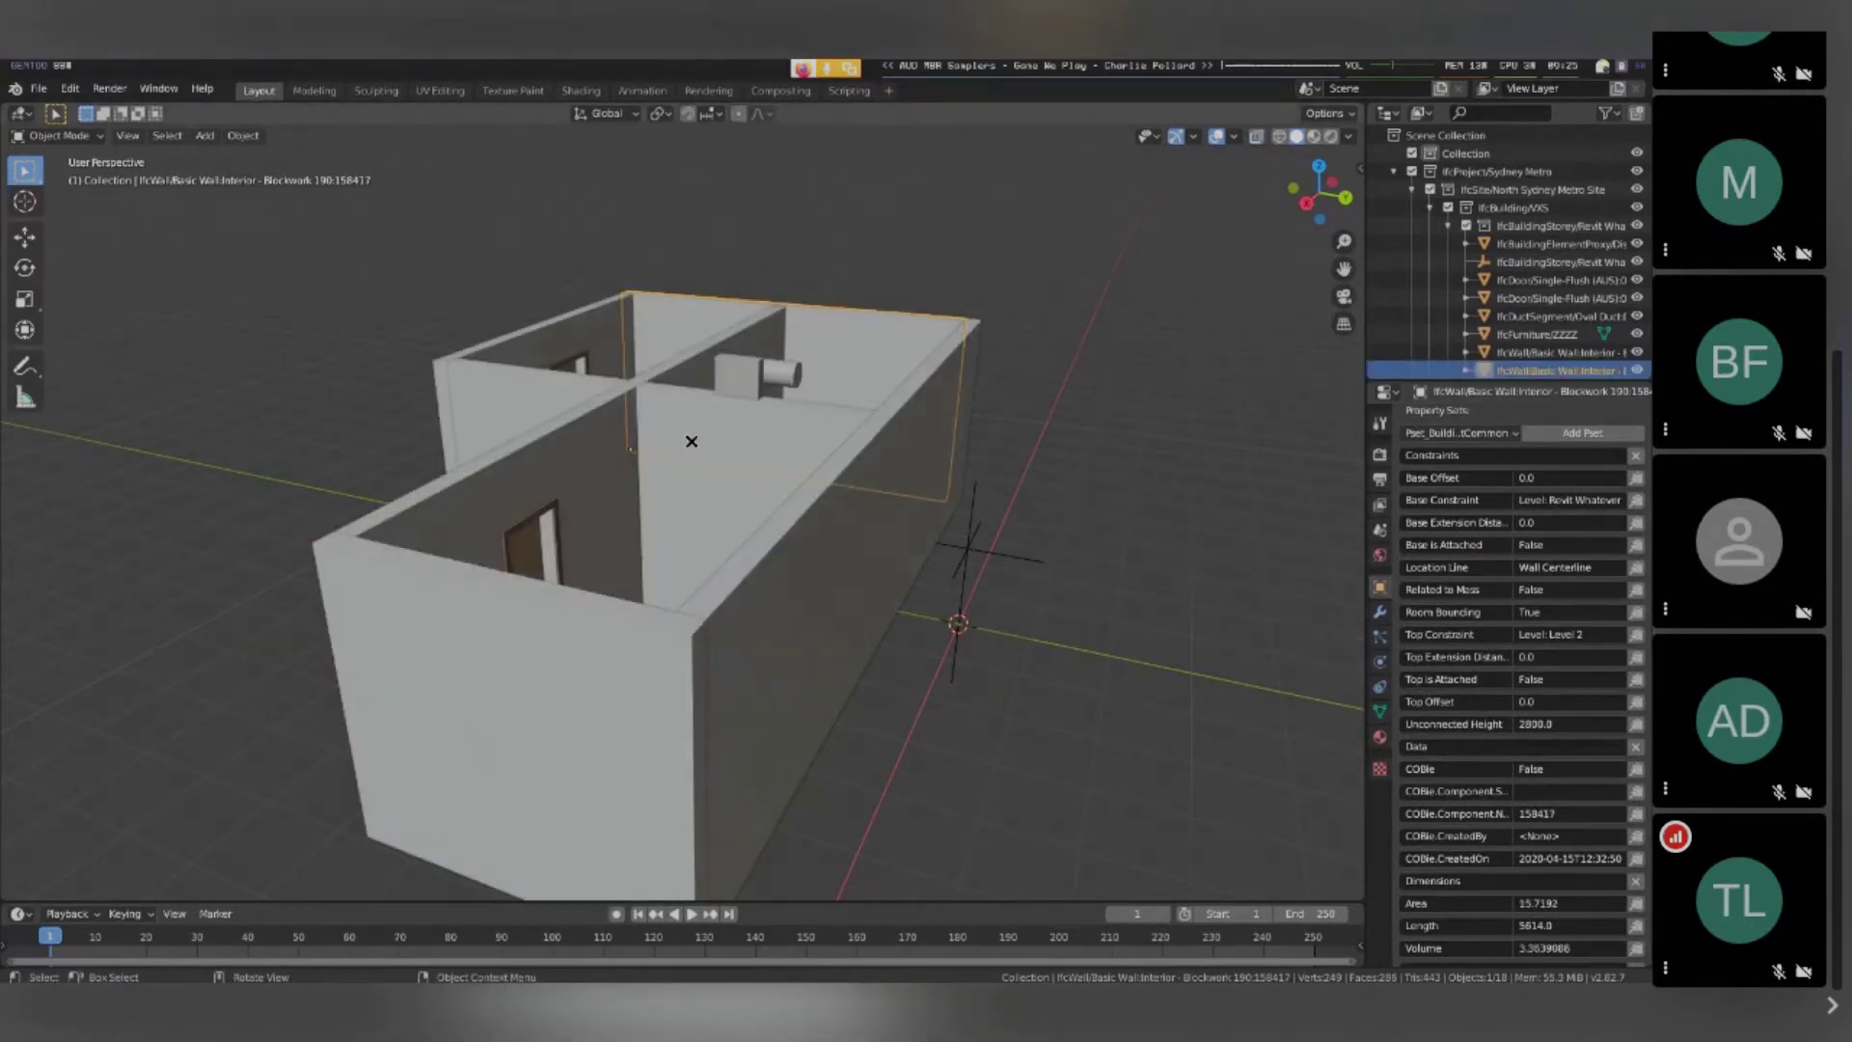
middle_click_drag(691, 440, 849, 459)
left_click(705, 415)
scroll(705, 415, "down", 3)
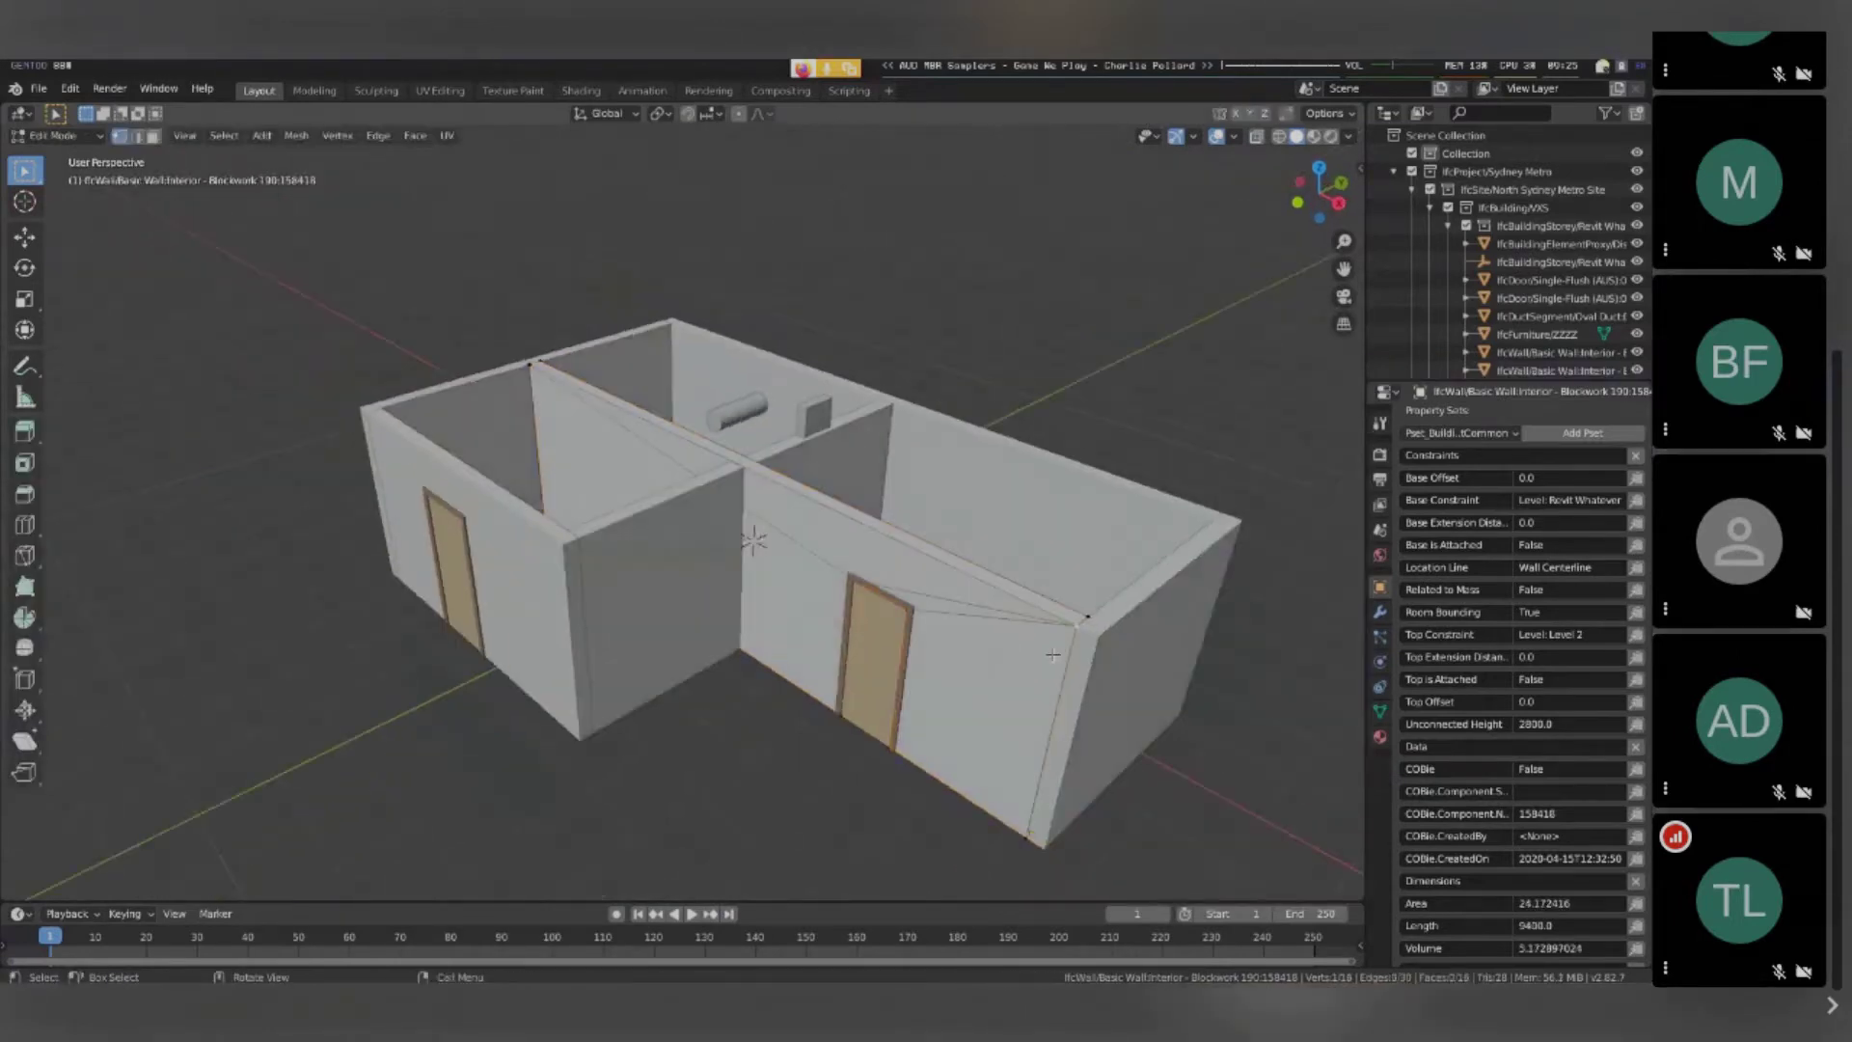
Frame the end wall beyond the door and examine it from several angles in solid and X-ray display
left_click(1139, 666)
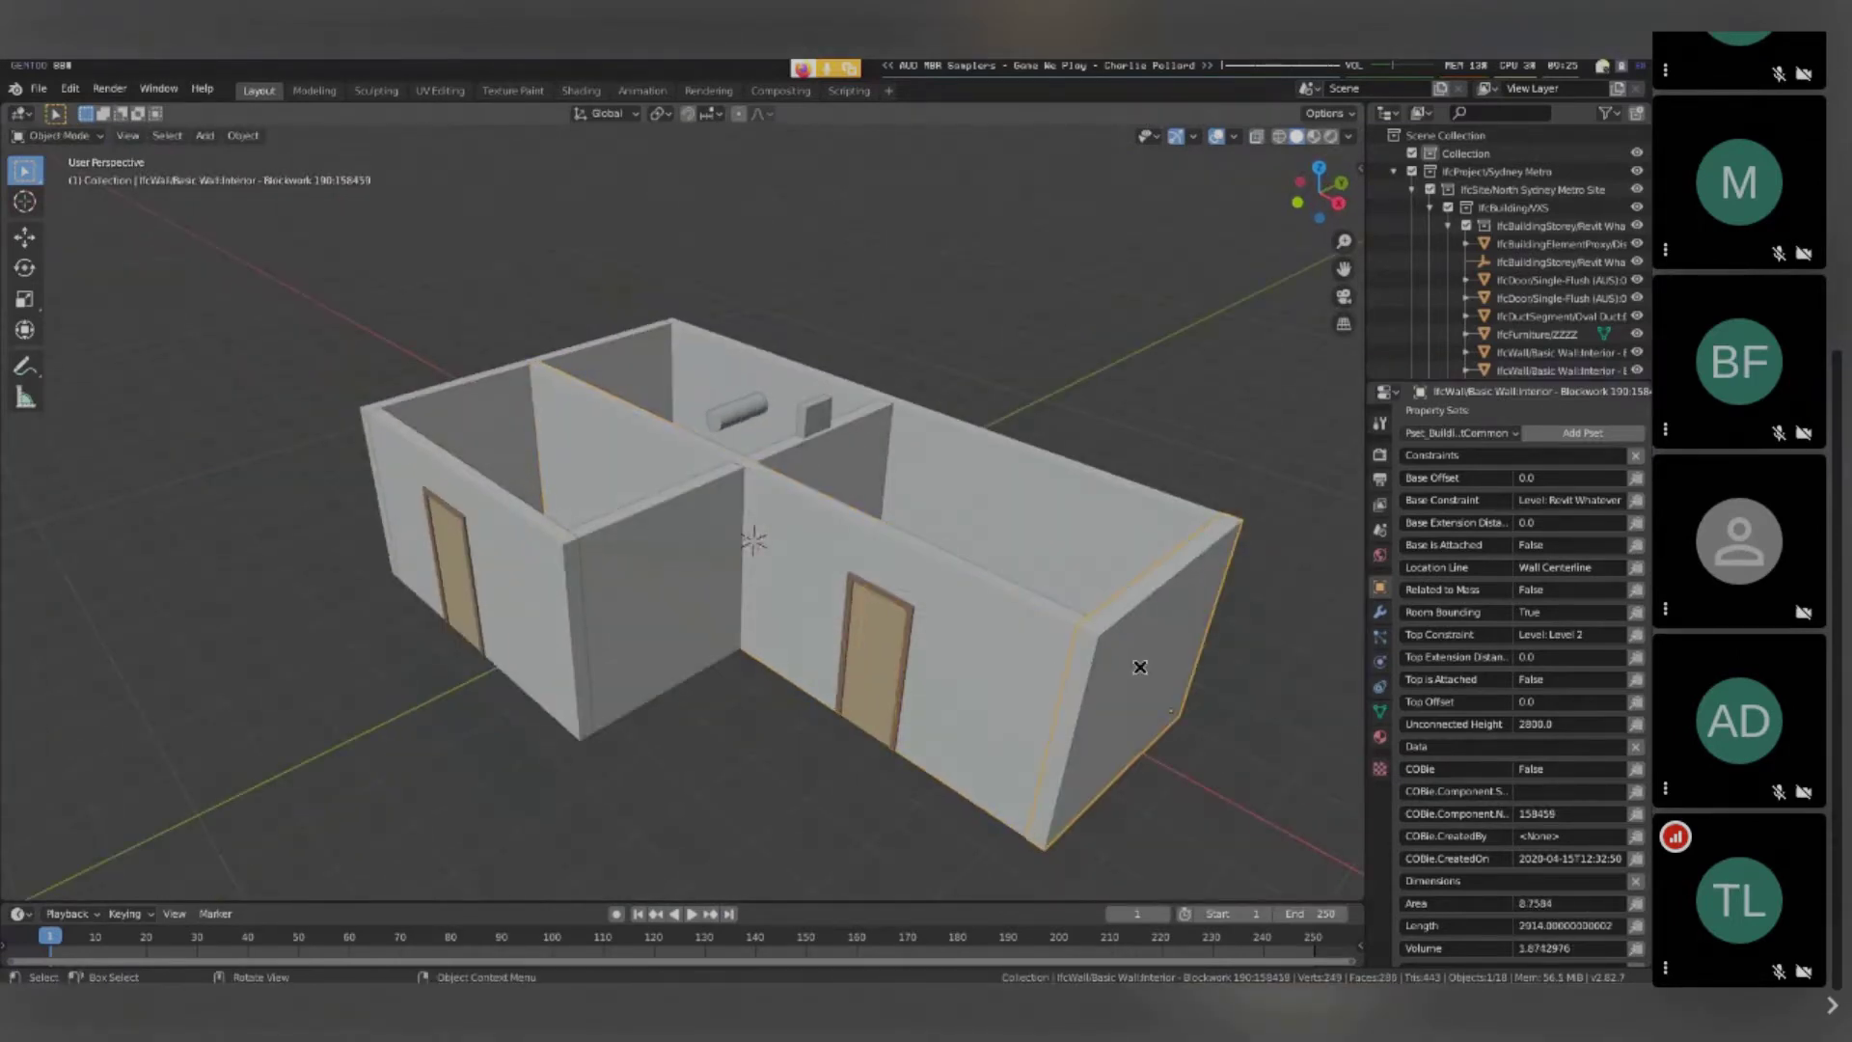
middle_click_drag(1140, 667, 1125, 658)
key("grave")
left_click(1263, 723)
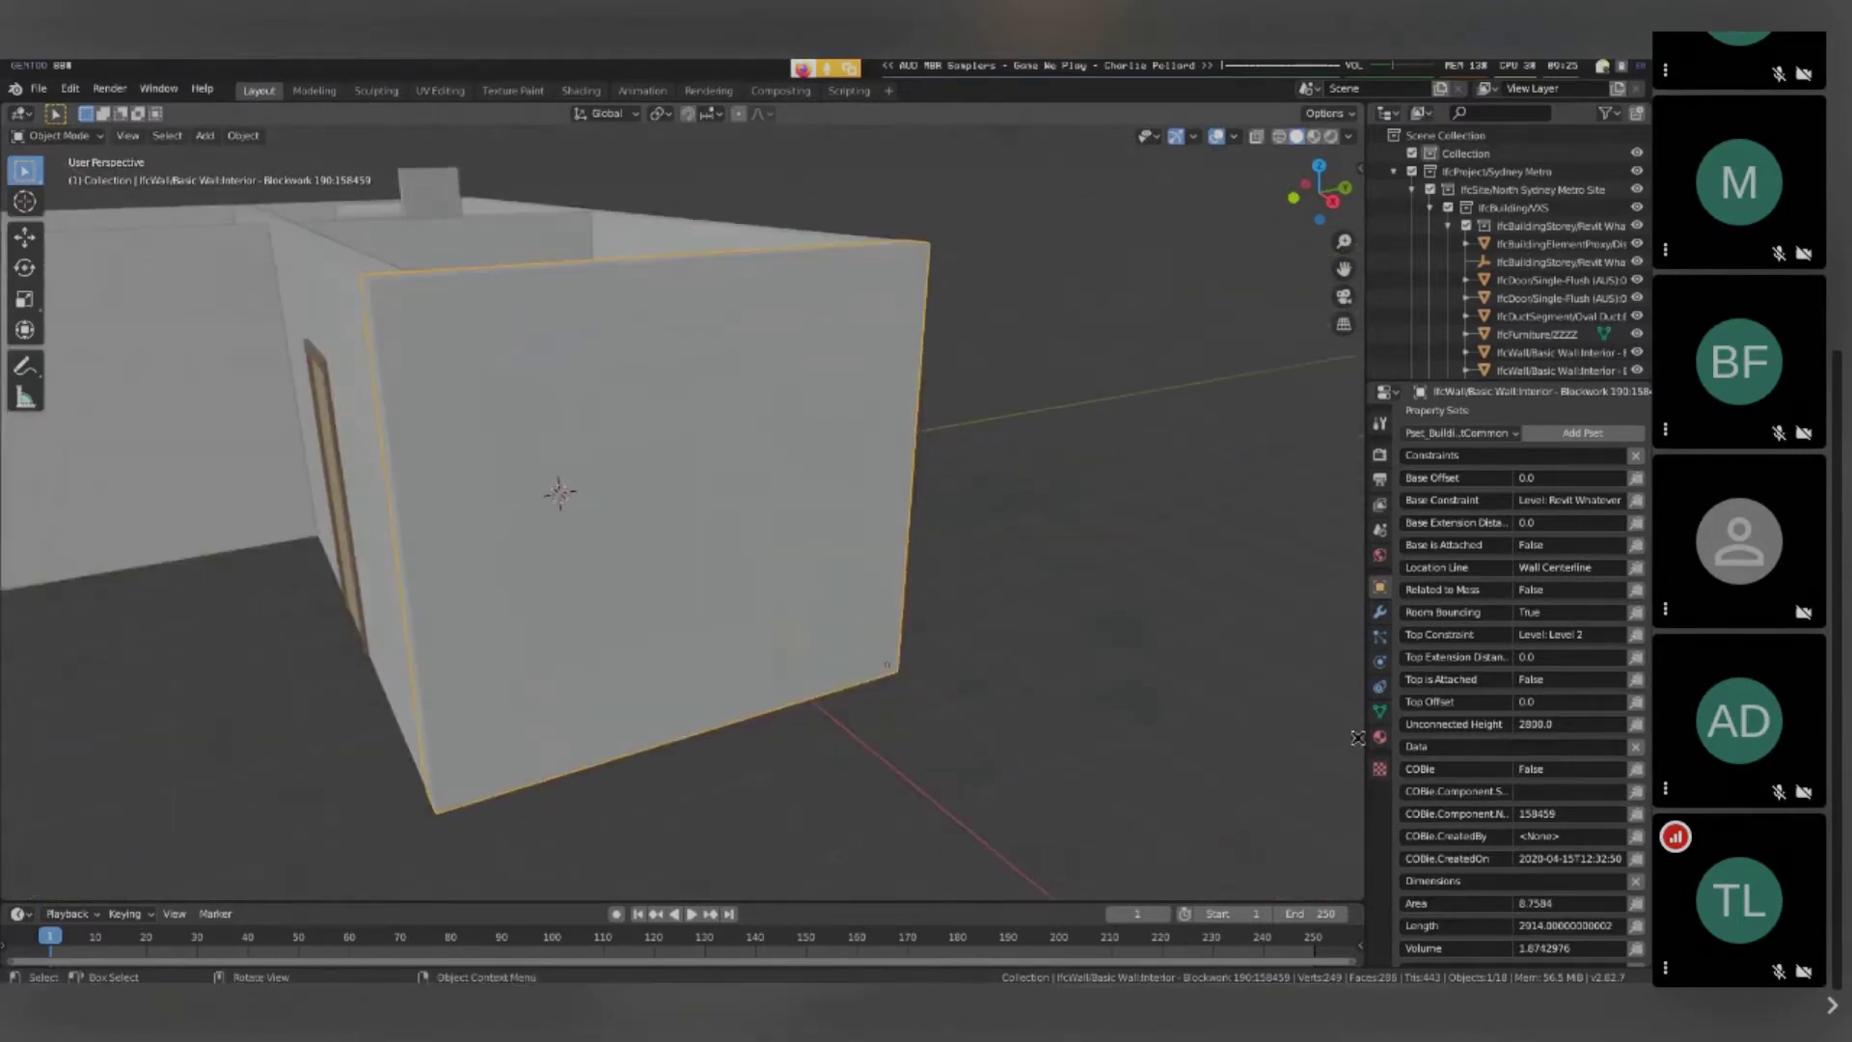
middle_click_drag(387, 693, 421, 656)
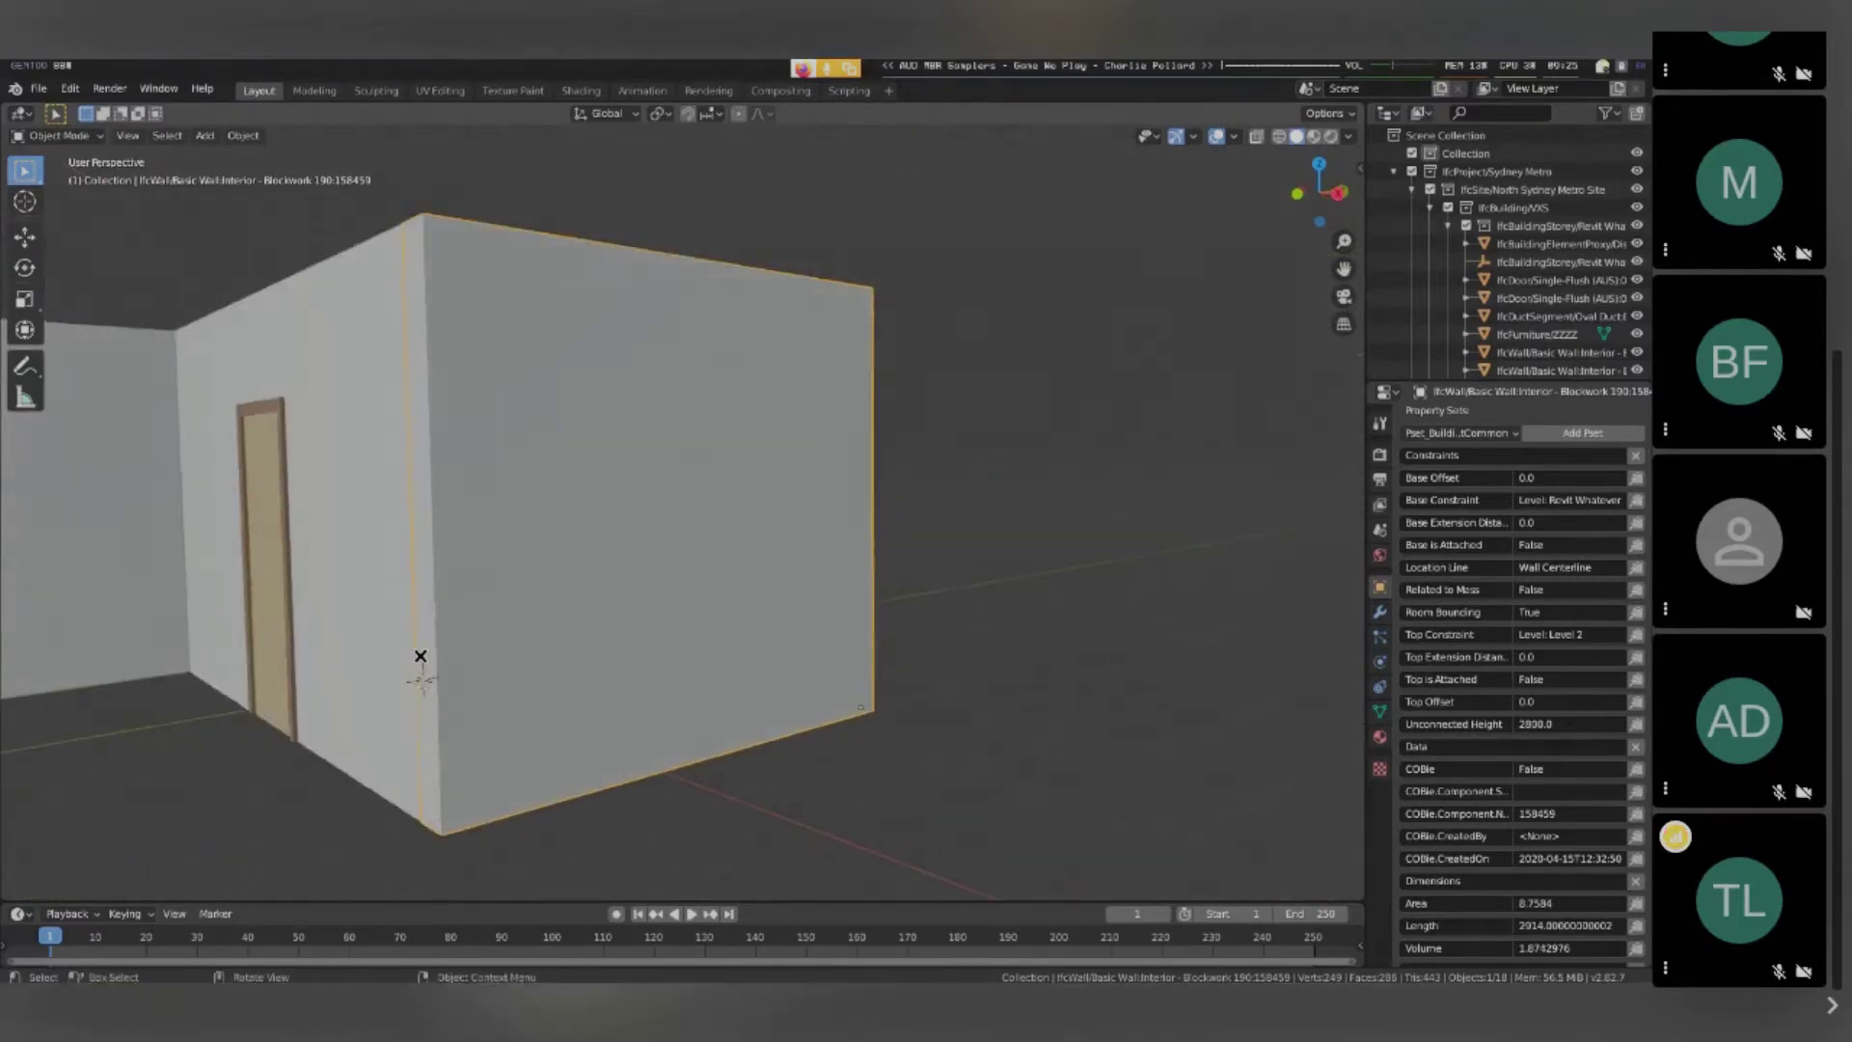
key("alt+z")
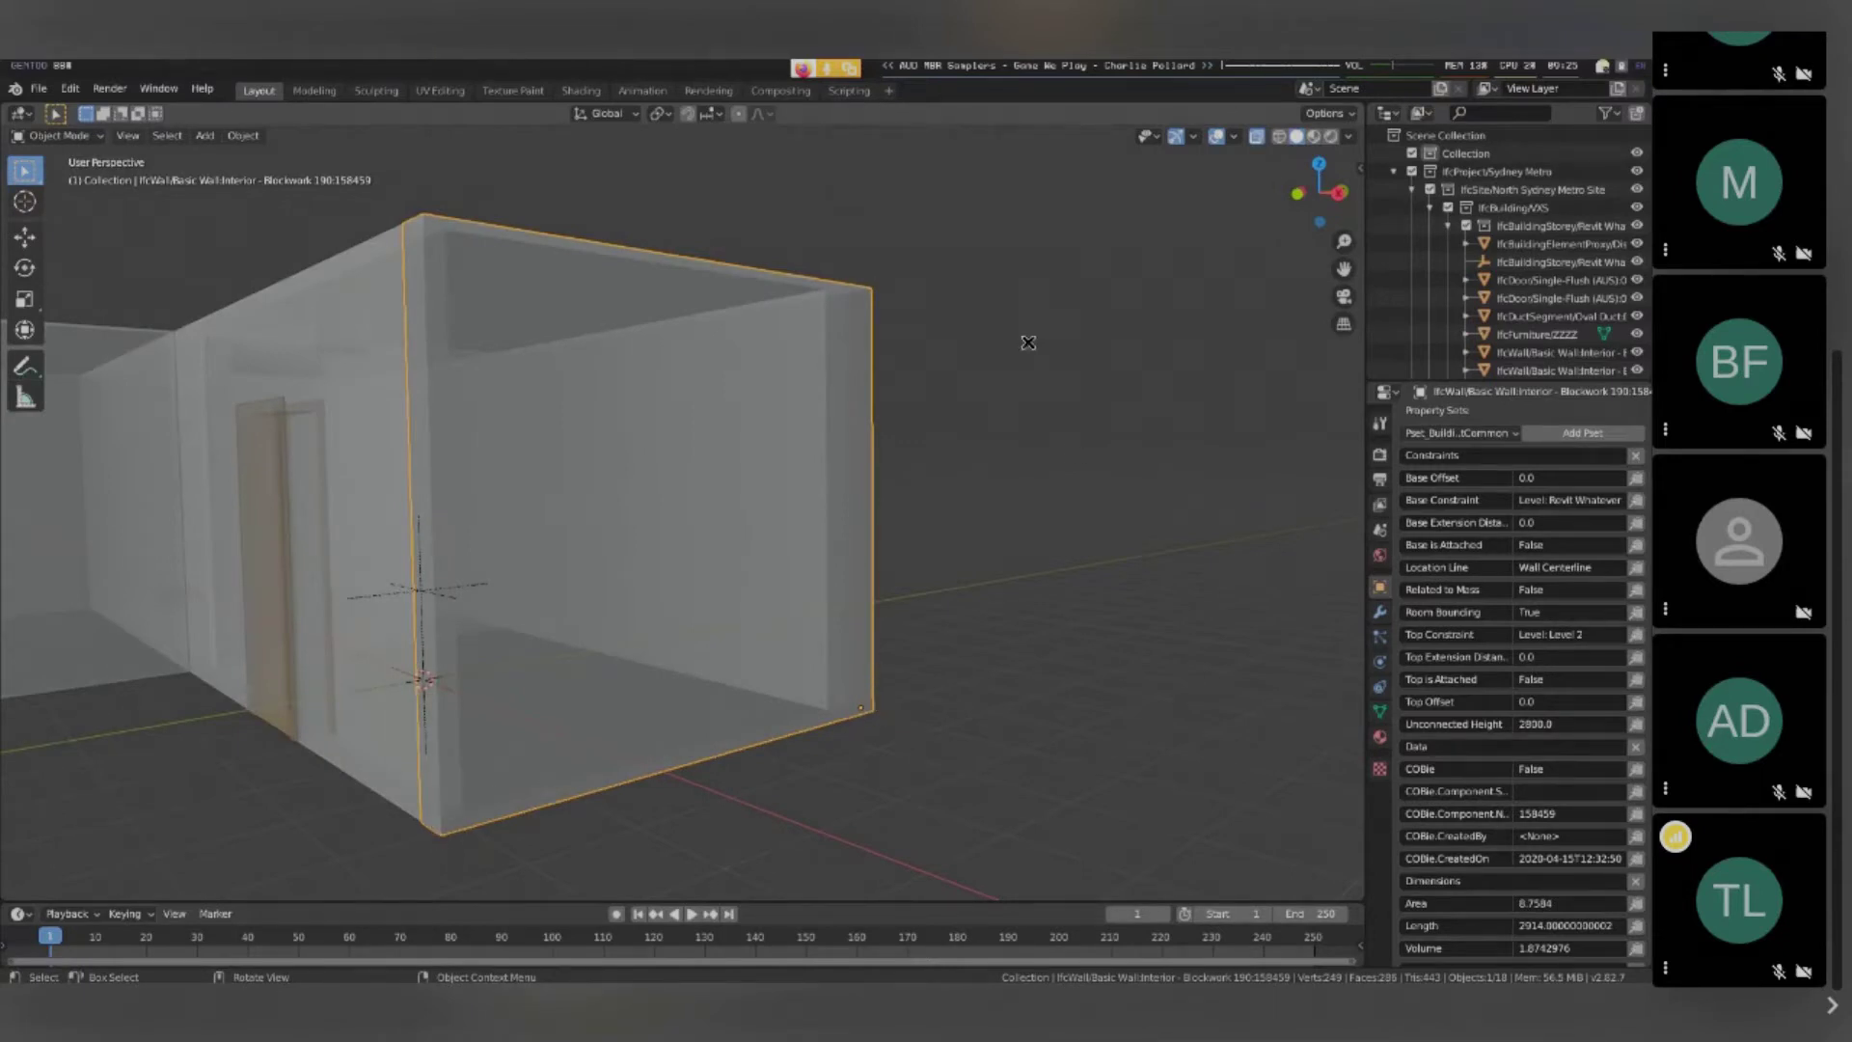
middle_click_drag(847, 546, 956, 631)
scroll(956, 631, "up", 1)
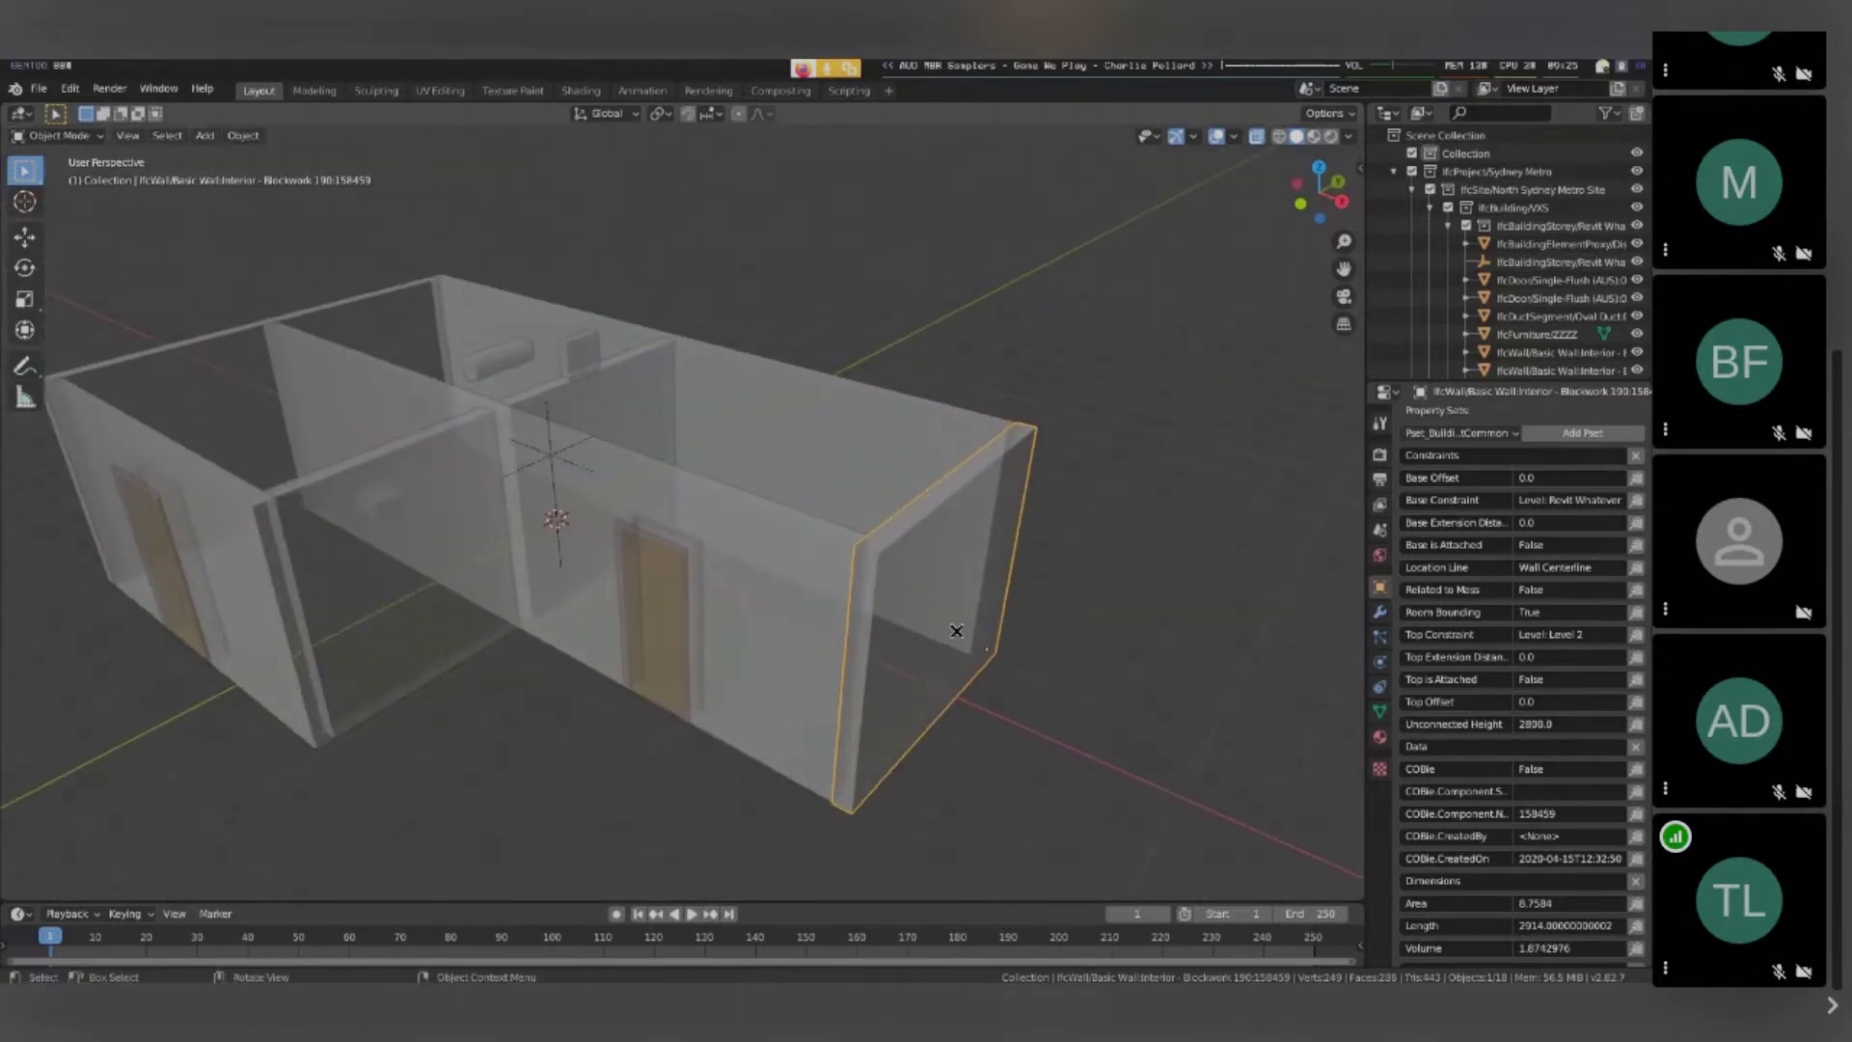
key("alt+z")
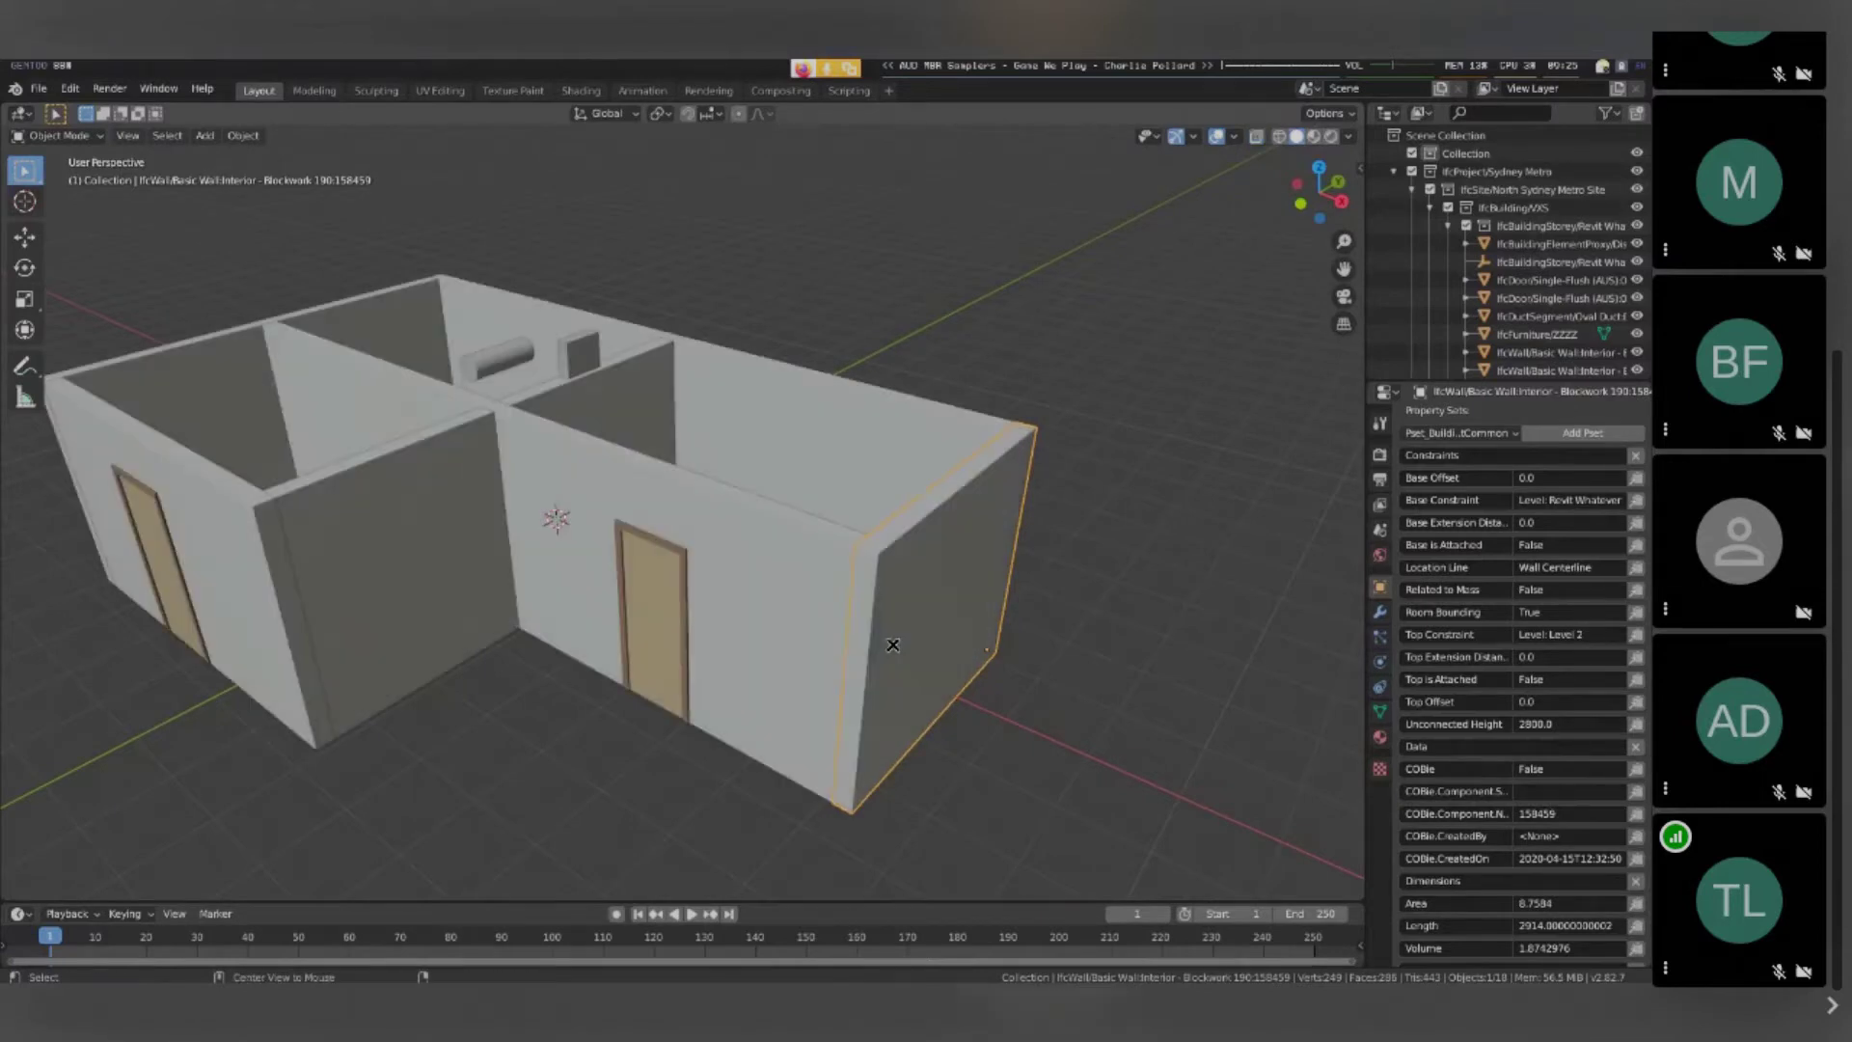
Open the end wall's mesh for editing and show its mesh data properties with the IFC representations
middle_click_drag(894, 645, 852, 634)
key("Tab")
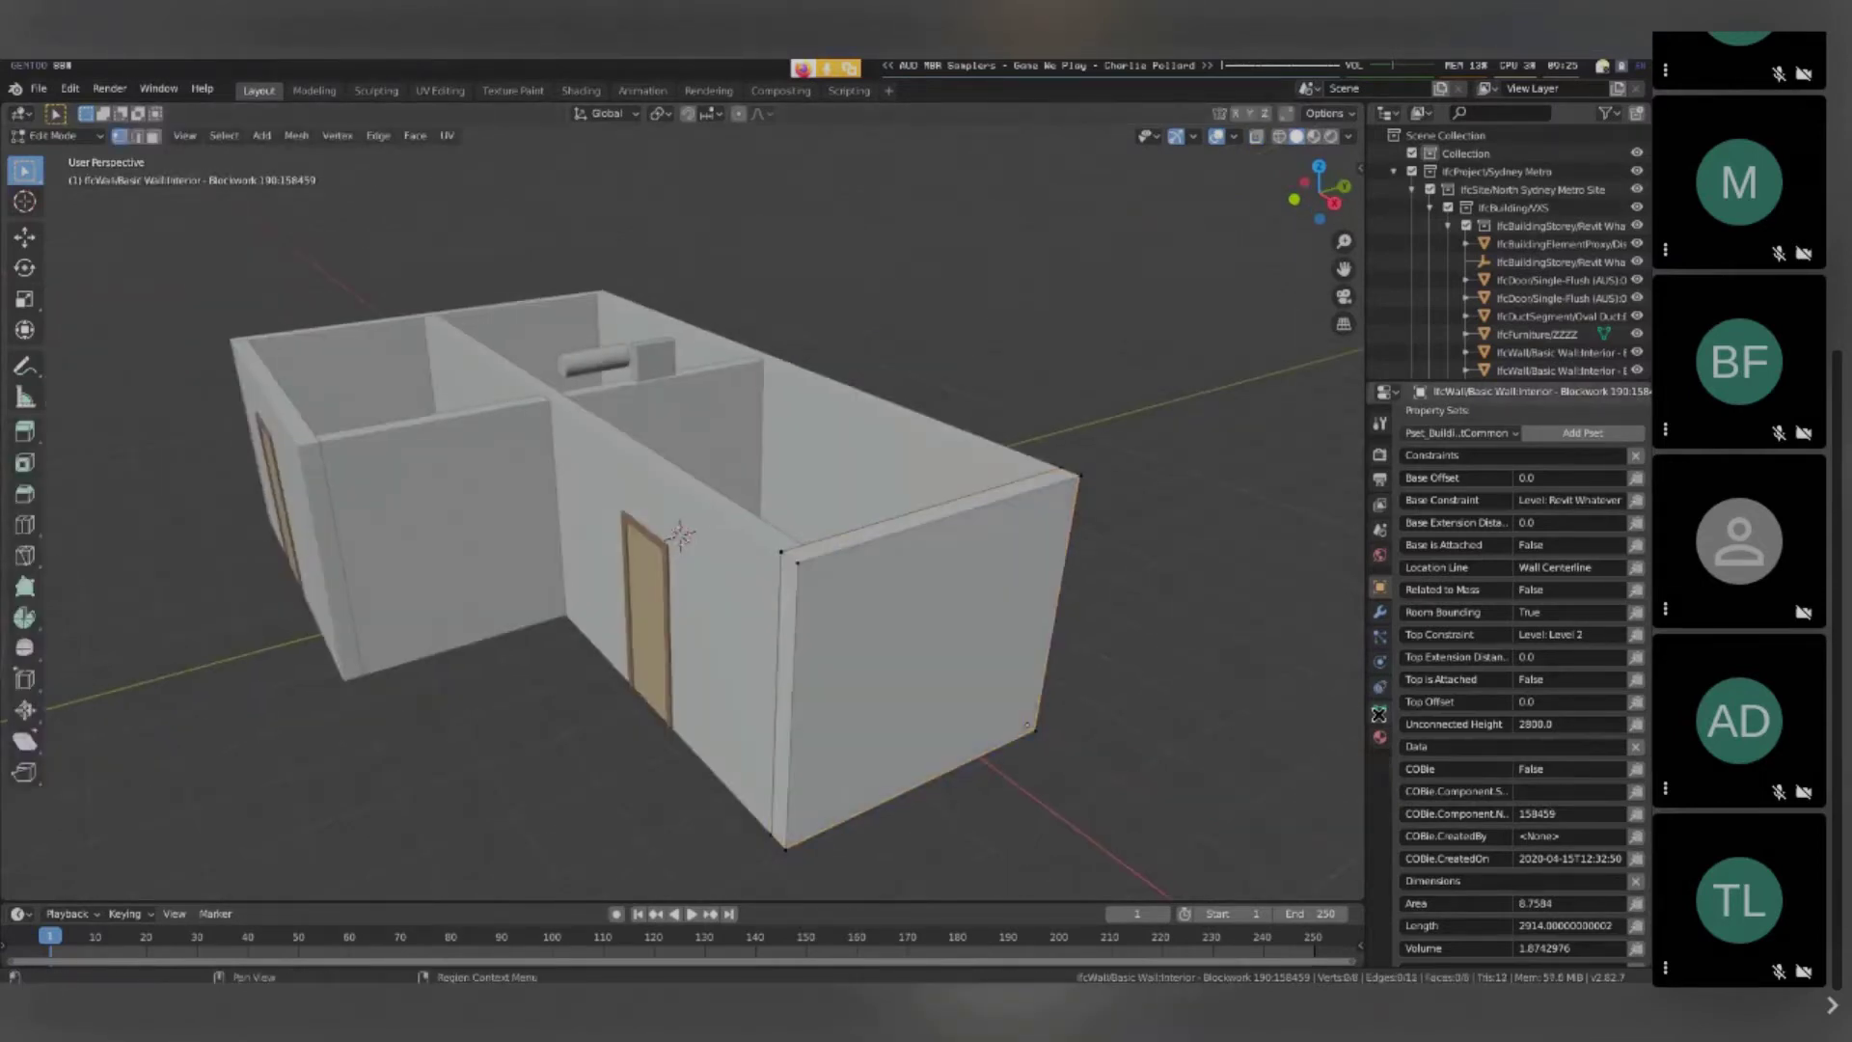
left_click(1380, 714)
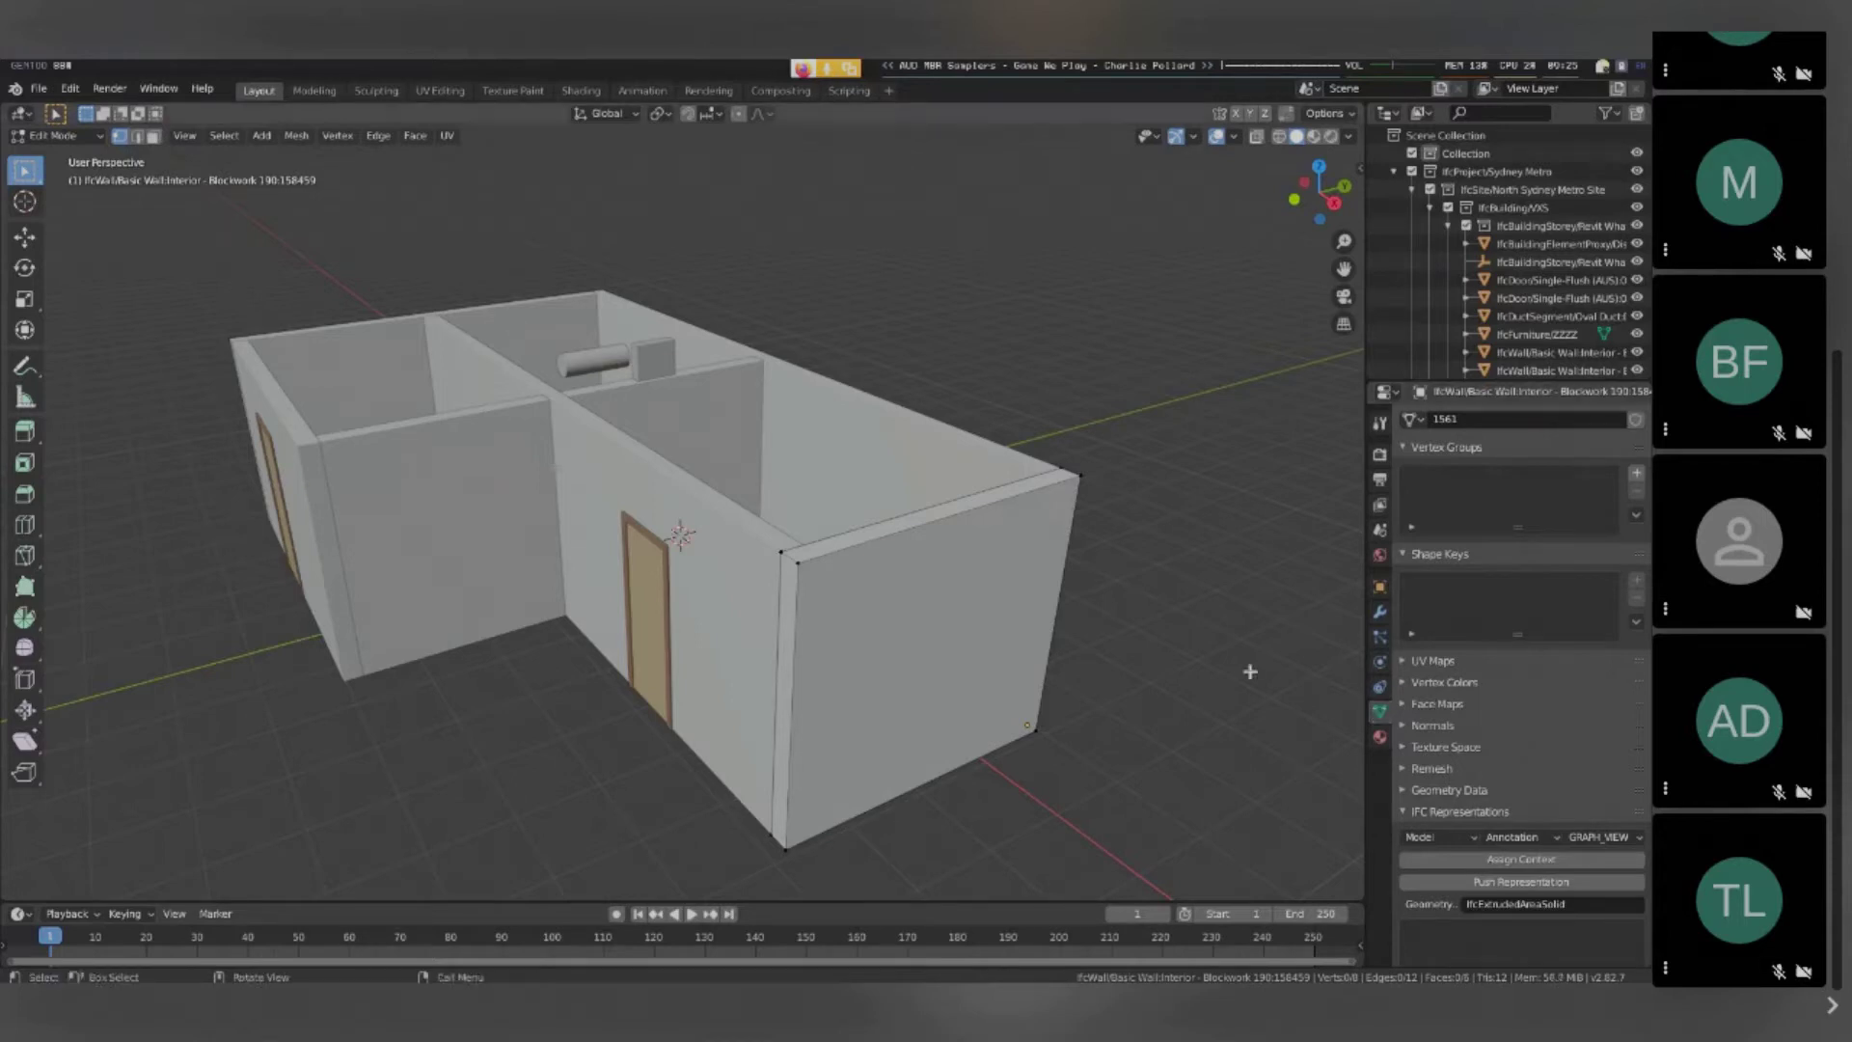
Box-select the end wall's upper vertices, add the lower corner vertices, and clear the selection
key("b")
left_click_drag(733, 339, 1161, 625)
left_click_drag(661, 713, 844, 899, "shift")
middle_click_drag(979, 830, 929, 830)
key("alt+a")
Turn X-ray display on and box-select the four vertices at one vertical end of the end wall
key("alt+z")
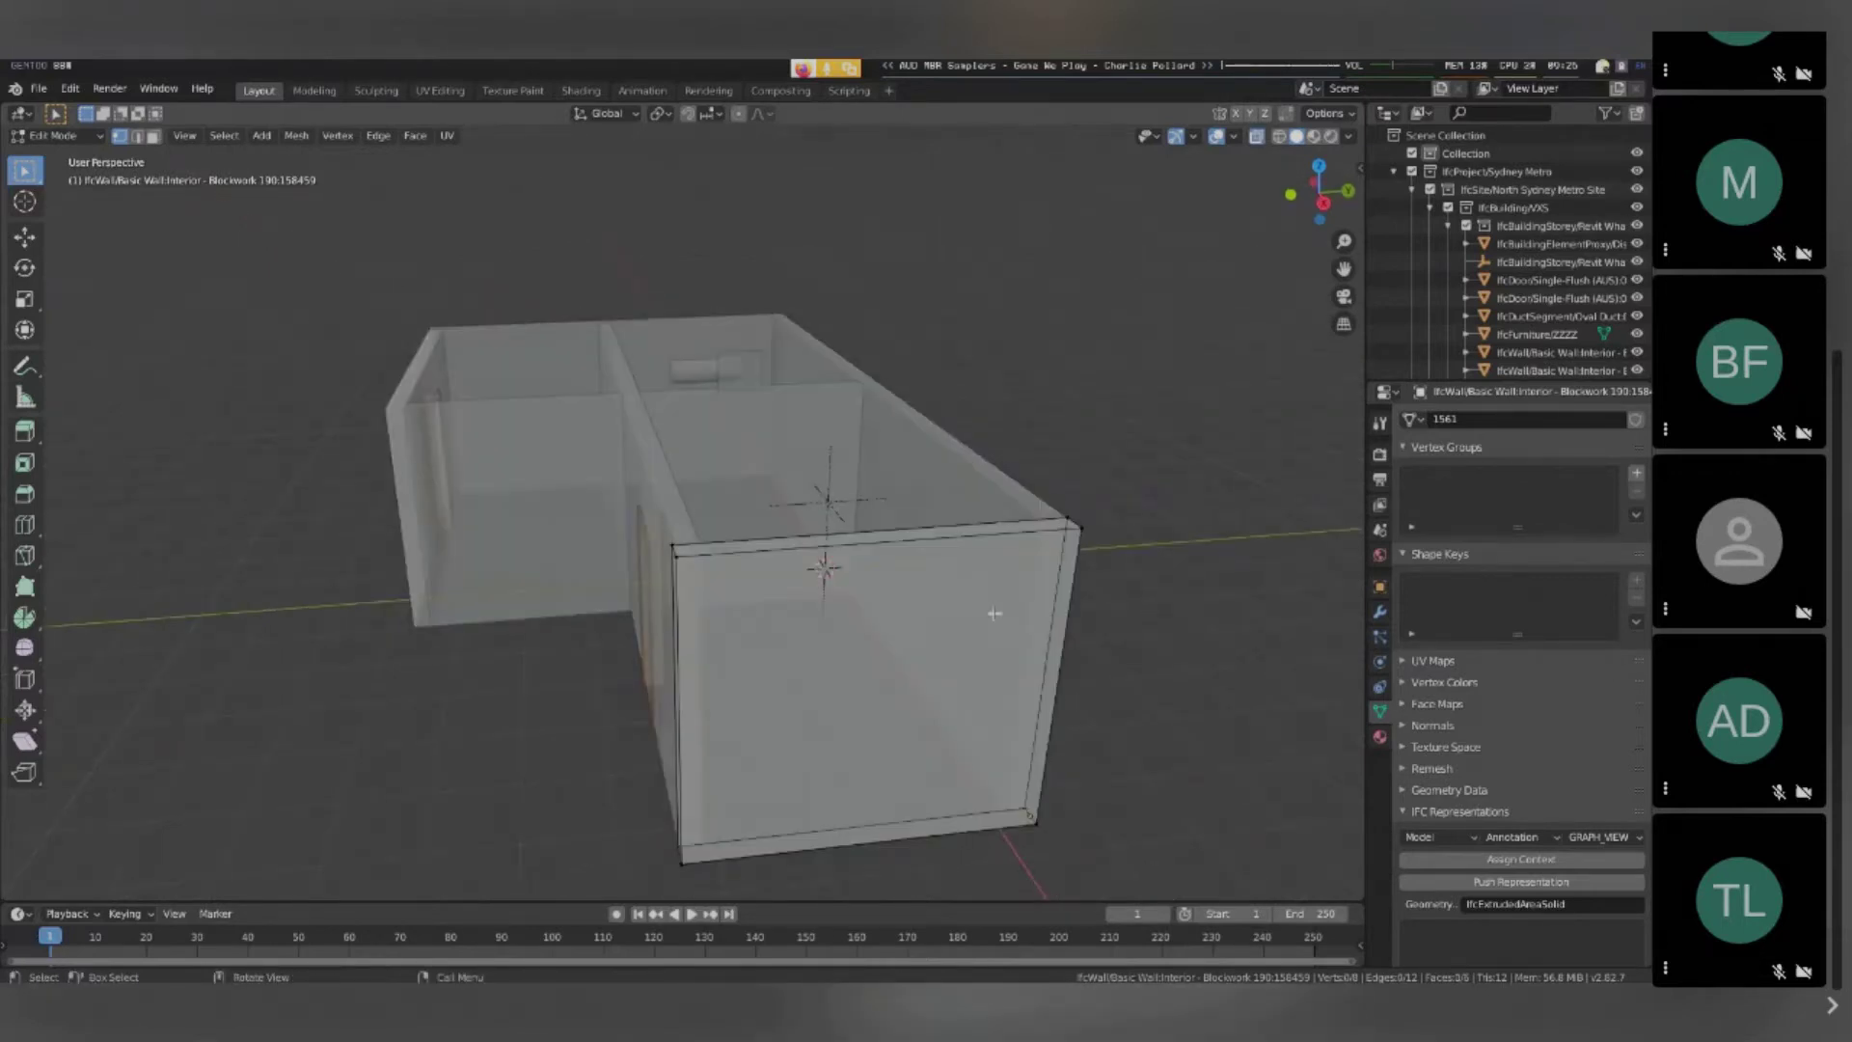
key("b")
left_click_drag(996, 493, 1104, 808)
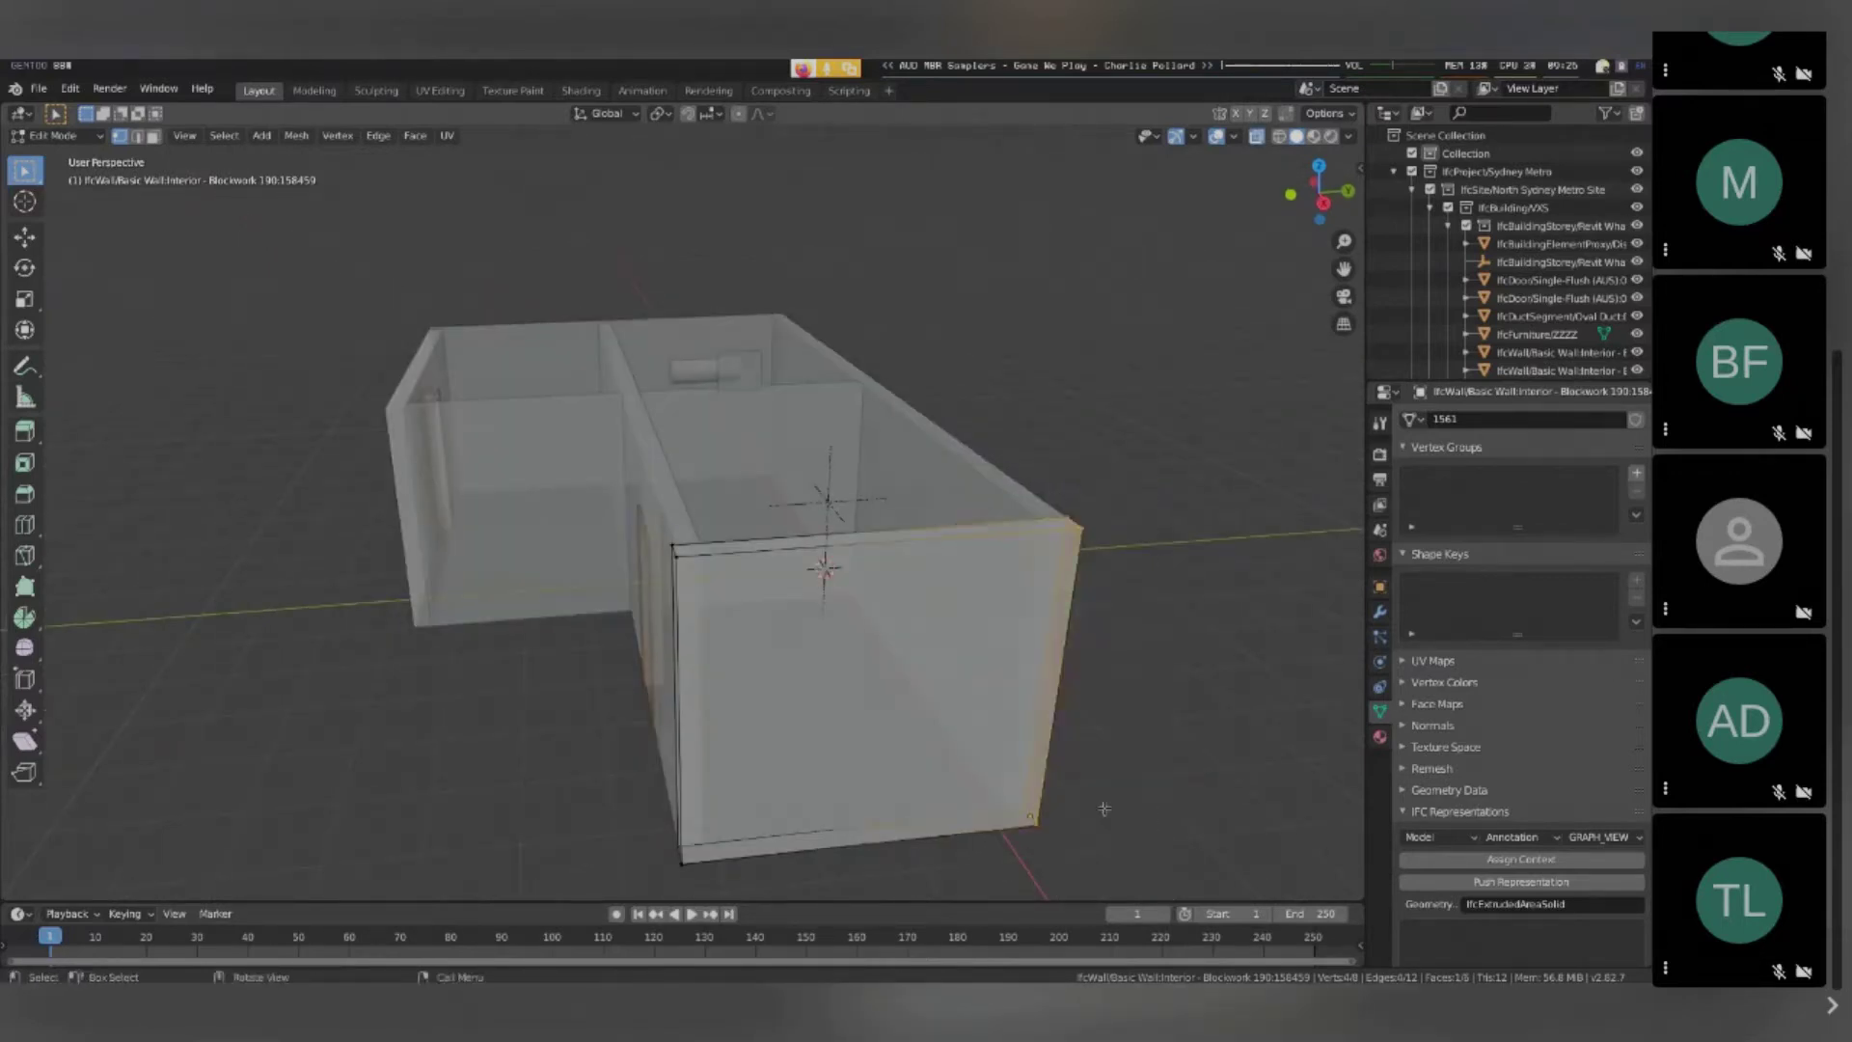
middle_click_drag(1104, 809, 785, 666)
Try to move a single top corner vertex of the end wall, and leave edit mode
key("g")
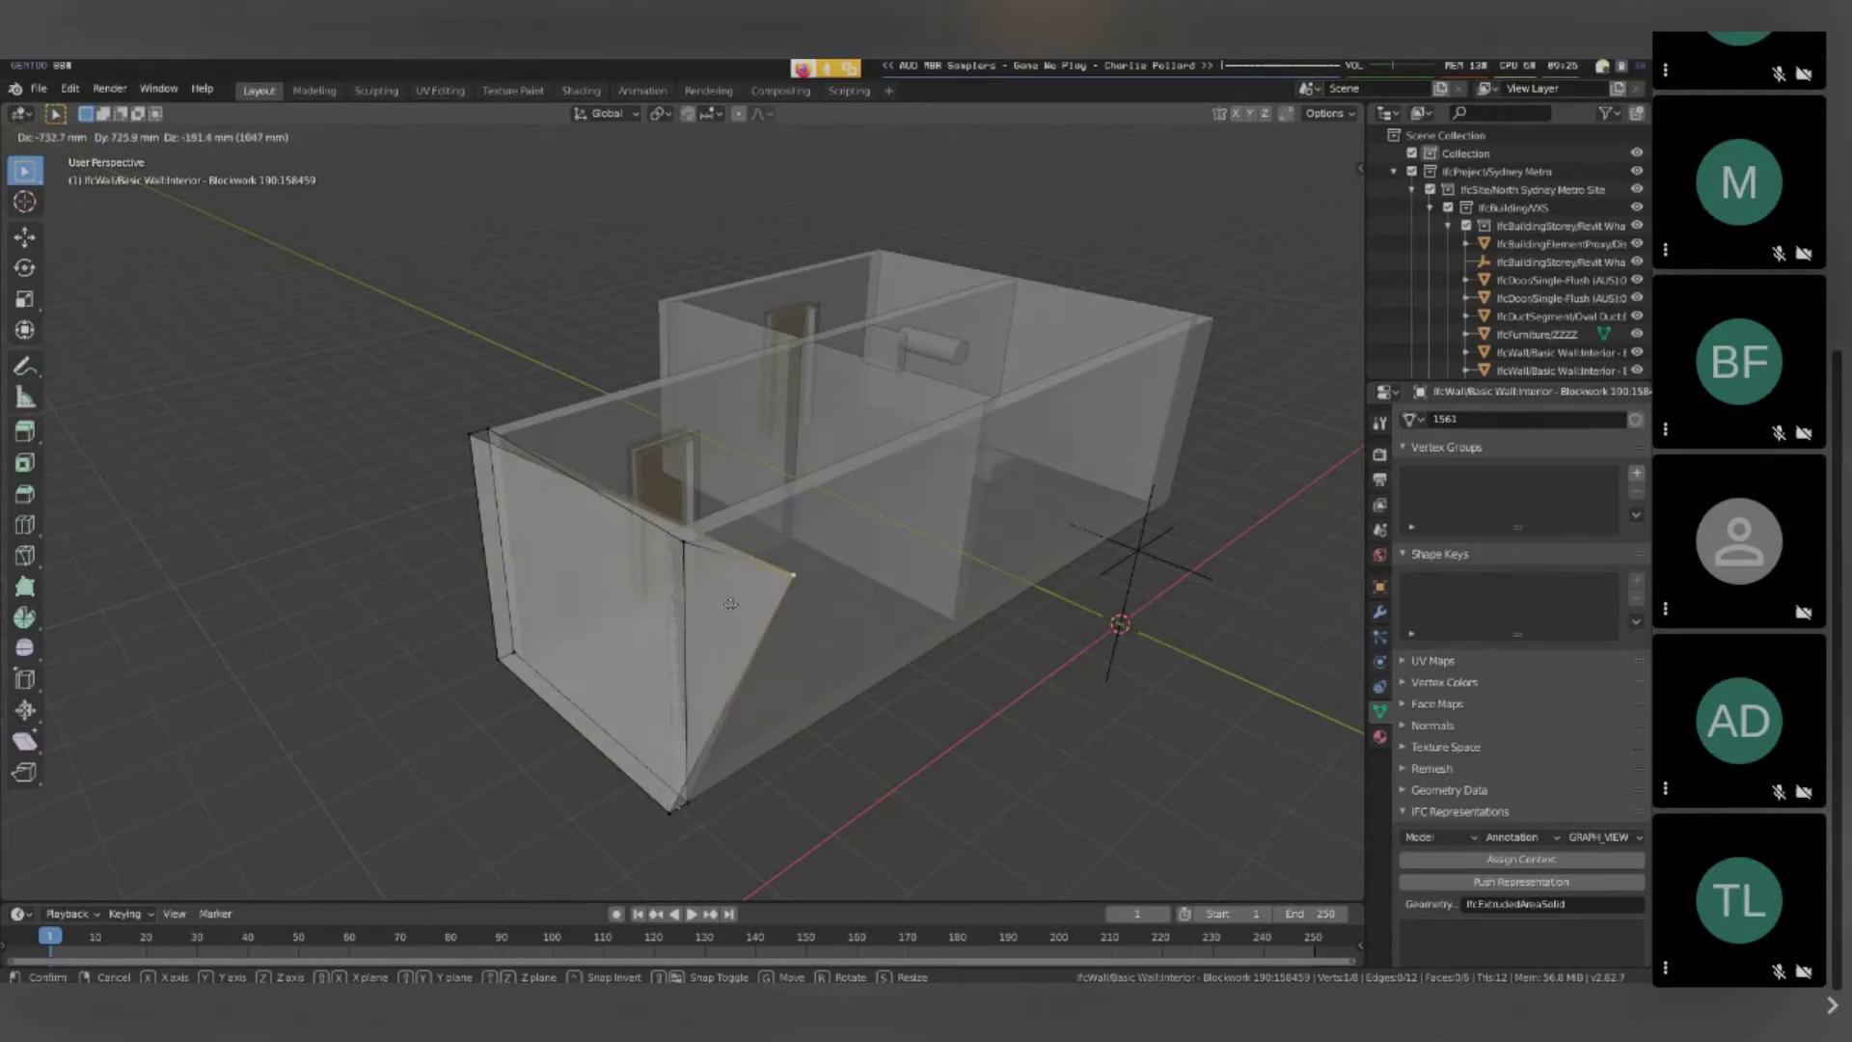
key("Escape")
middle_click_drag(730, 604, 796, 580)
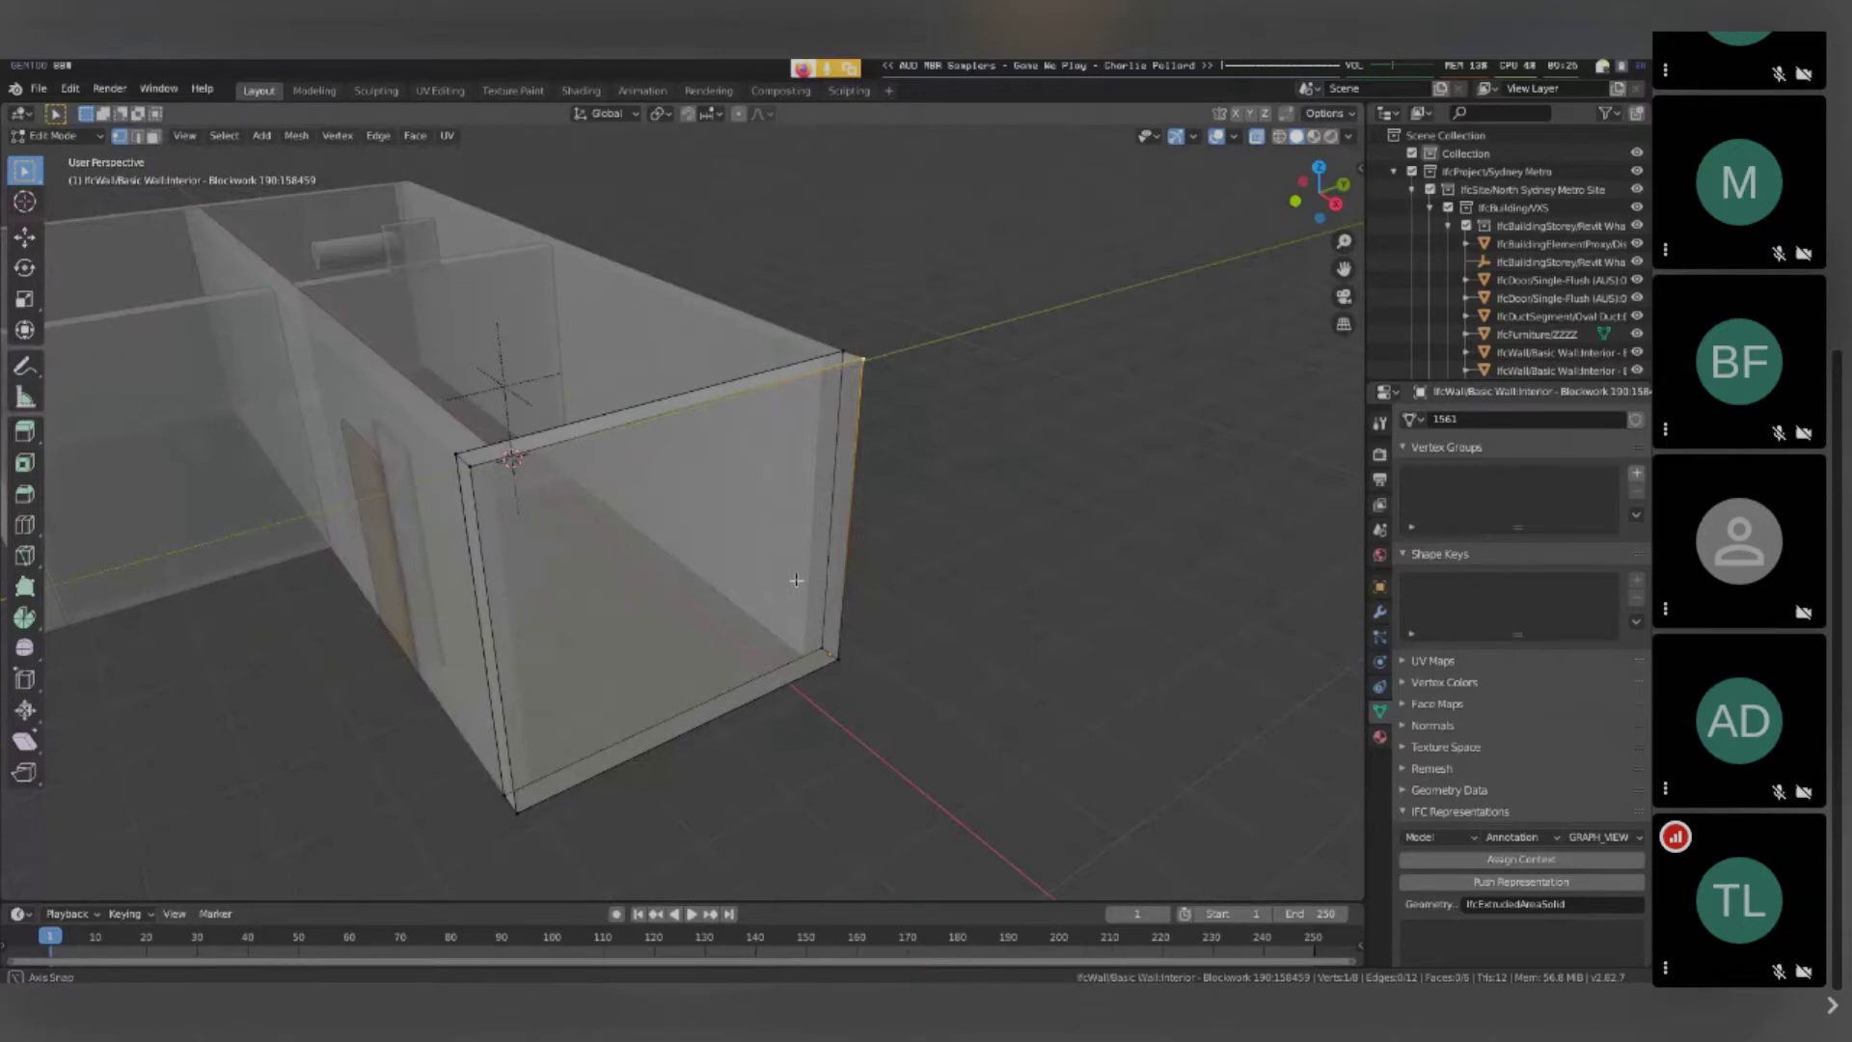
middle_click_drag(796, 580, 722, 629)
key("Tab")
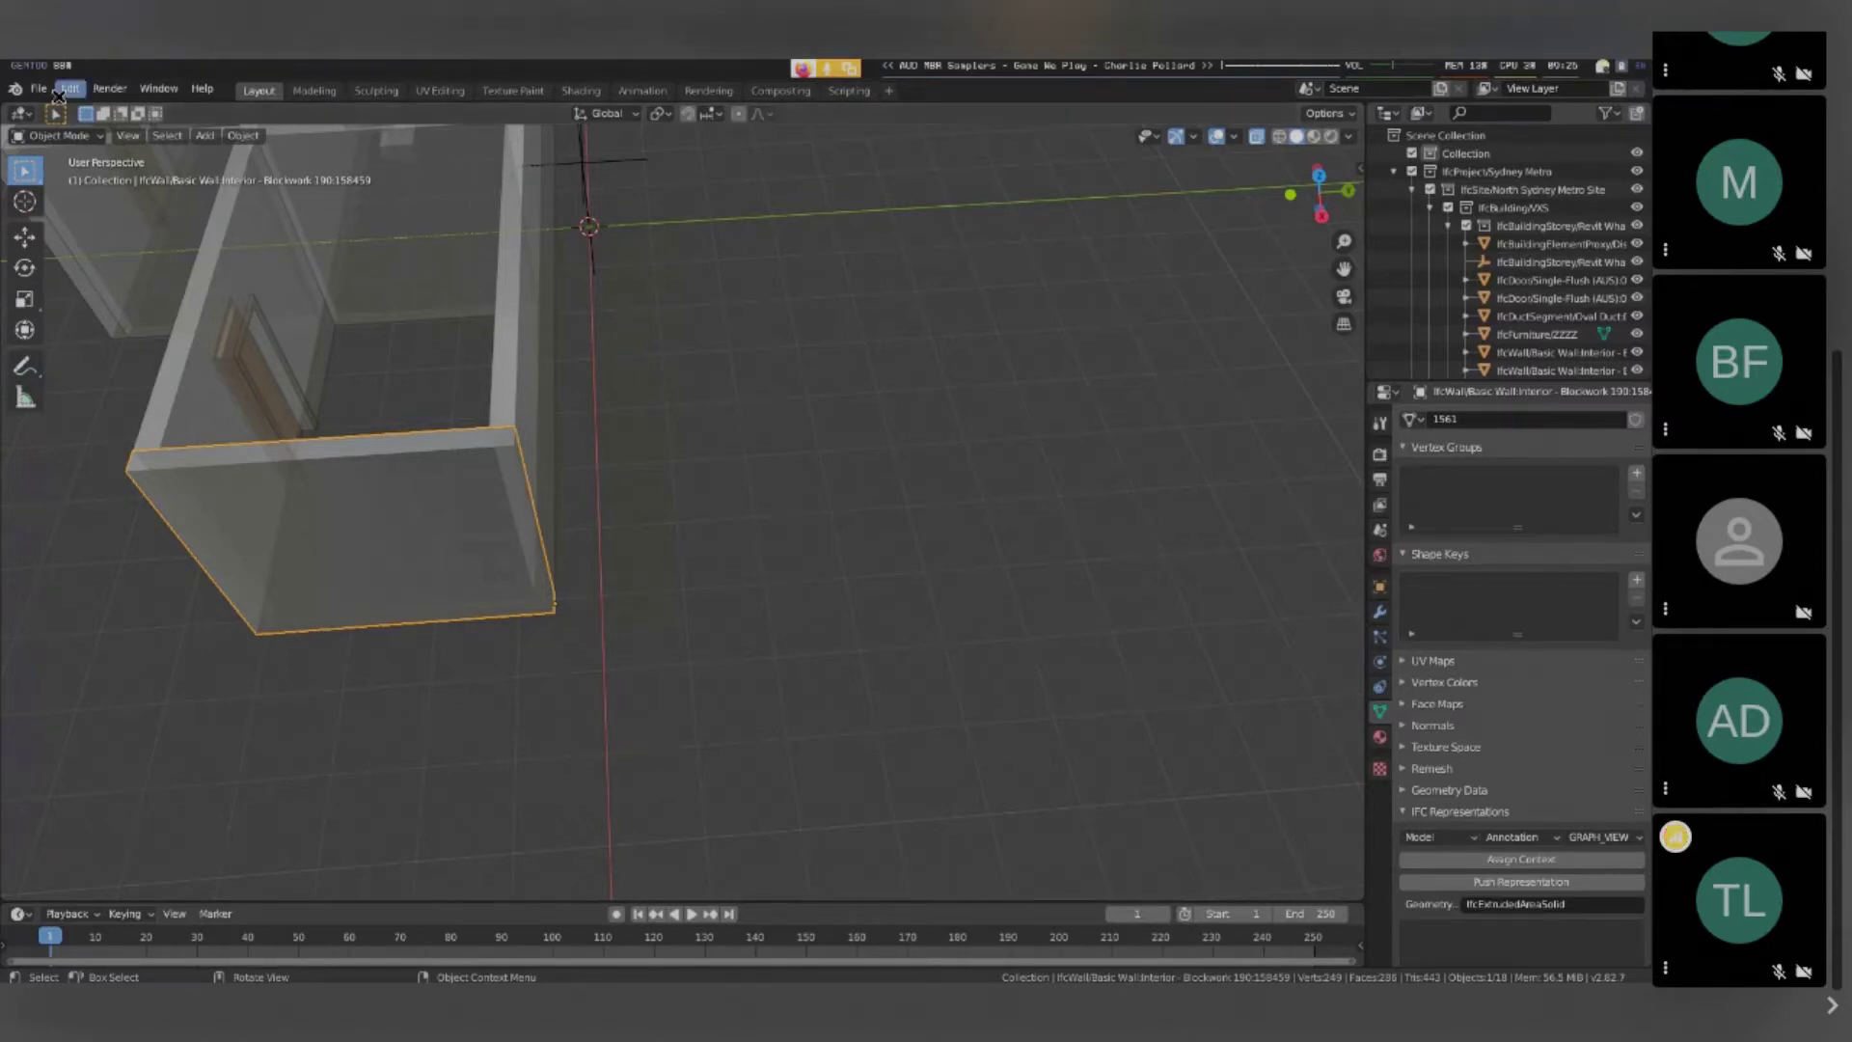
Start an empty scene without saving the current one, and enable Import Native Representations
left_click(38, 87)
mouse_move(67, 110)
left_click(270, 110)
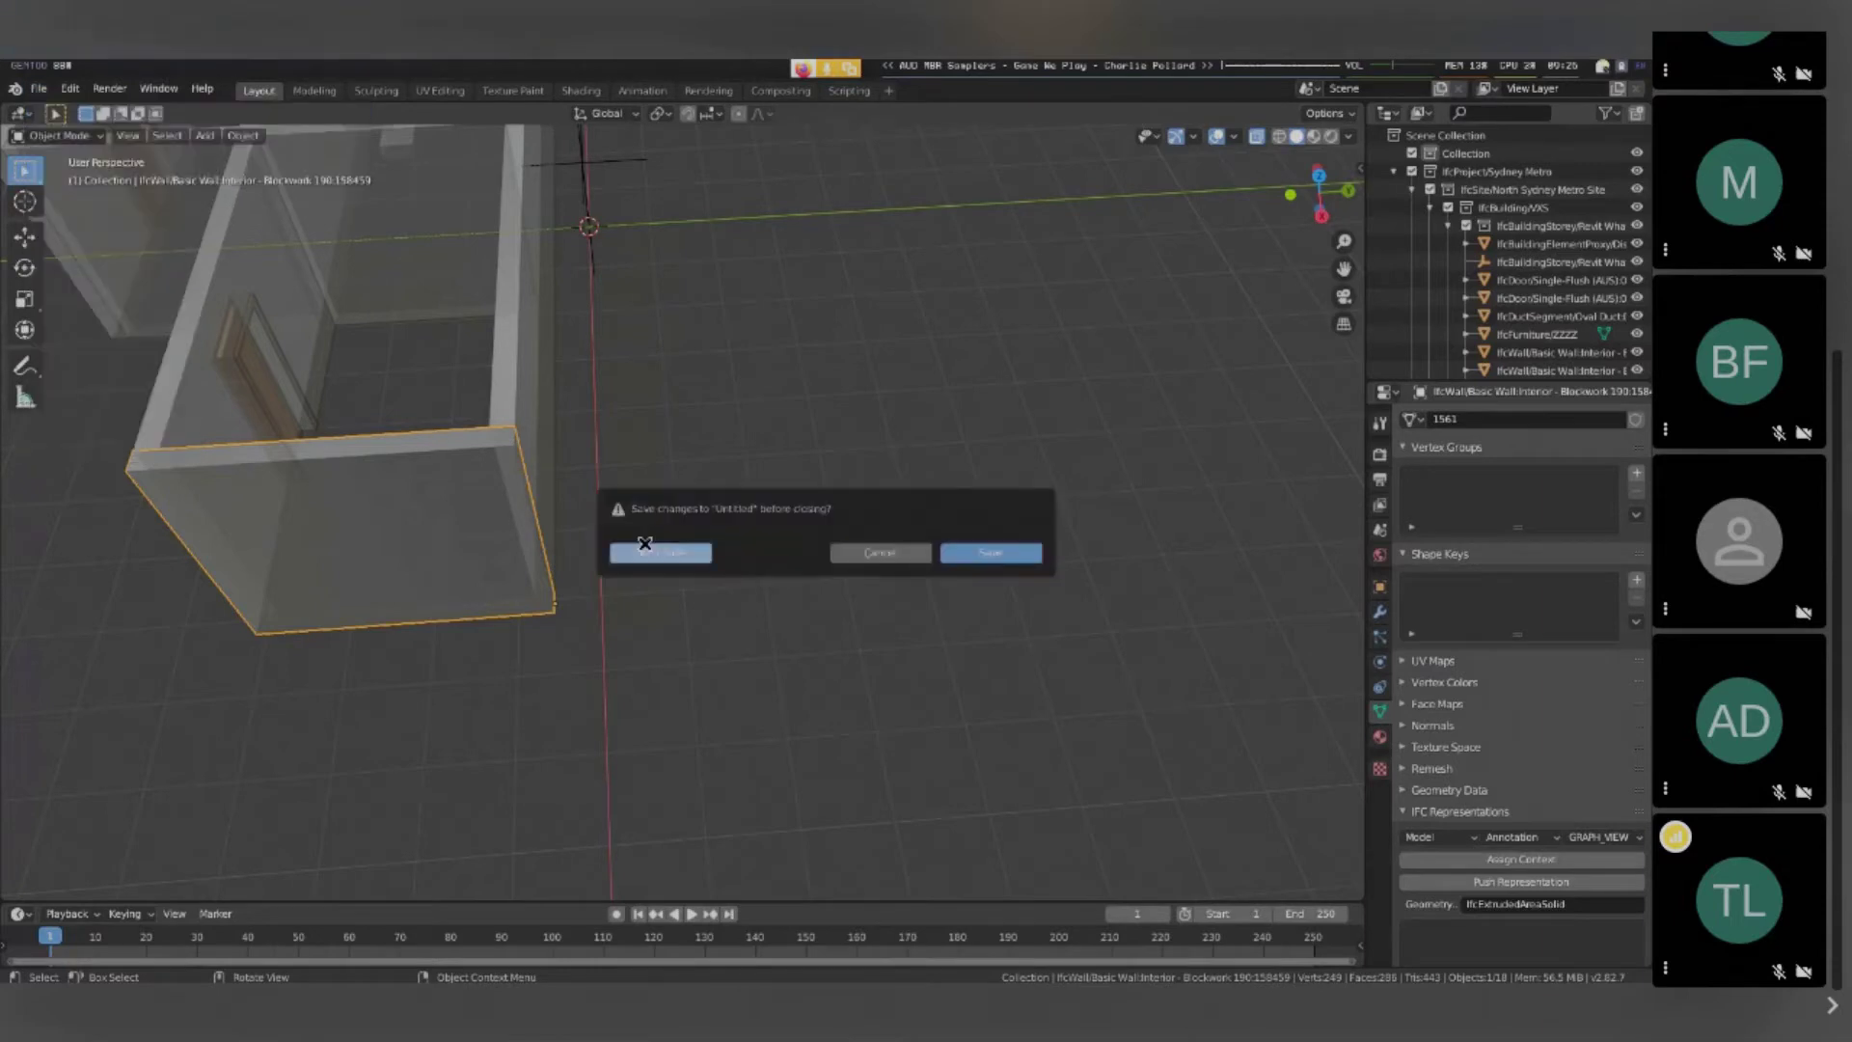
left_click(644, 543)
key("a")
key("Delete")
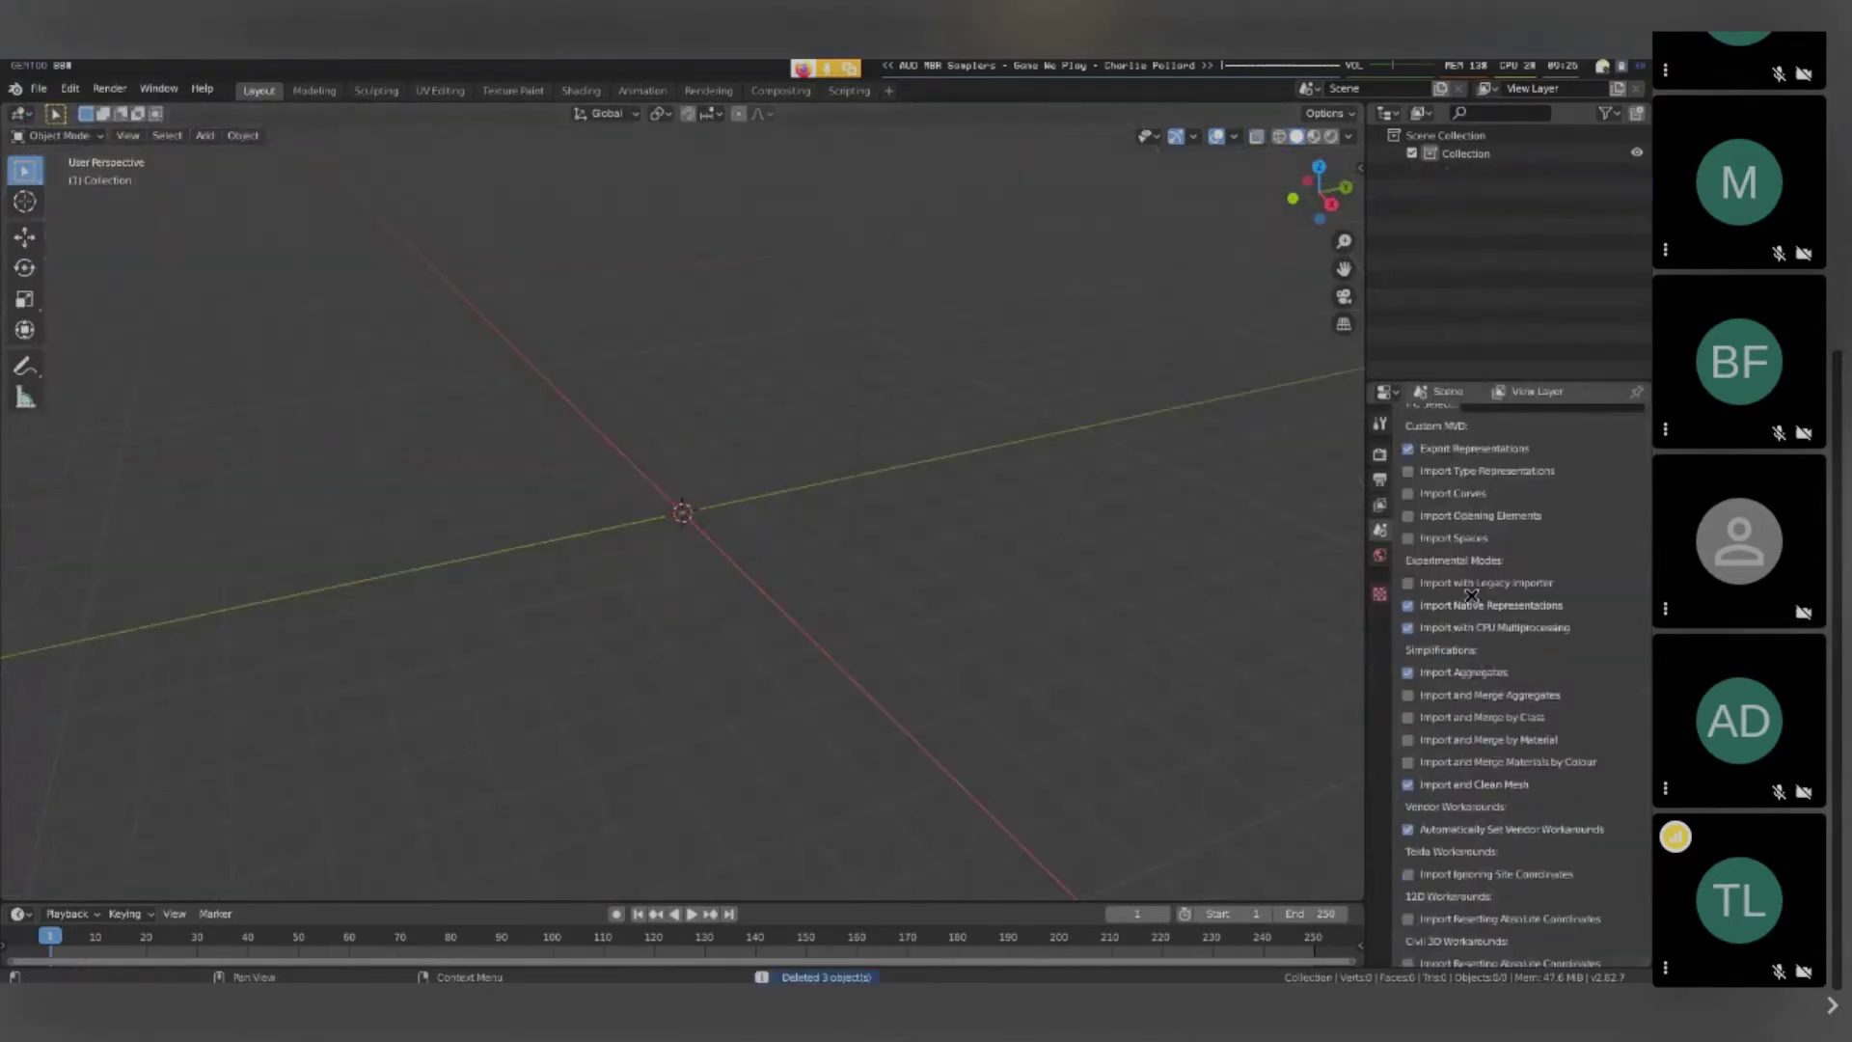
Filter the IFC files for "pro" and import Project2(Recovery).ifc into the empty scene
left_click(41, 90)
key("i")
key("i")
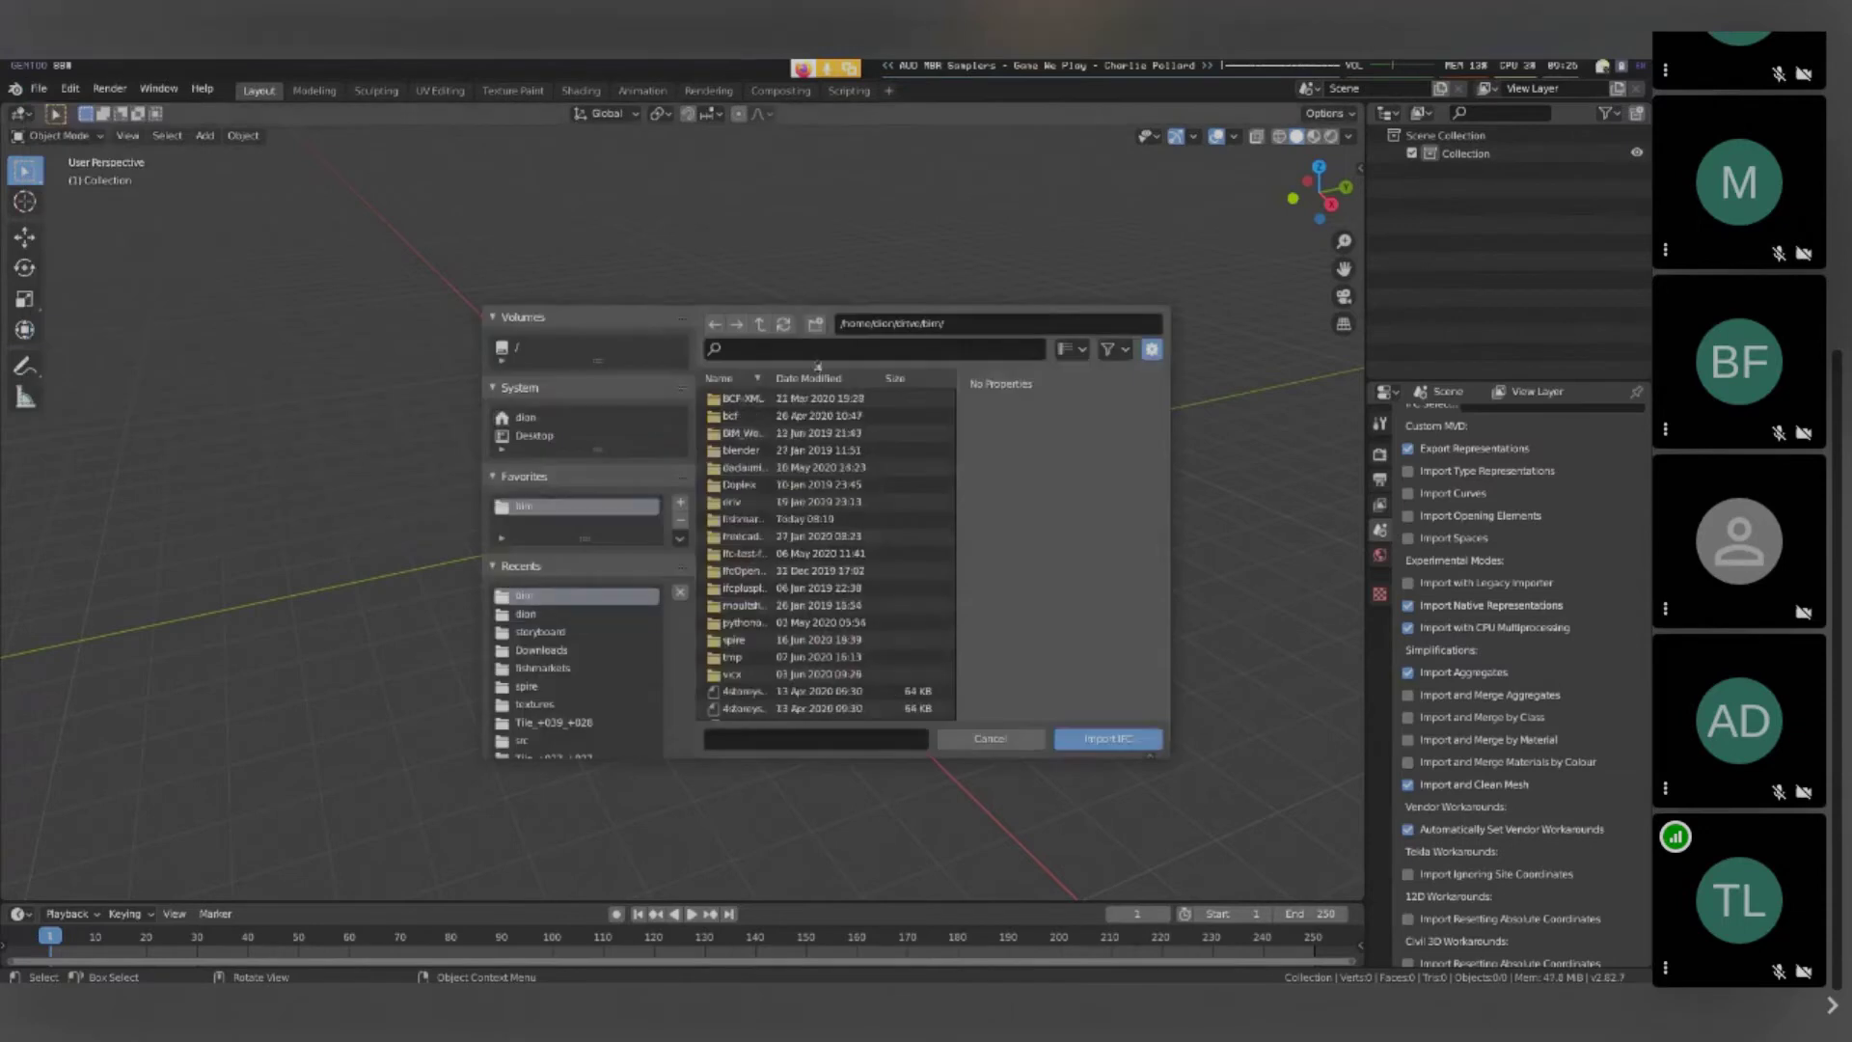
left_click(816, 347)
type("pro")
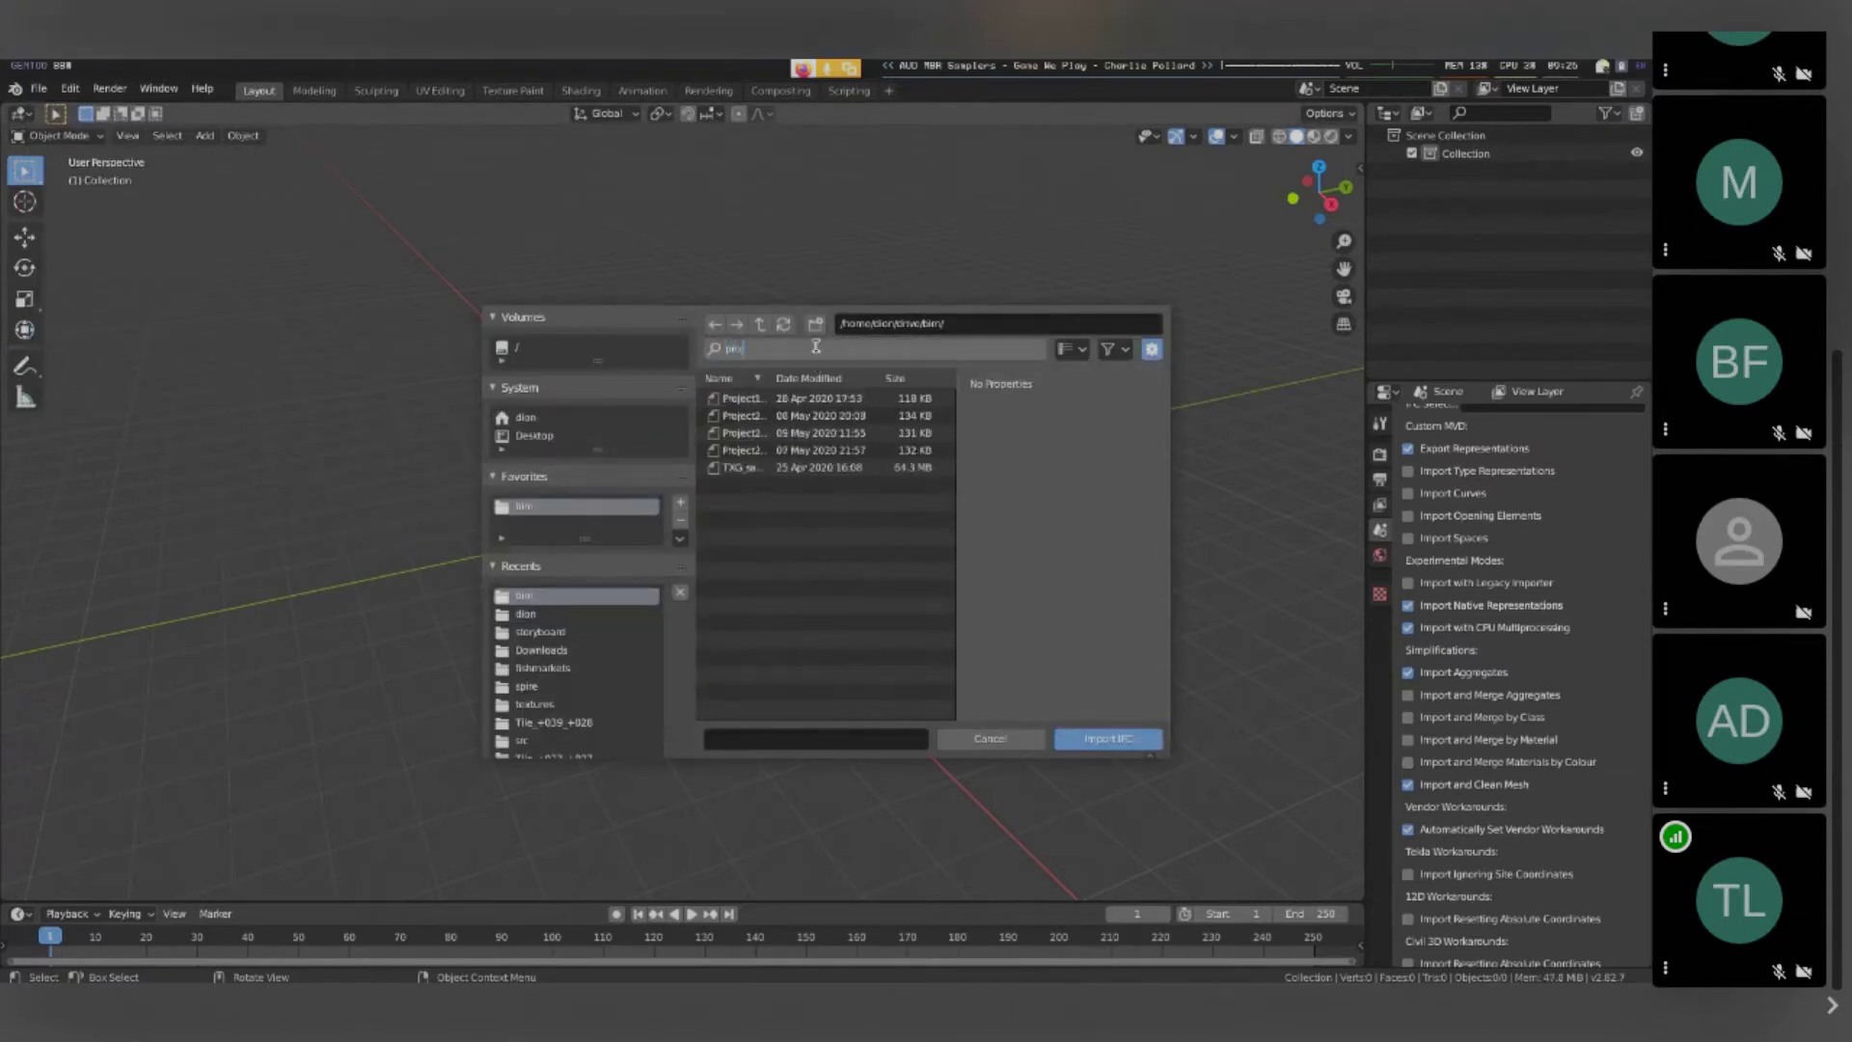
double_click(765, 416)
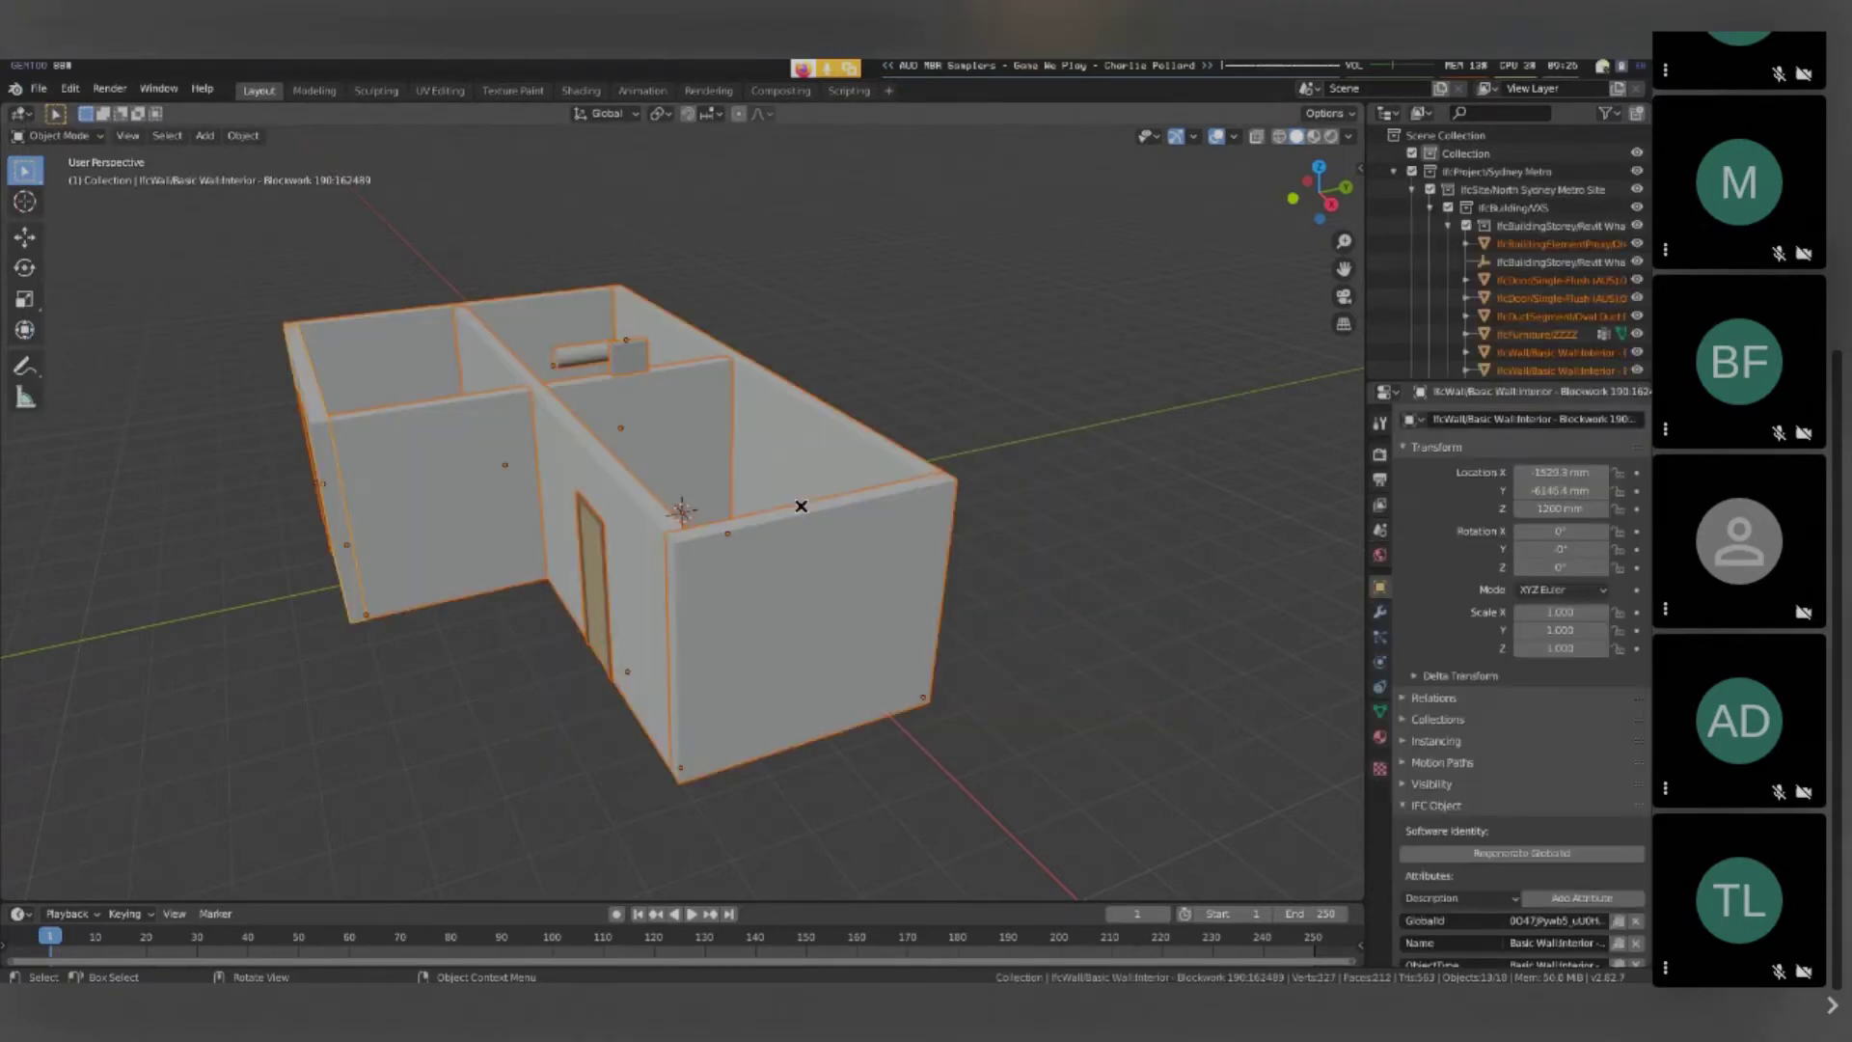
Open the end wall's mesh for editing in X-ray display and show its vertex groups in a widened properties area
key("Tab")
key("alt+z")
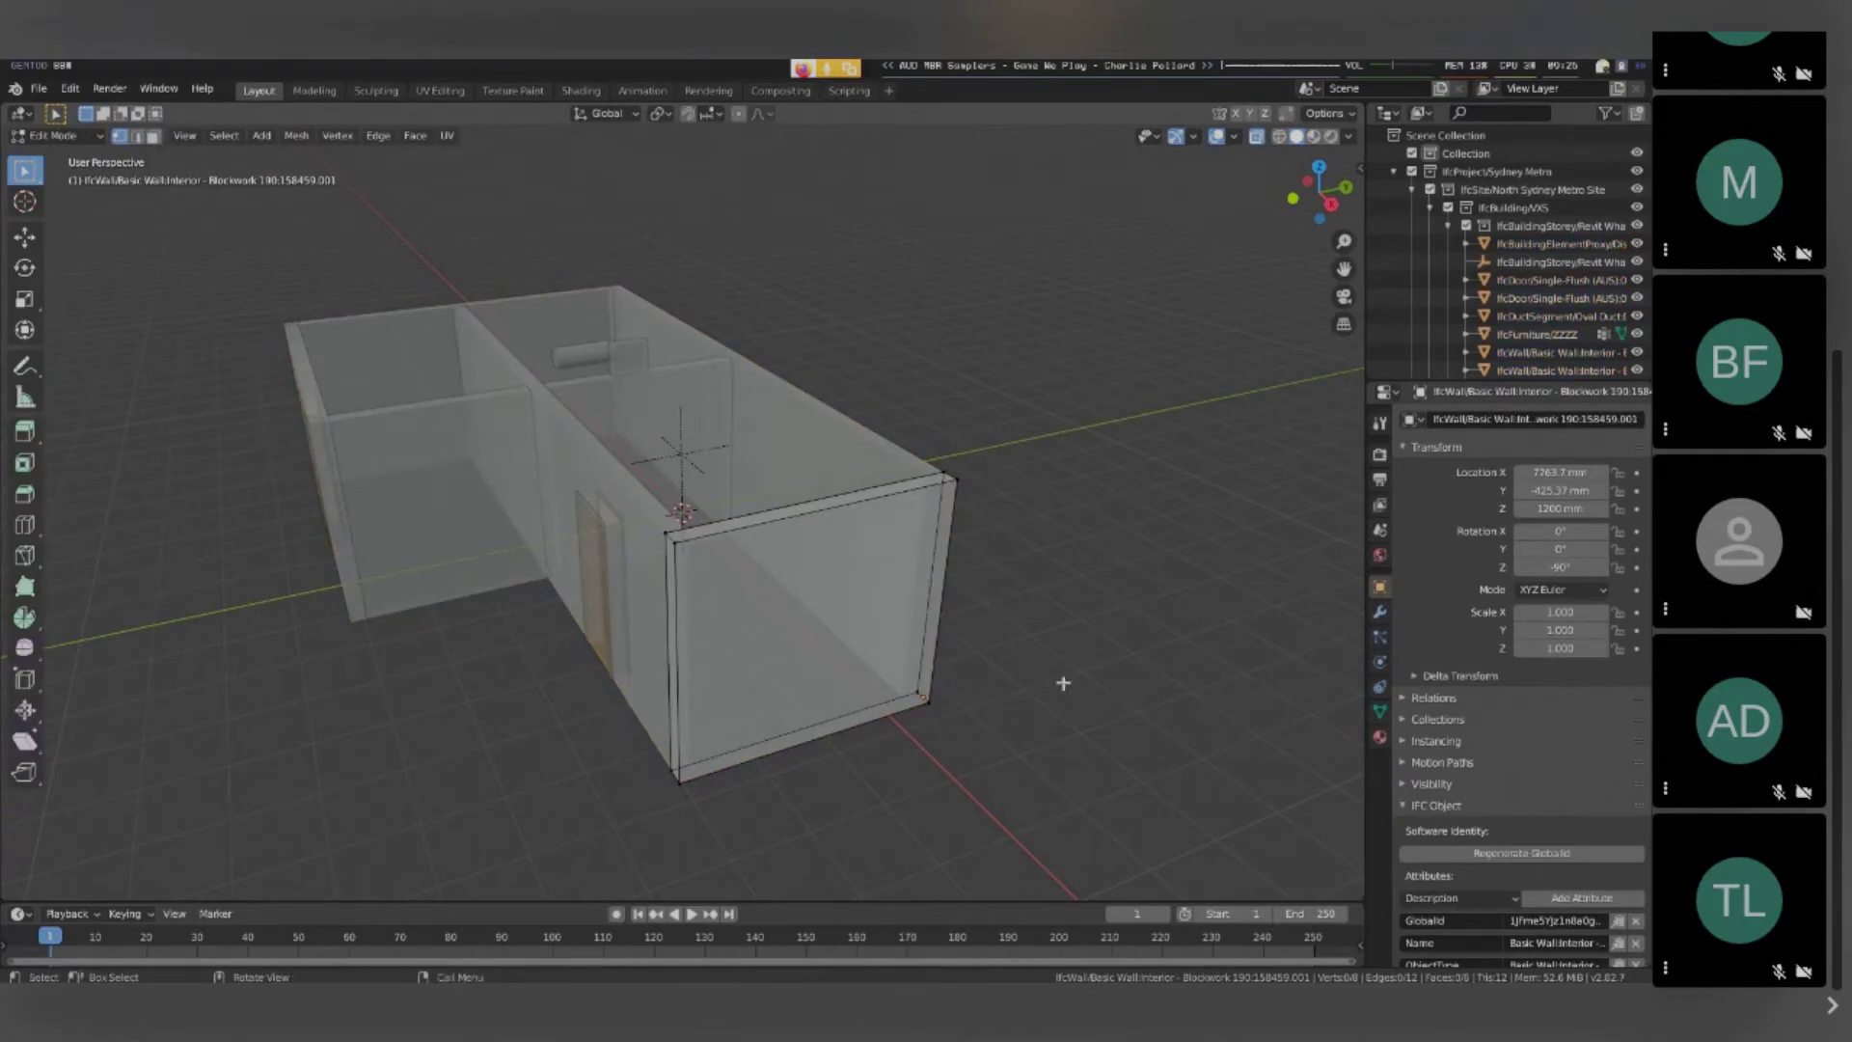
left_click(1374, 713)
left_click_drag(1365, 530, 1142, 529)
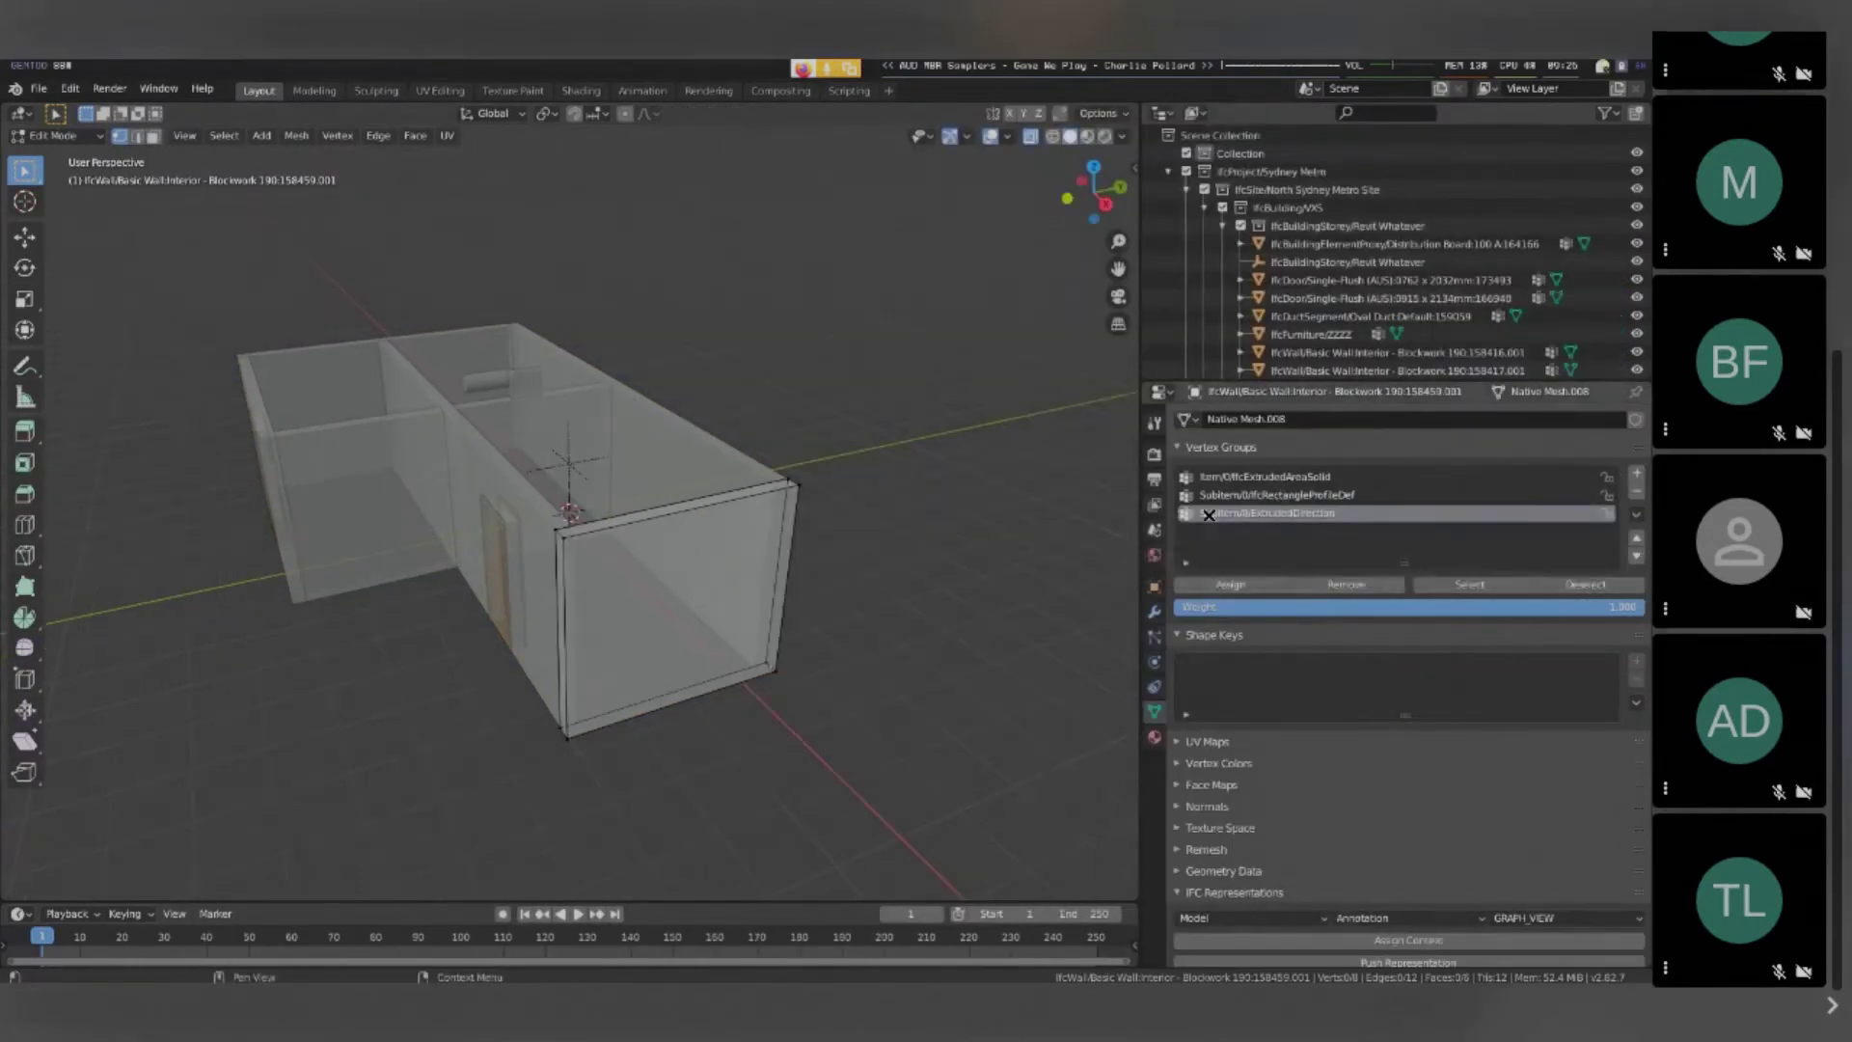
Examine the end wall's IfcExtrudedAreaSolid and IfcRectangleProfileDef vertex groups, and test-select the wall's vertices in the viewport
left_click(1246, 477)
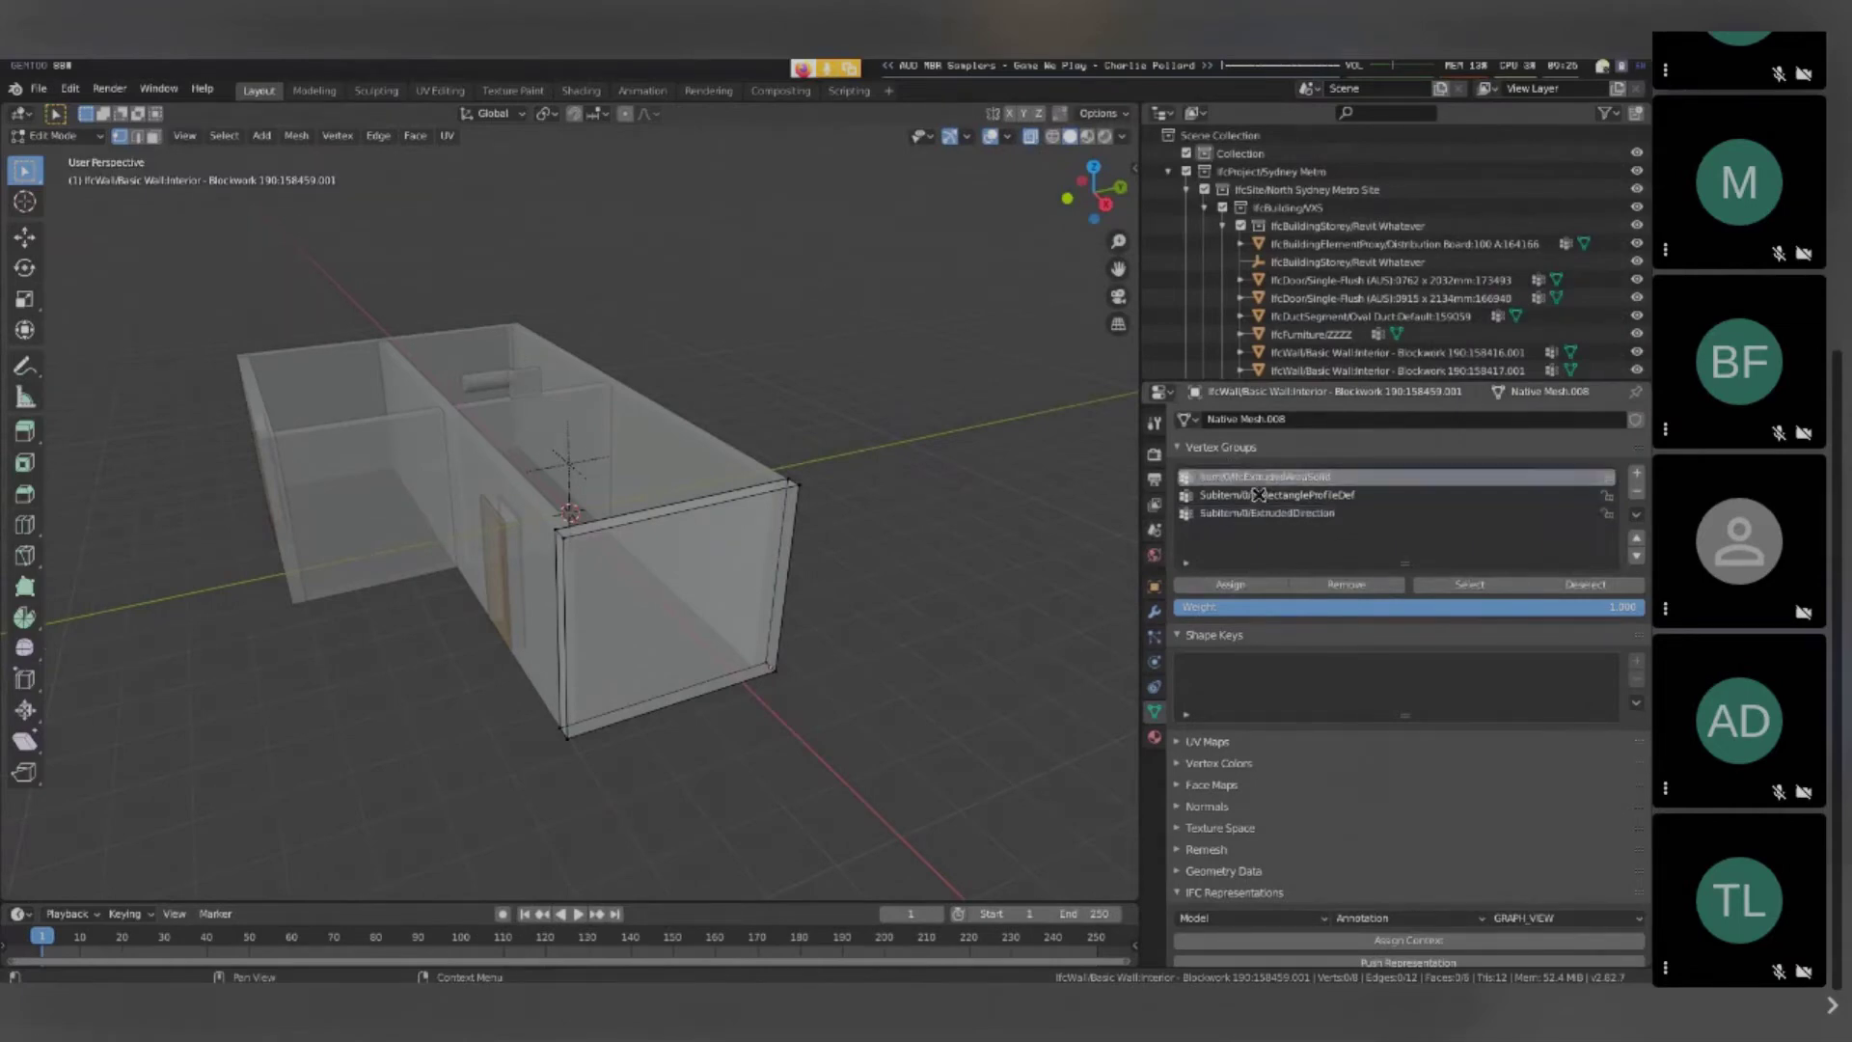
left_click(1261, 496)
left_click(1281, 478)
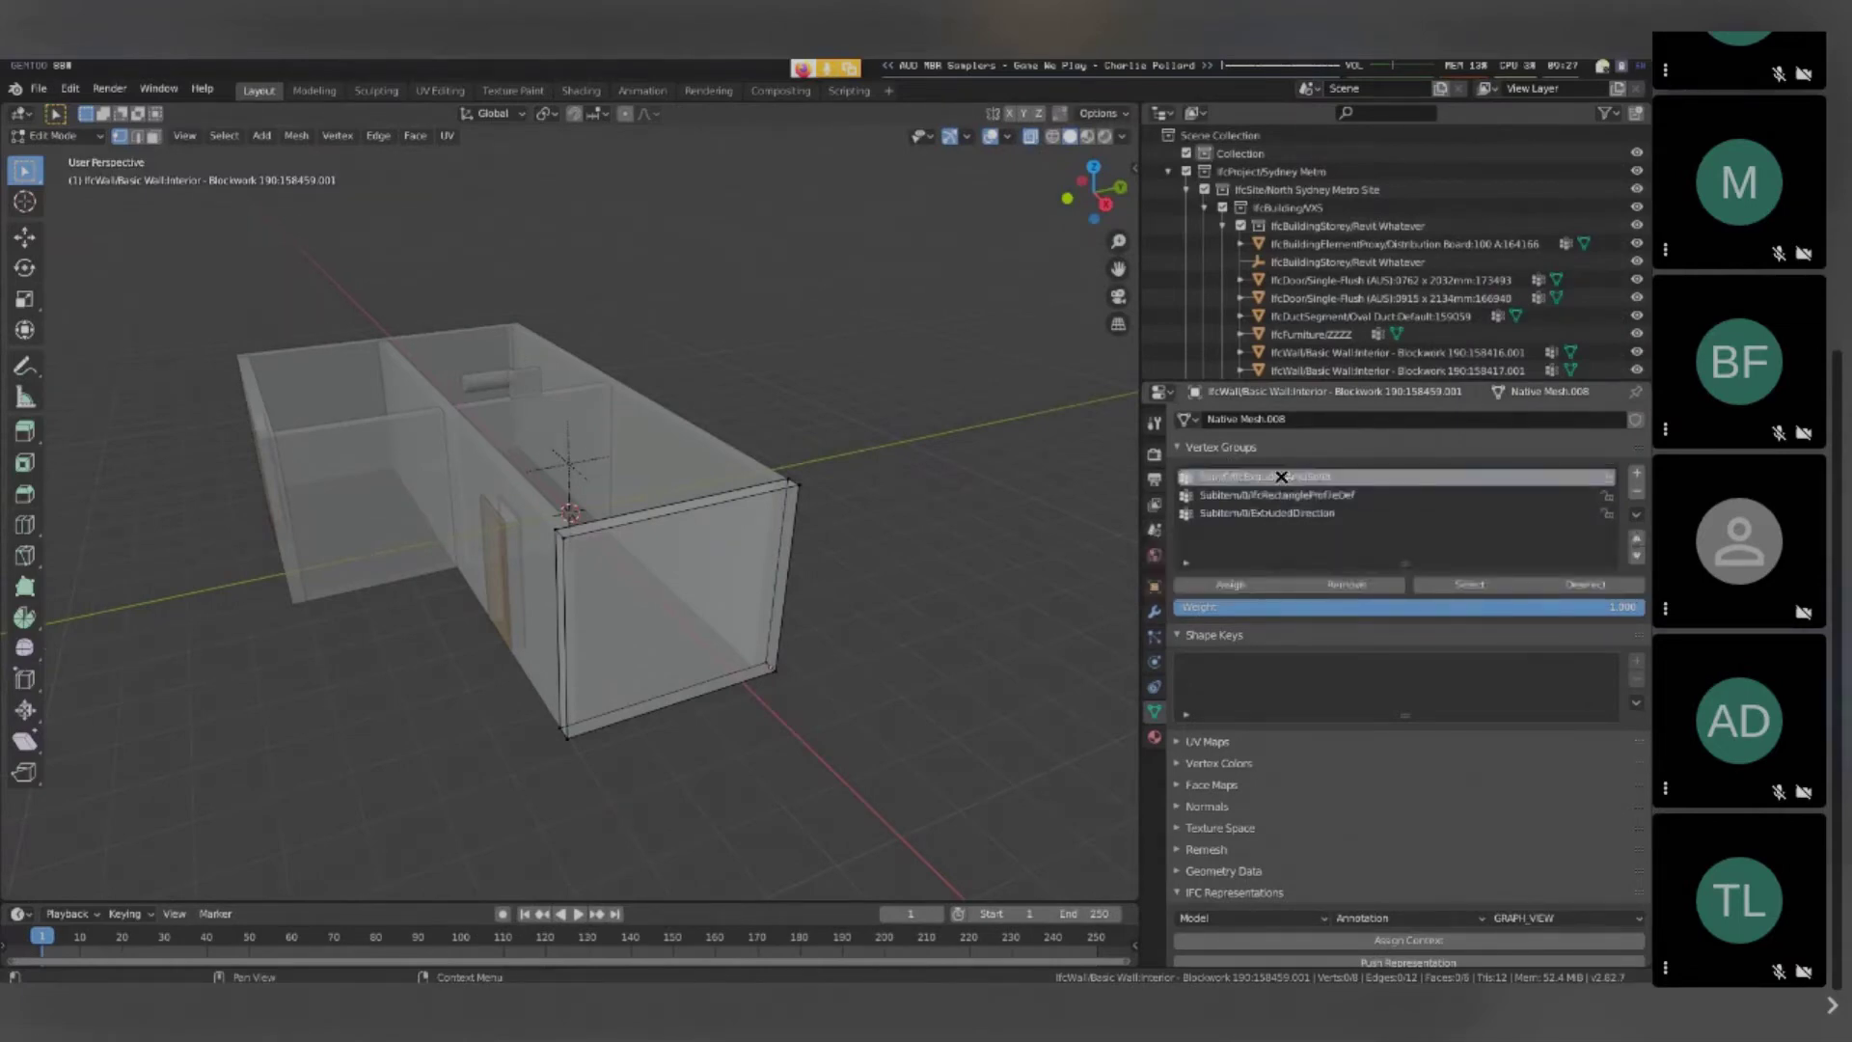
left_click_drag(449, 427, 896, 822)
left_click(866, 673)
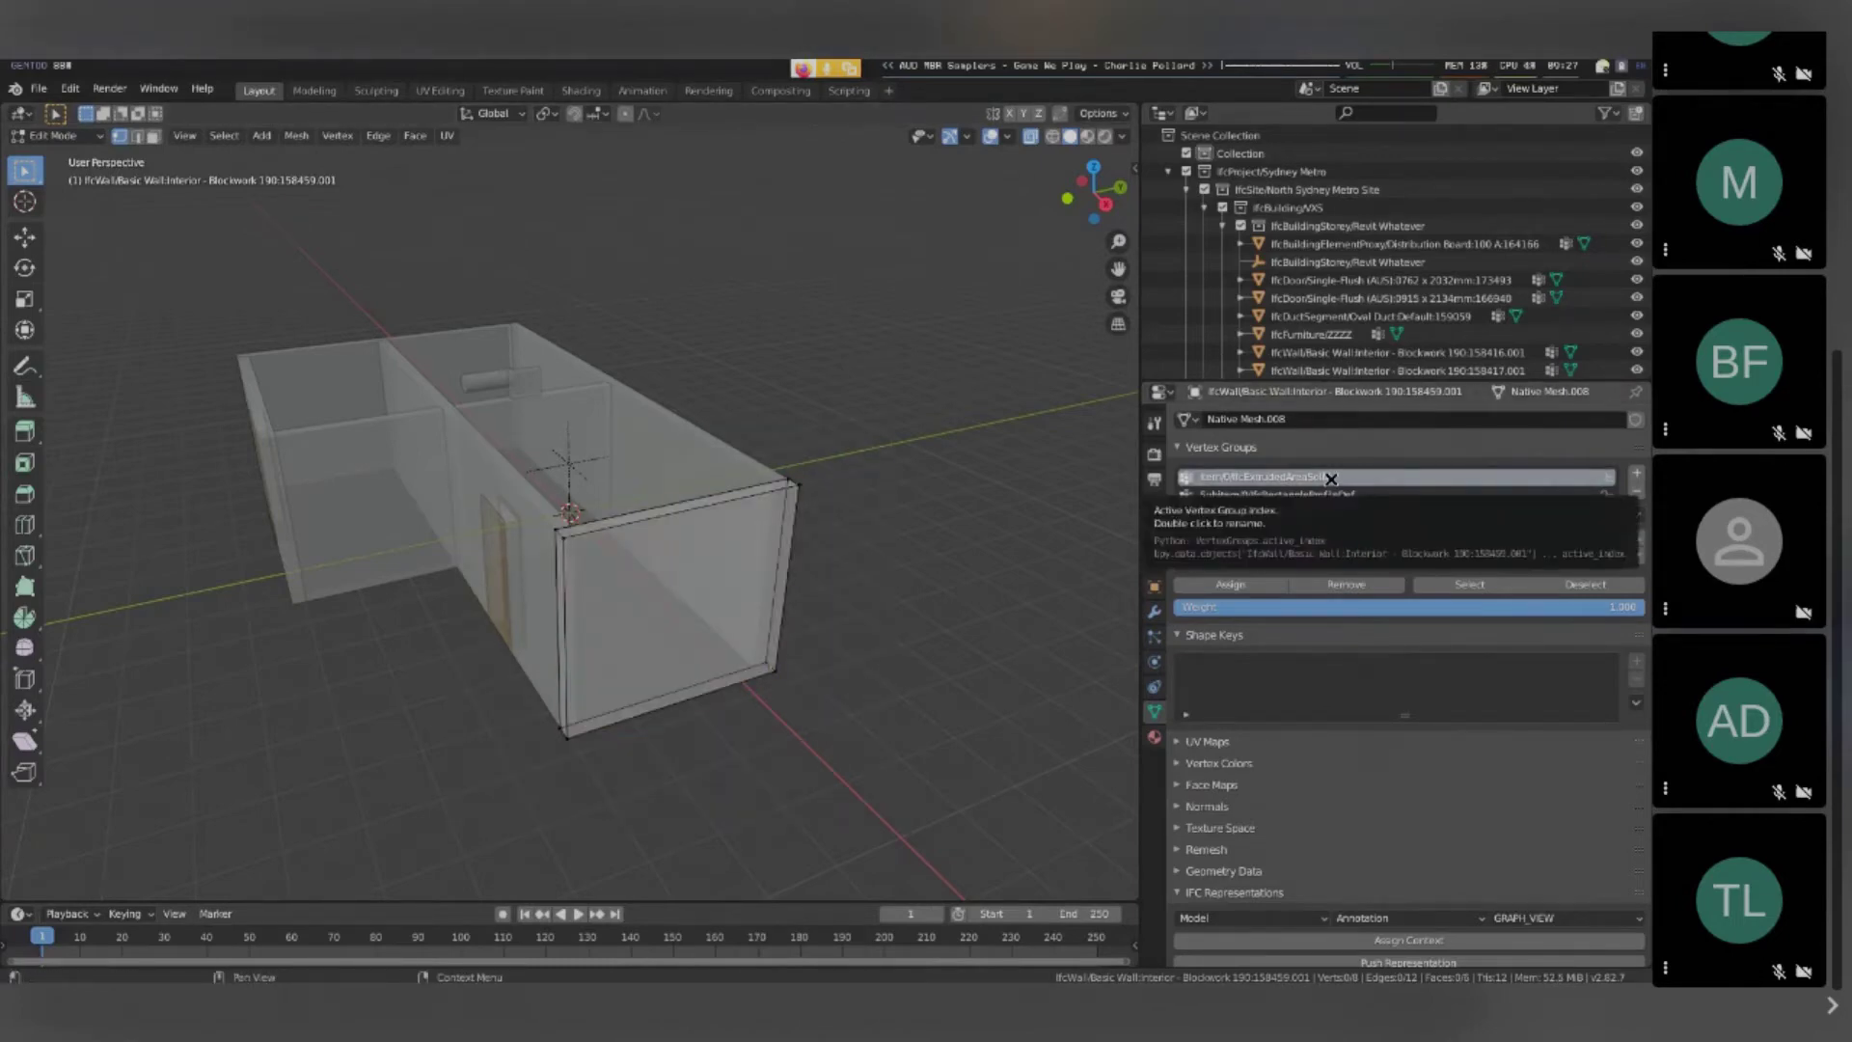
Select the vertices of the end wall's IfcExtrudedAreaSolid group, examine them around the wall, and clear the selection
left_click(1470, 584)
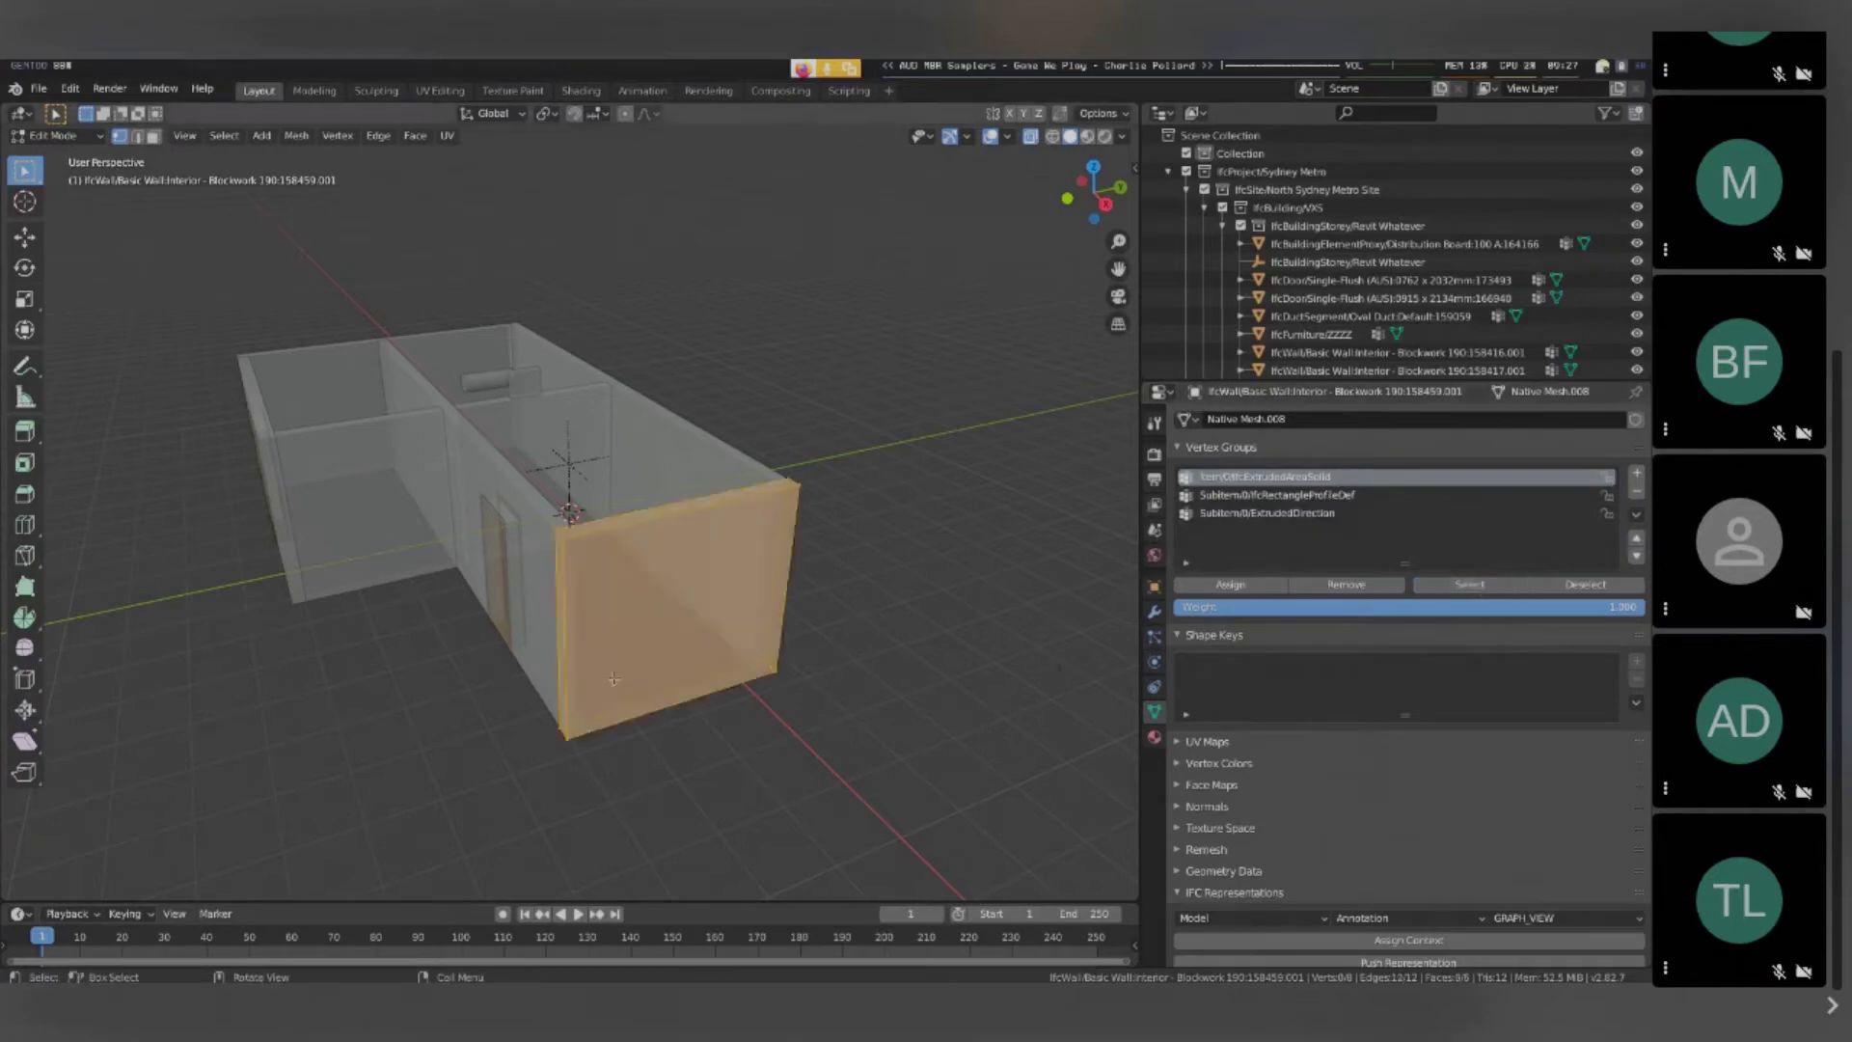
middle_click_drag(589, 614, 749, 640)
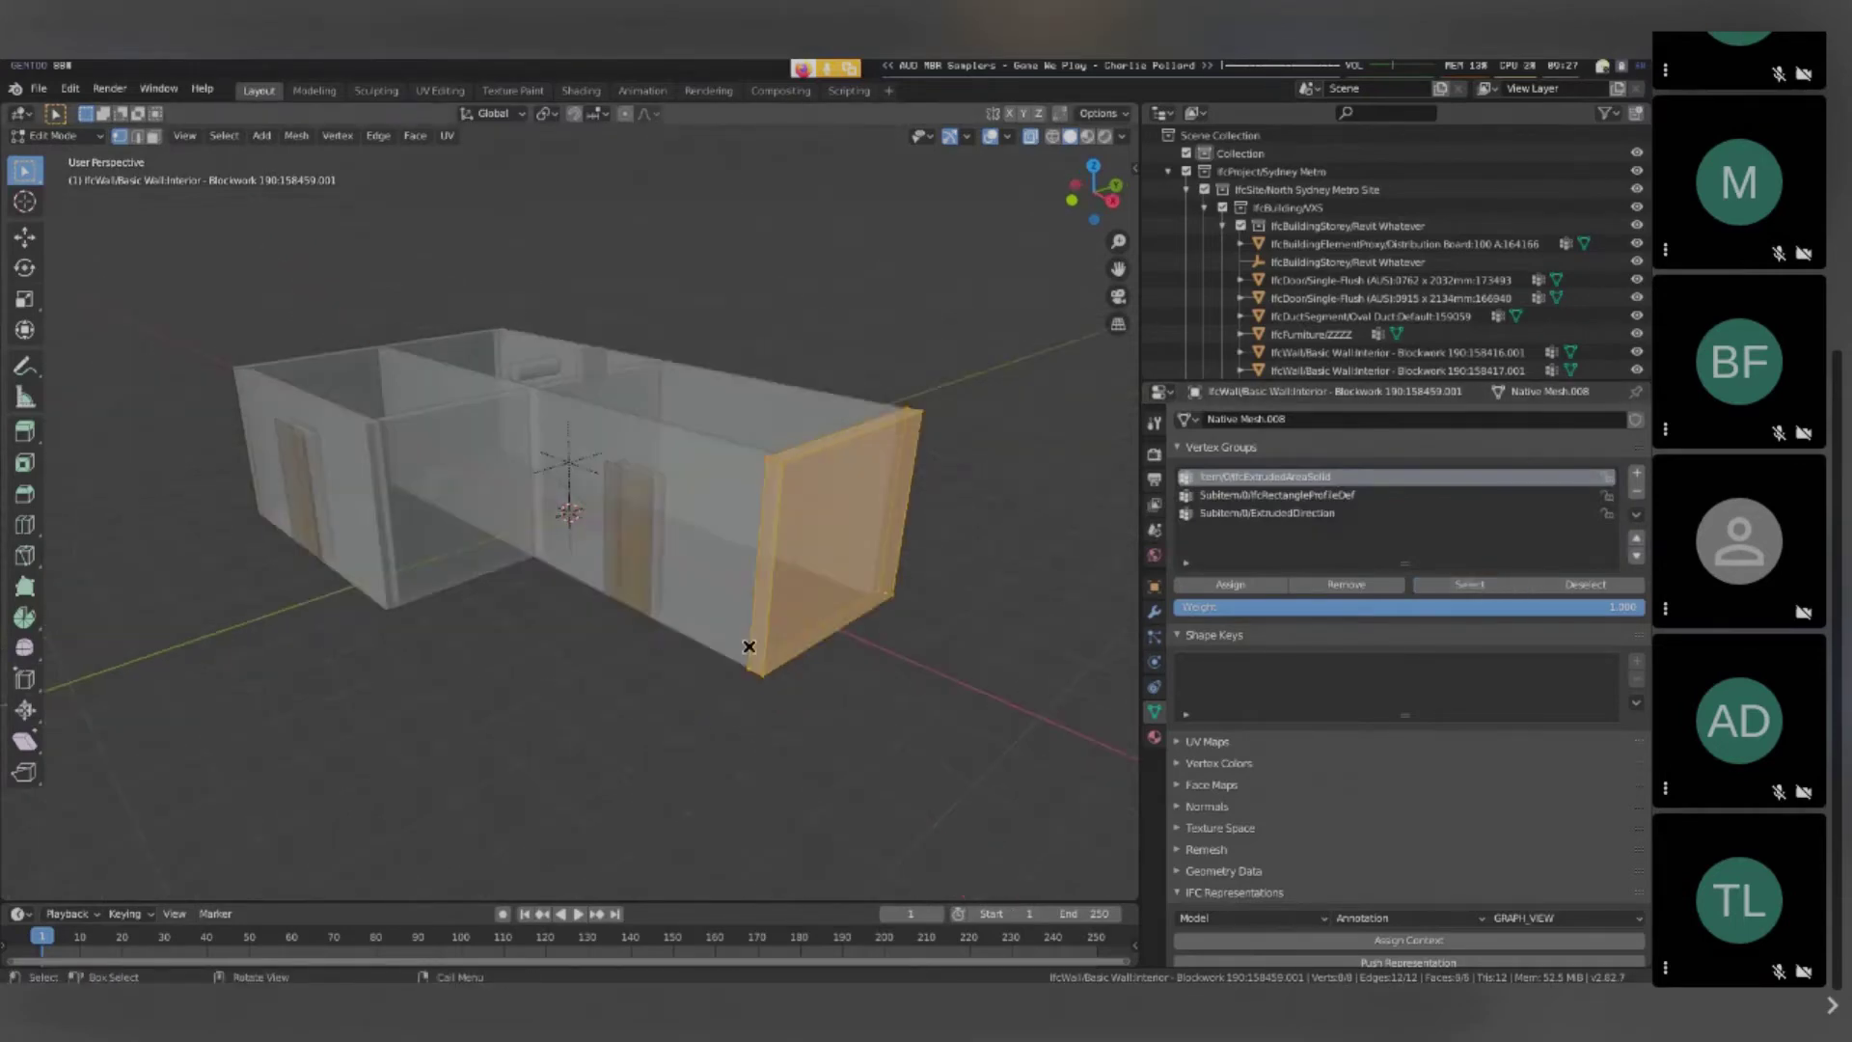
key("grave")
left_click(835, 707)
middle_click_drag(777, 704, 868, 675)
key("alt+a")
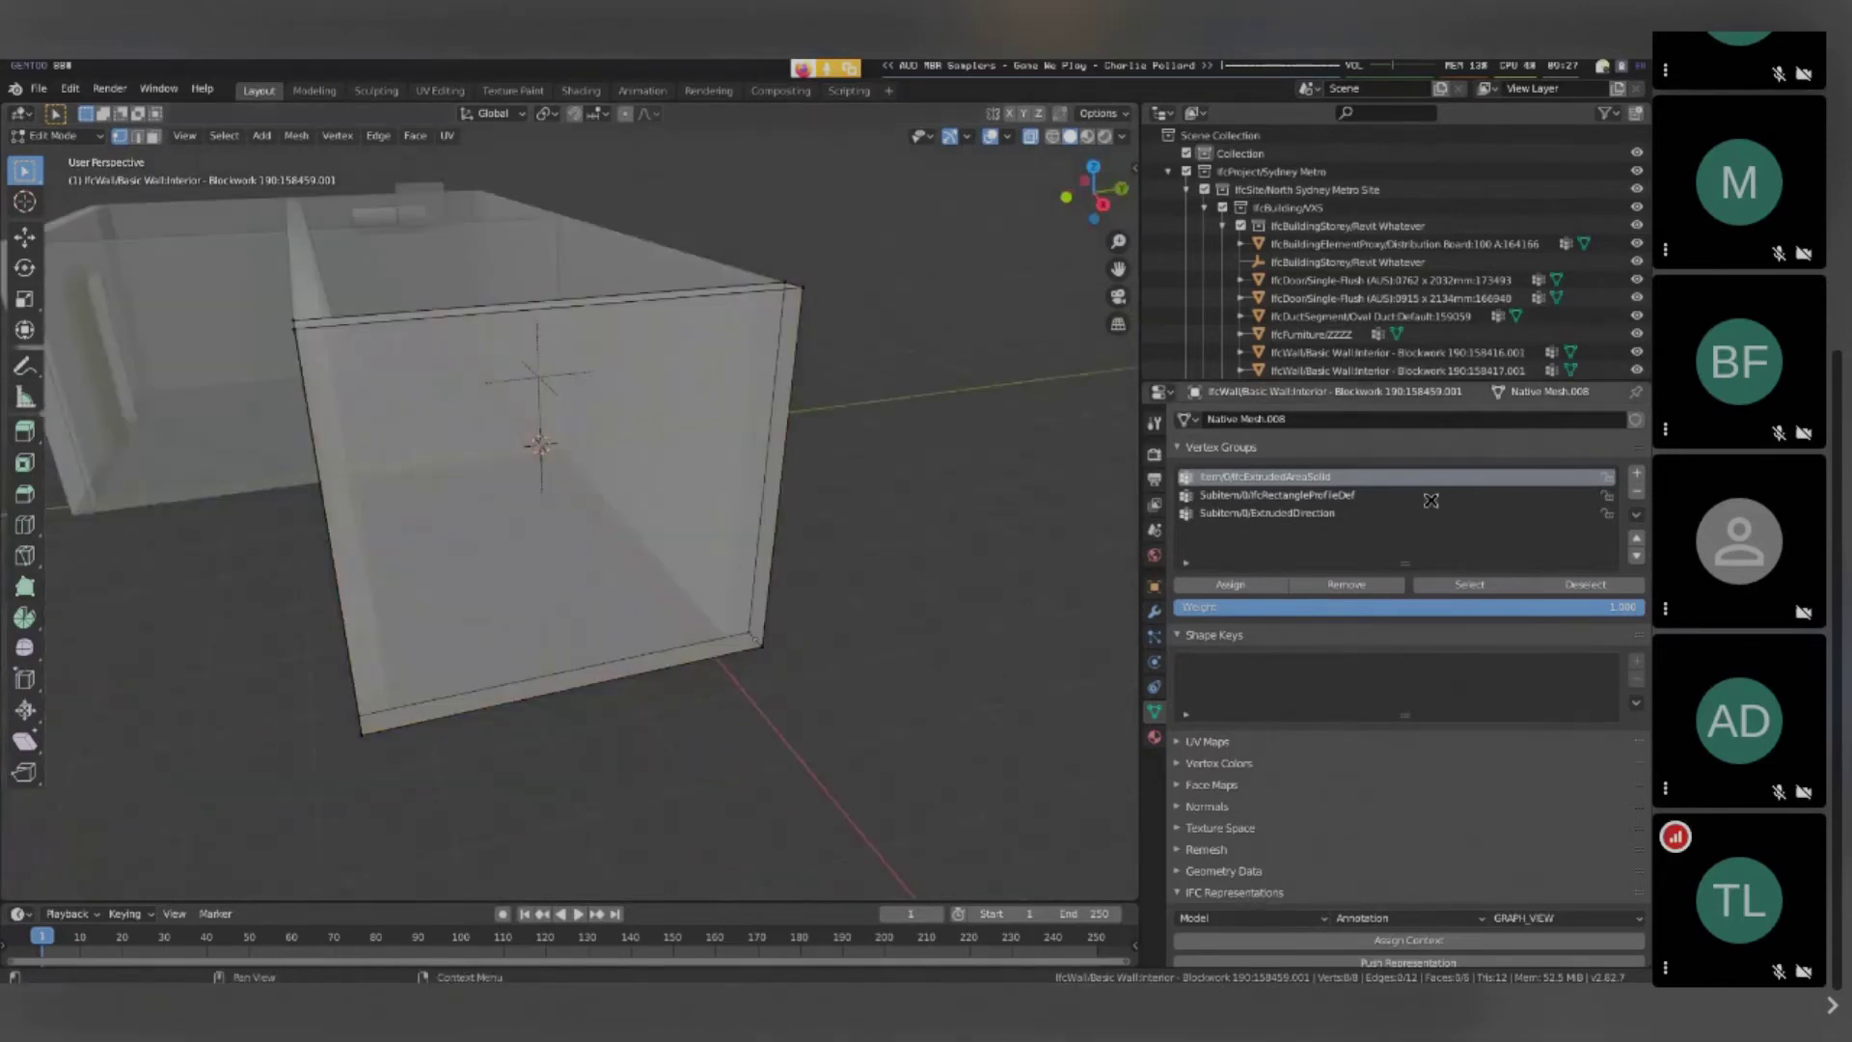
Select the IfcRectangleProfileDef group's vertices at the end wall's base and try moving that profile face
left_click(1192, 494)
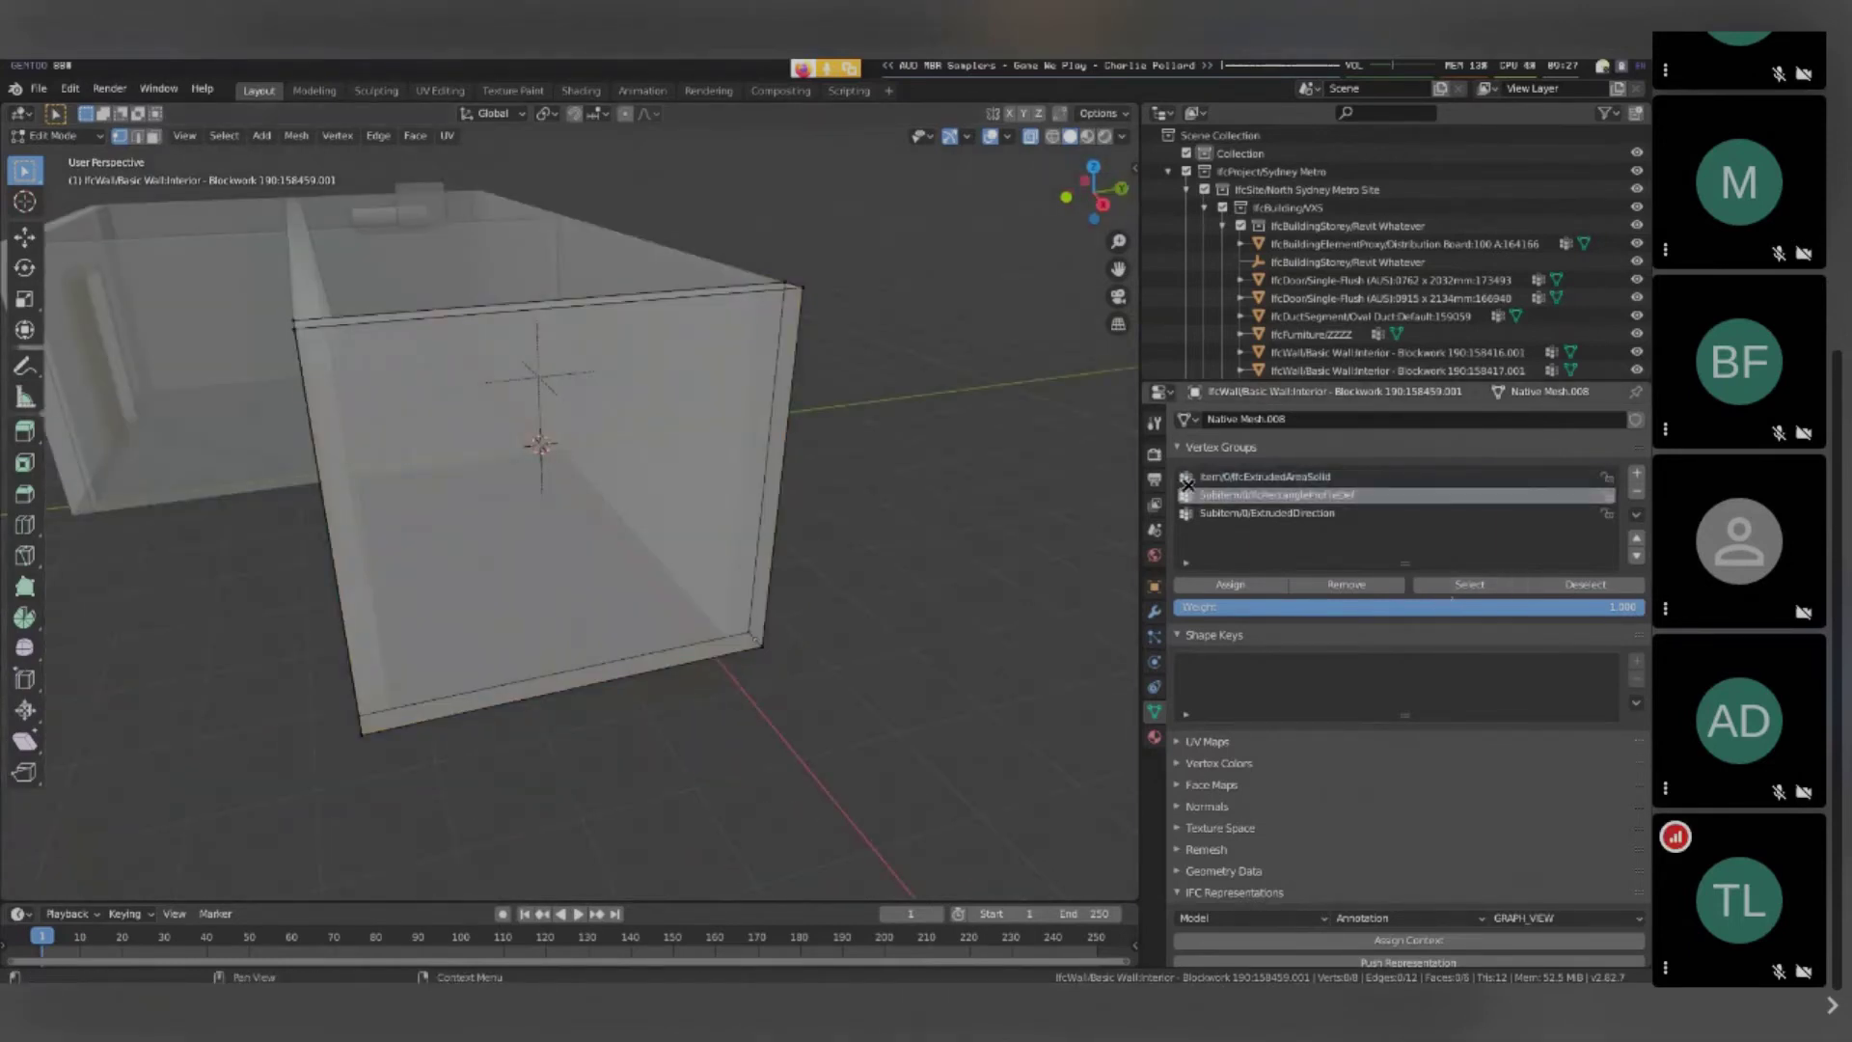
left_click(1452, 584)
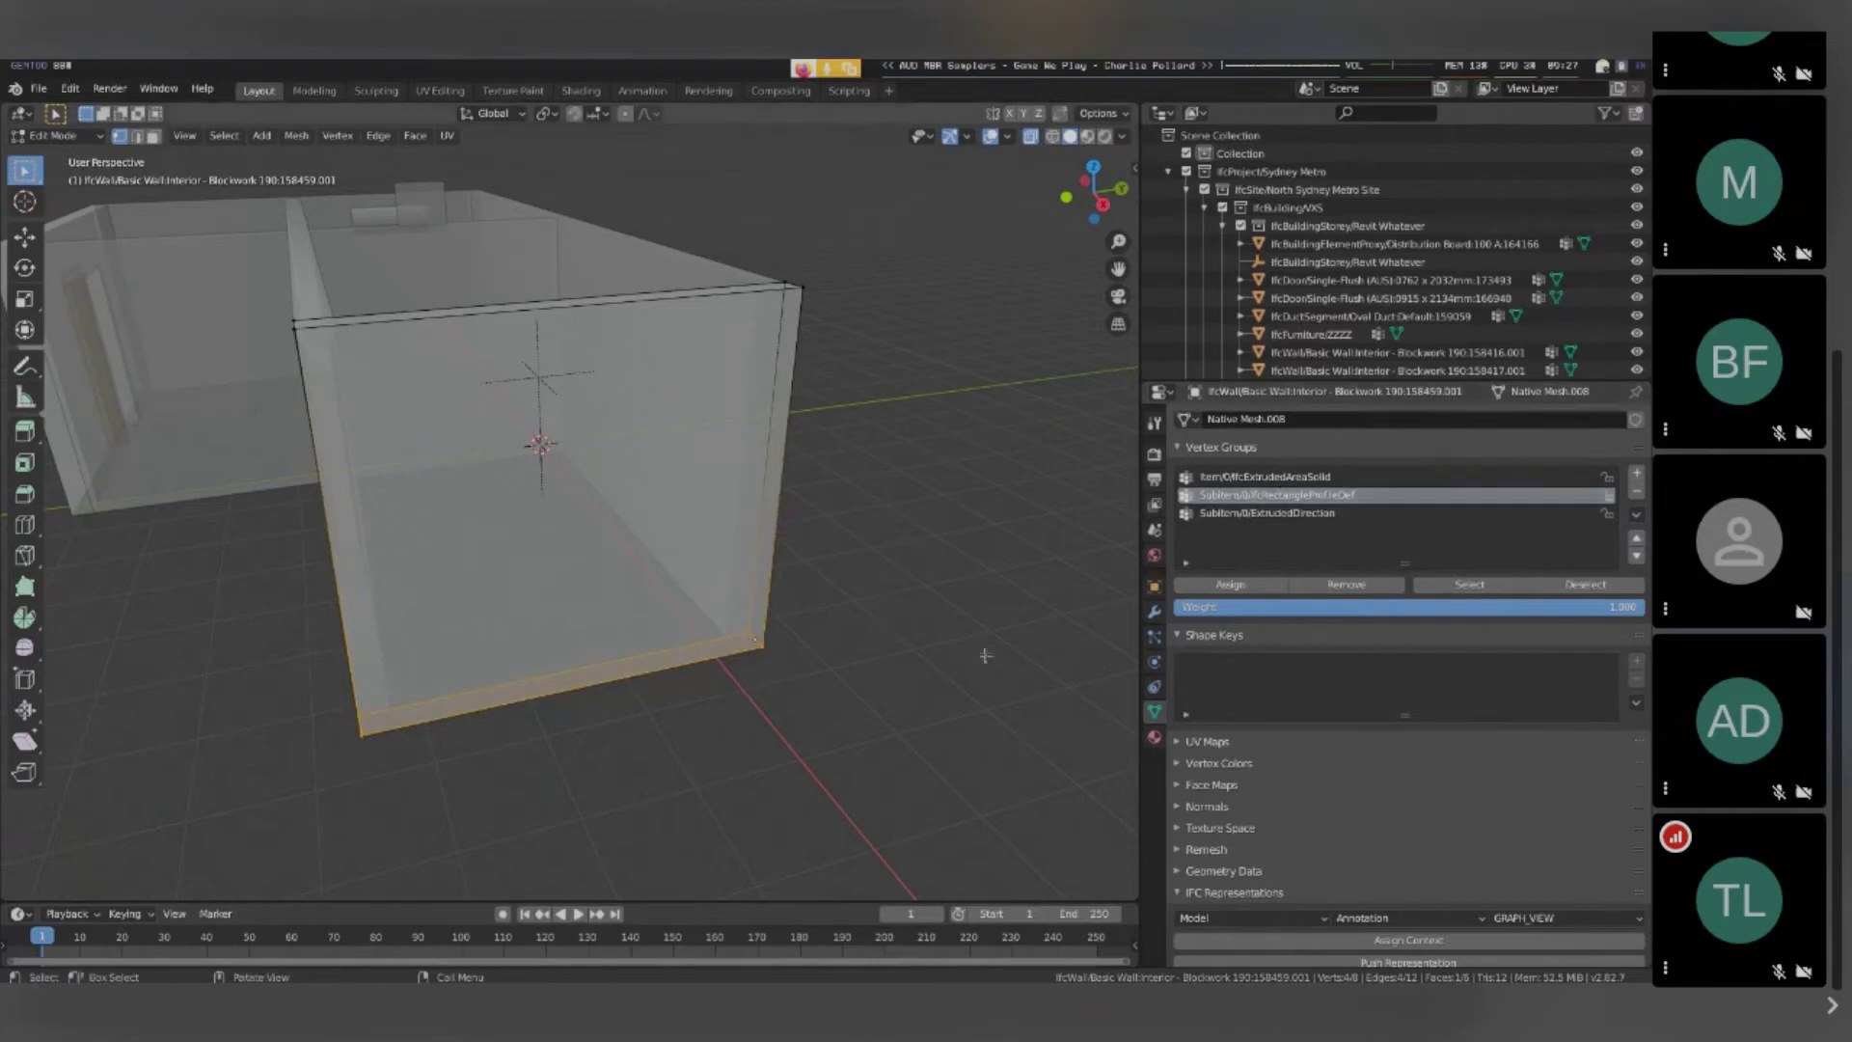
middle_click_drag(741, 648, 796, 680)
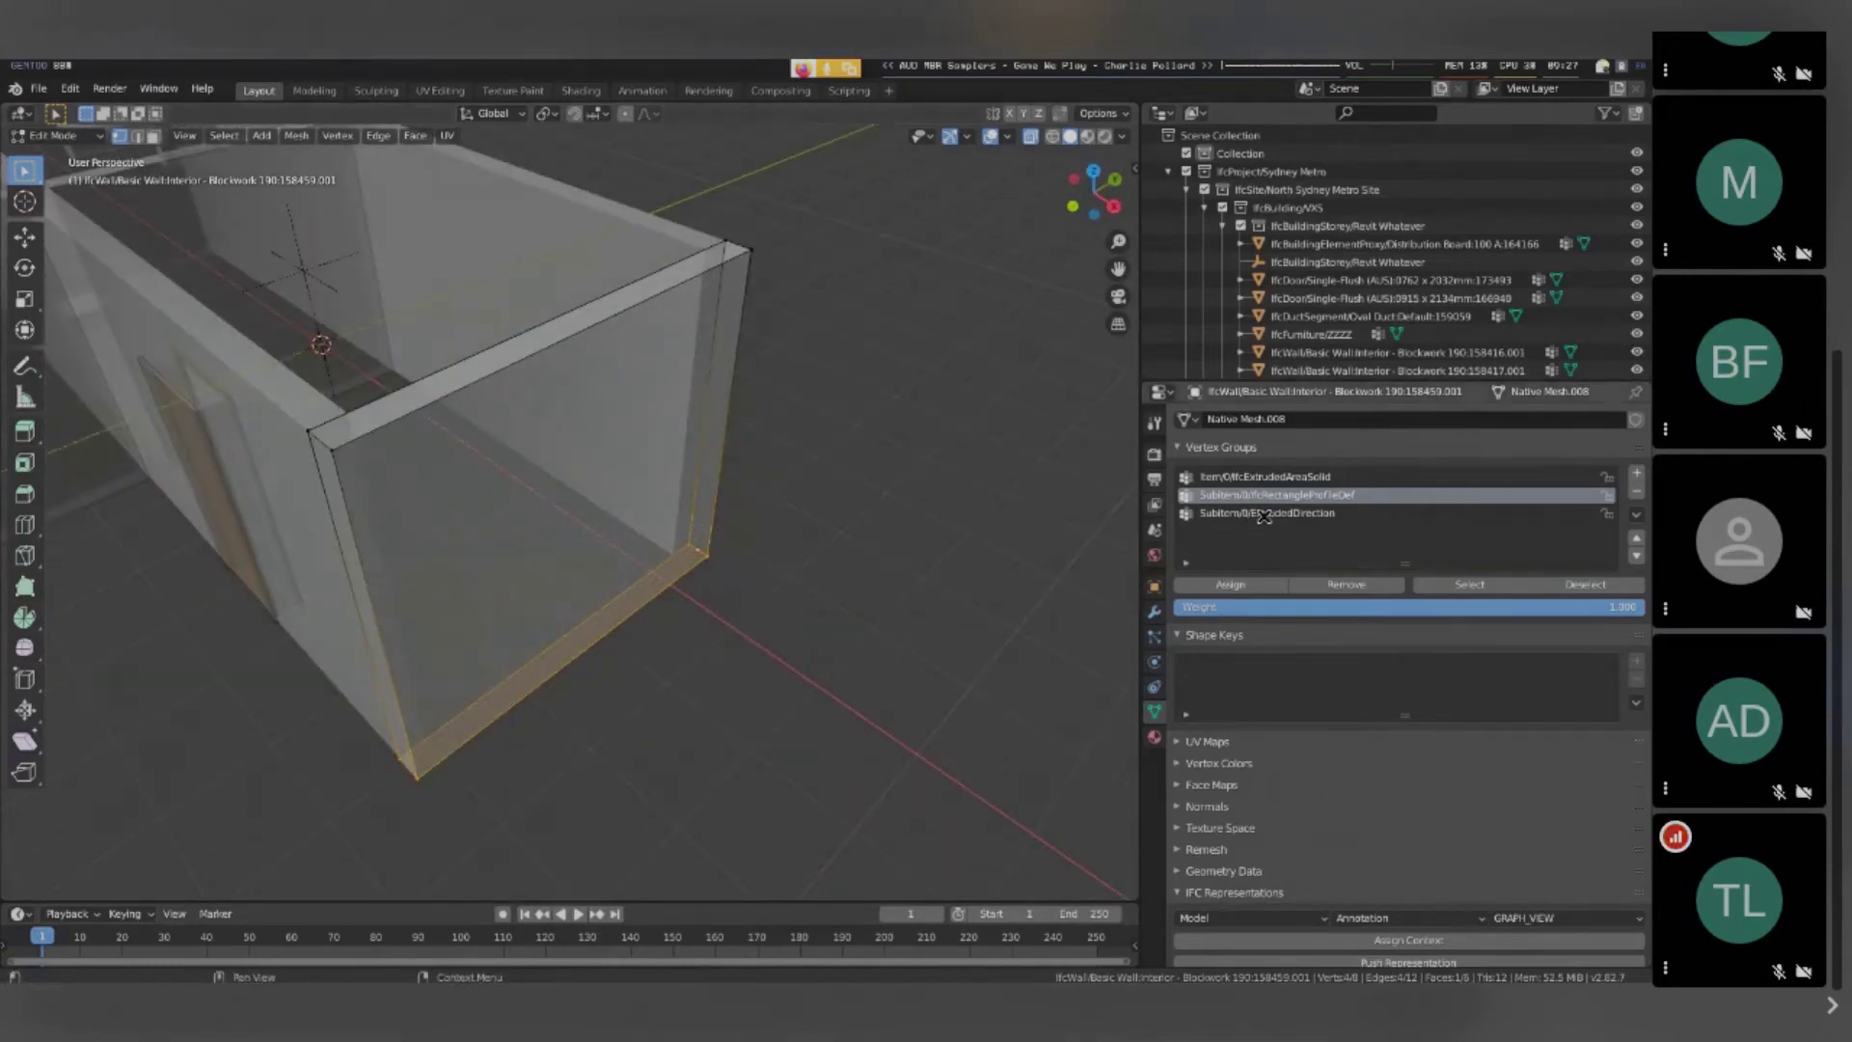
key("g")
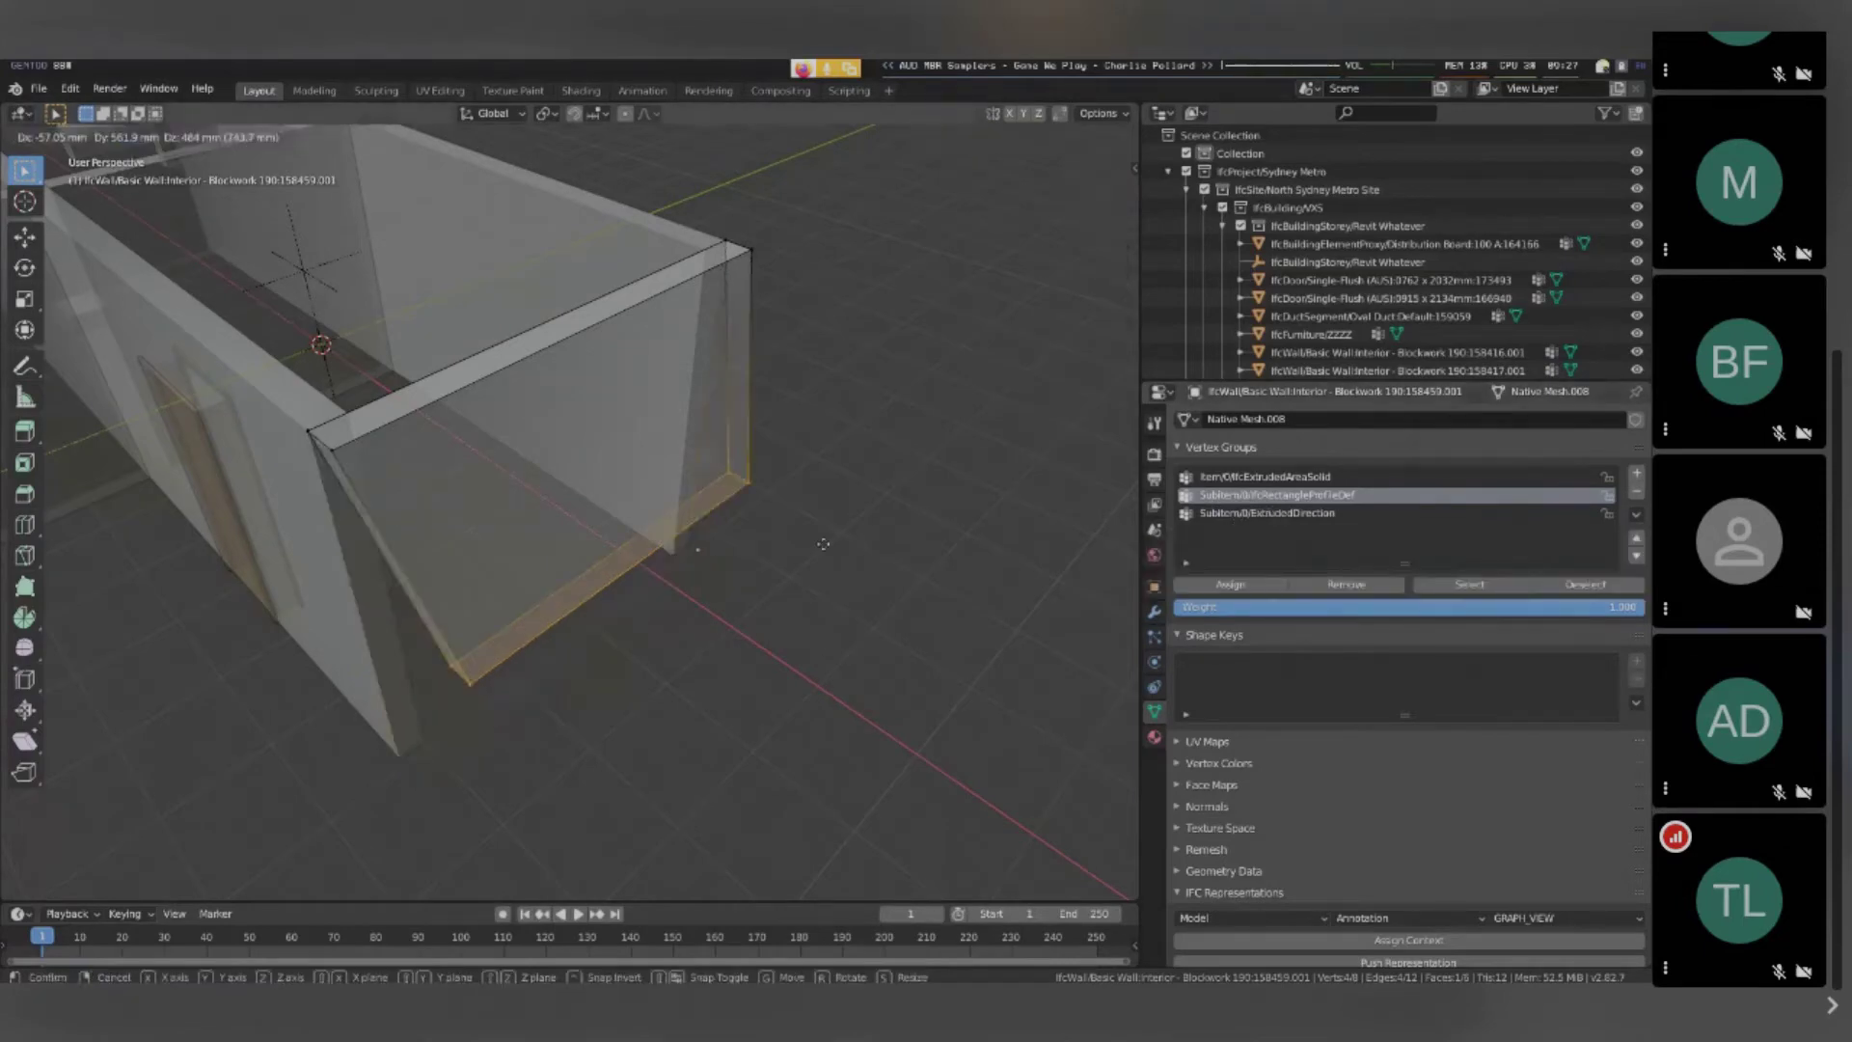
left_click(785, 666)
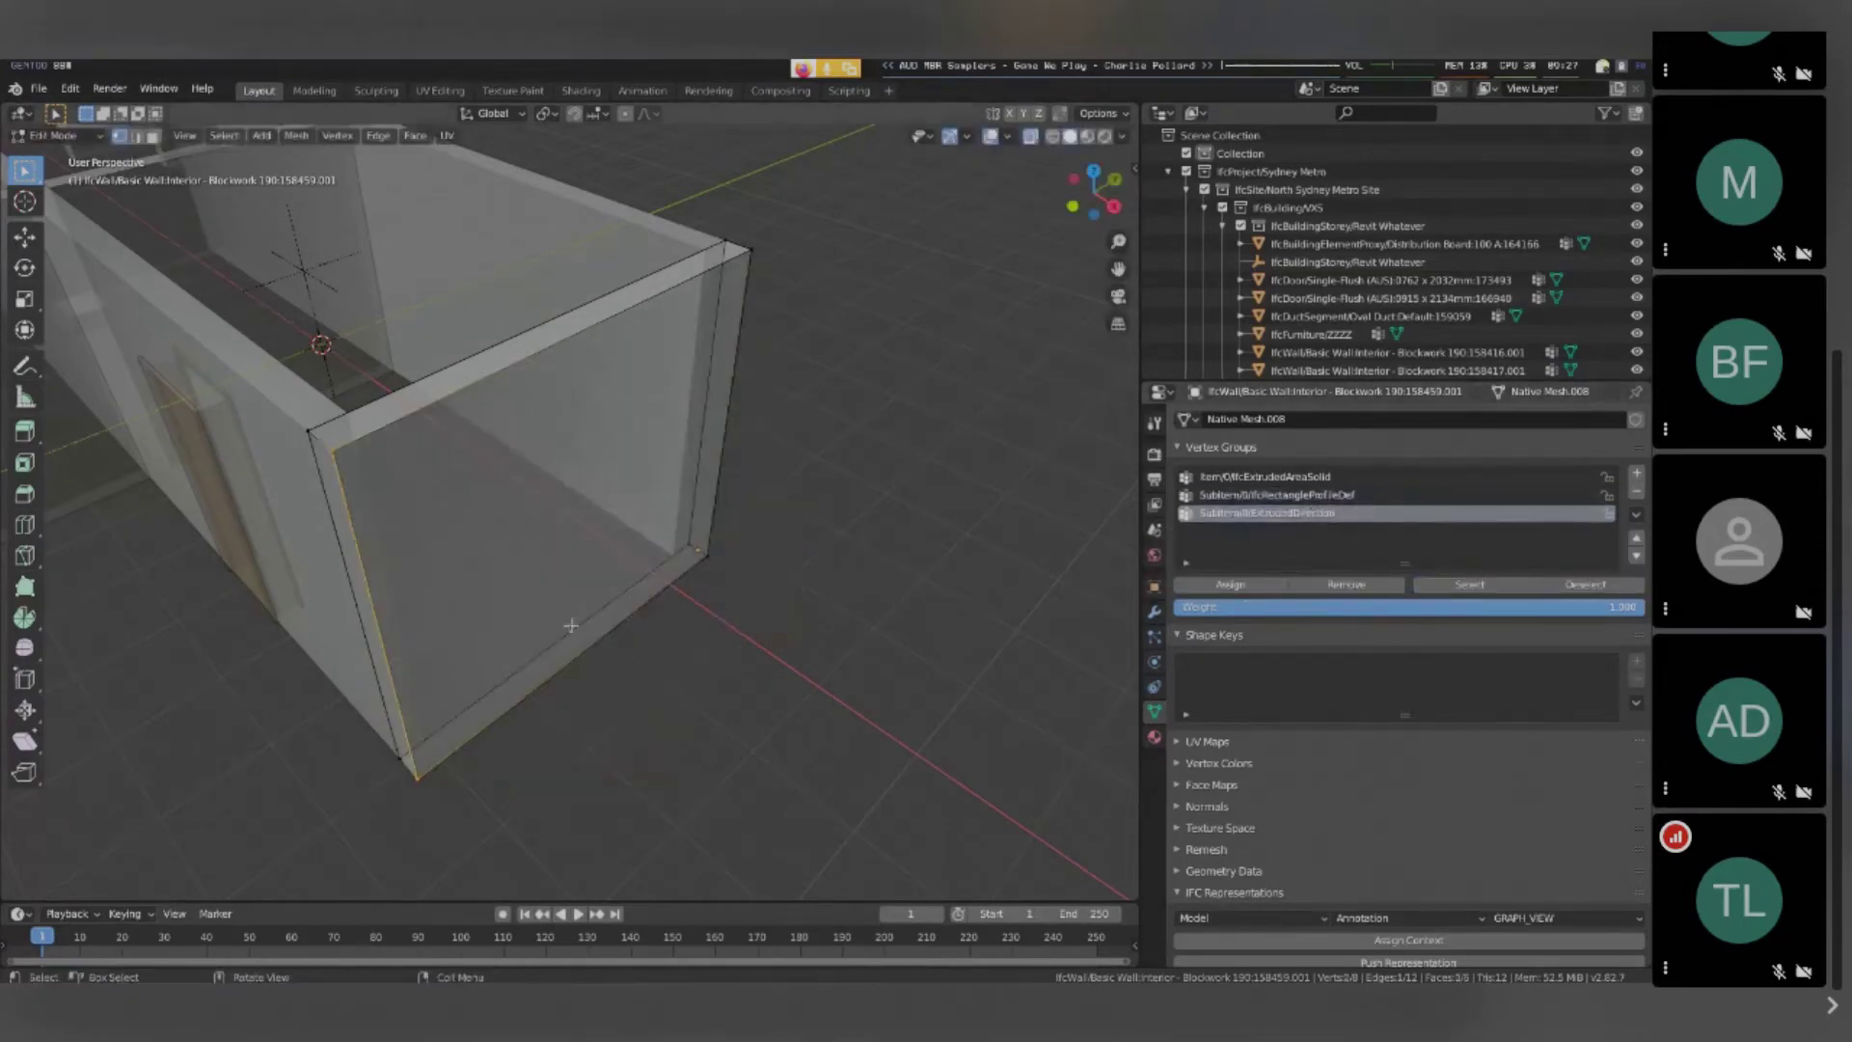
Try moving the vertical edge of the end wall that belongs to the ExtrudedDirection vertex group
mouse_move(570, 626)
middle_mouse_down()
mouse_move(541, 618)
mouse_move(578, 627)
middle_mouse_up()
key("g")
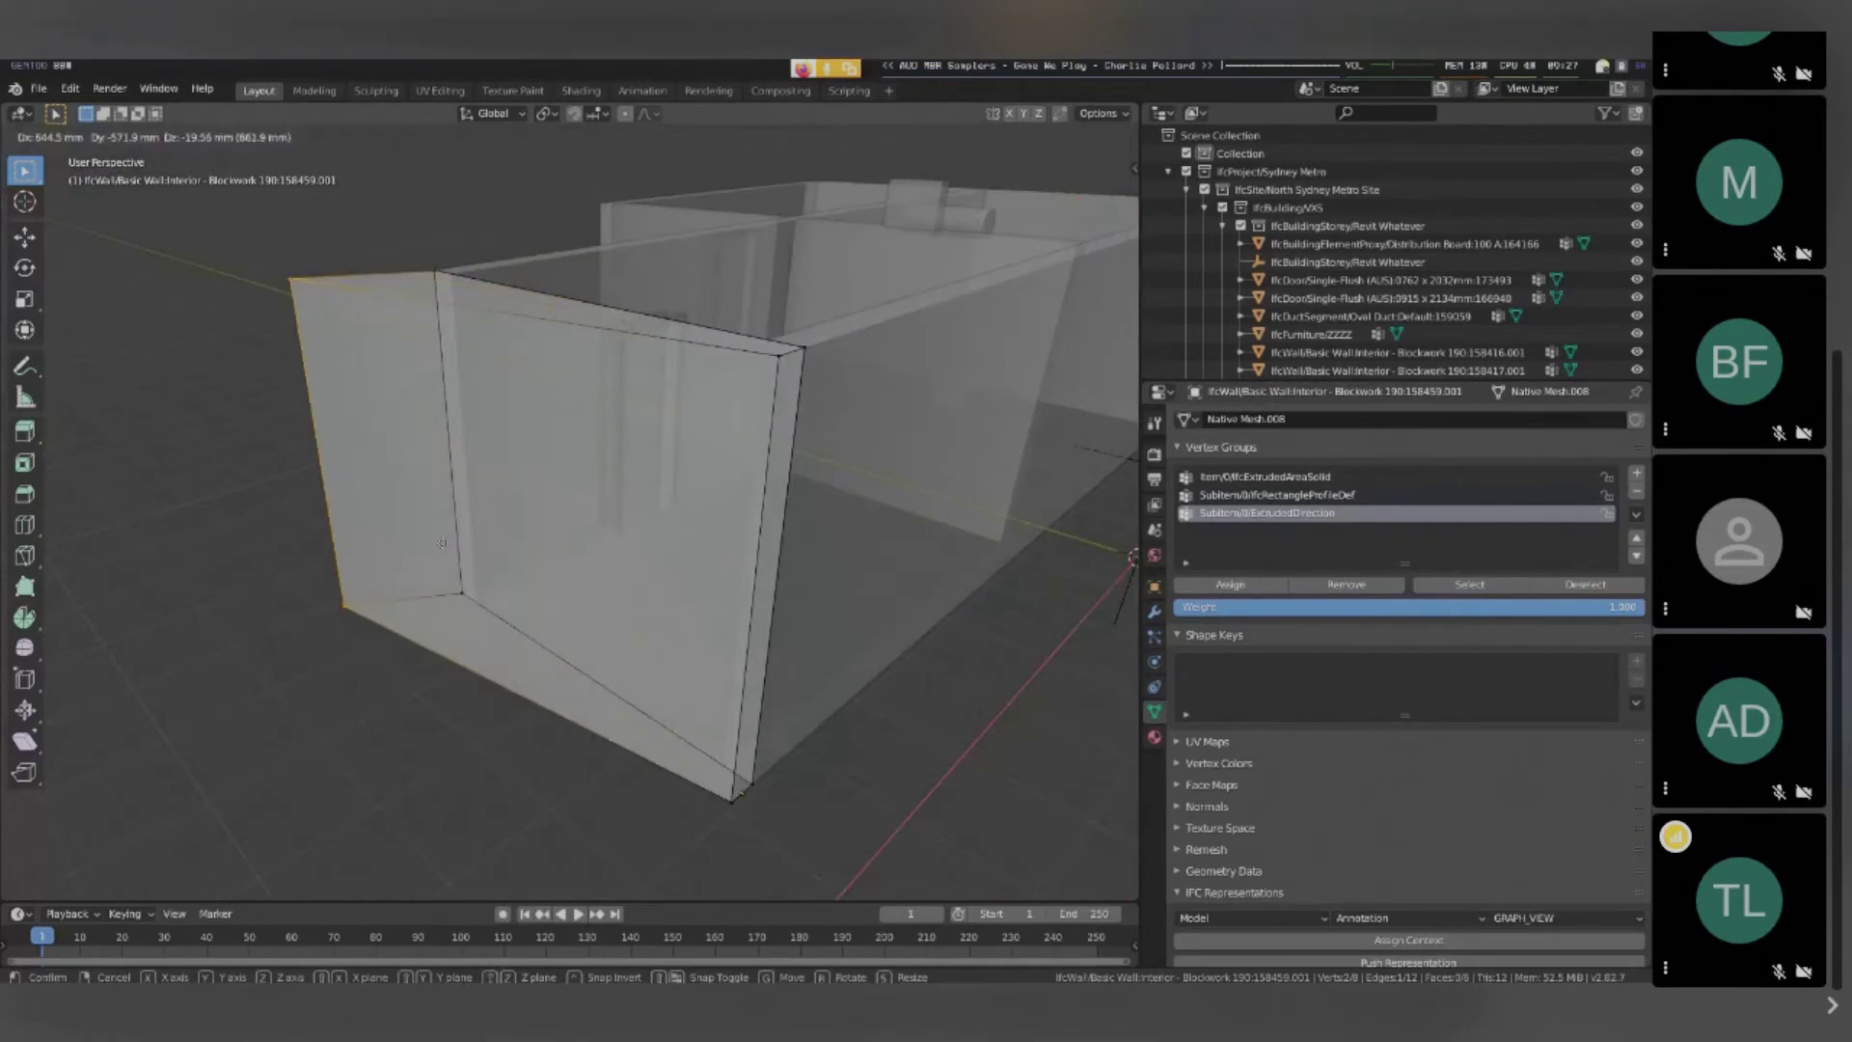
left_click(439, 613)
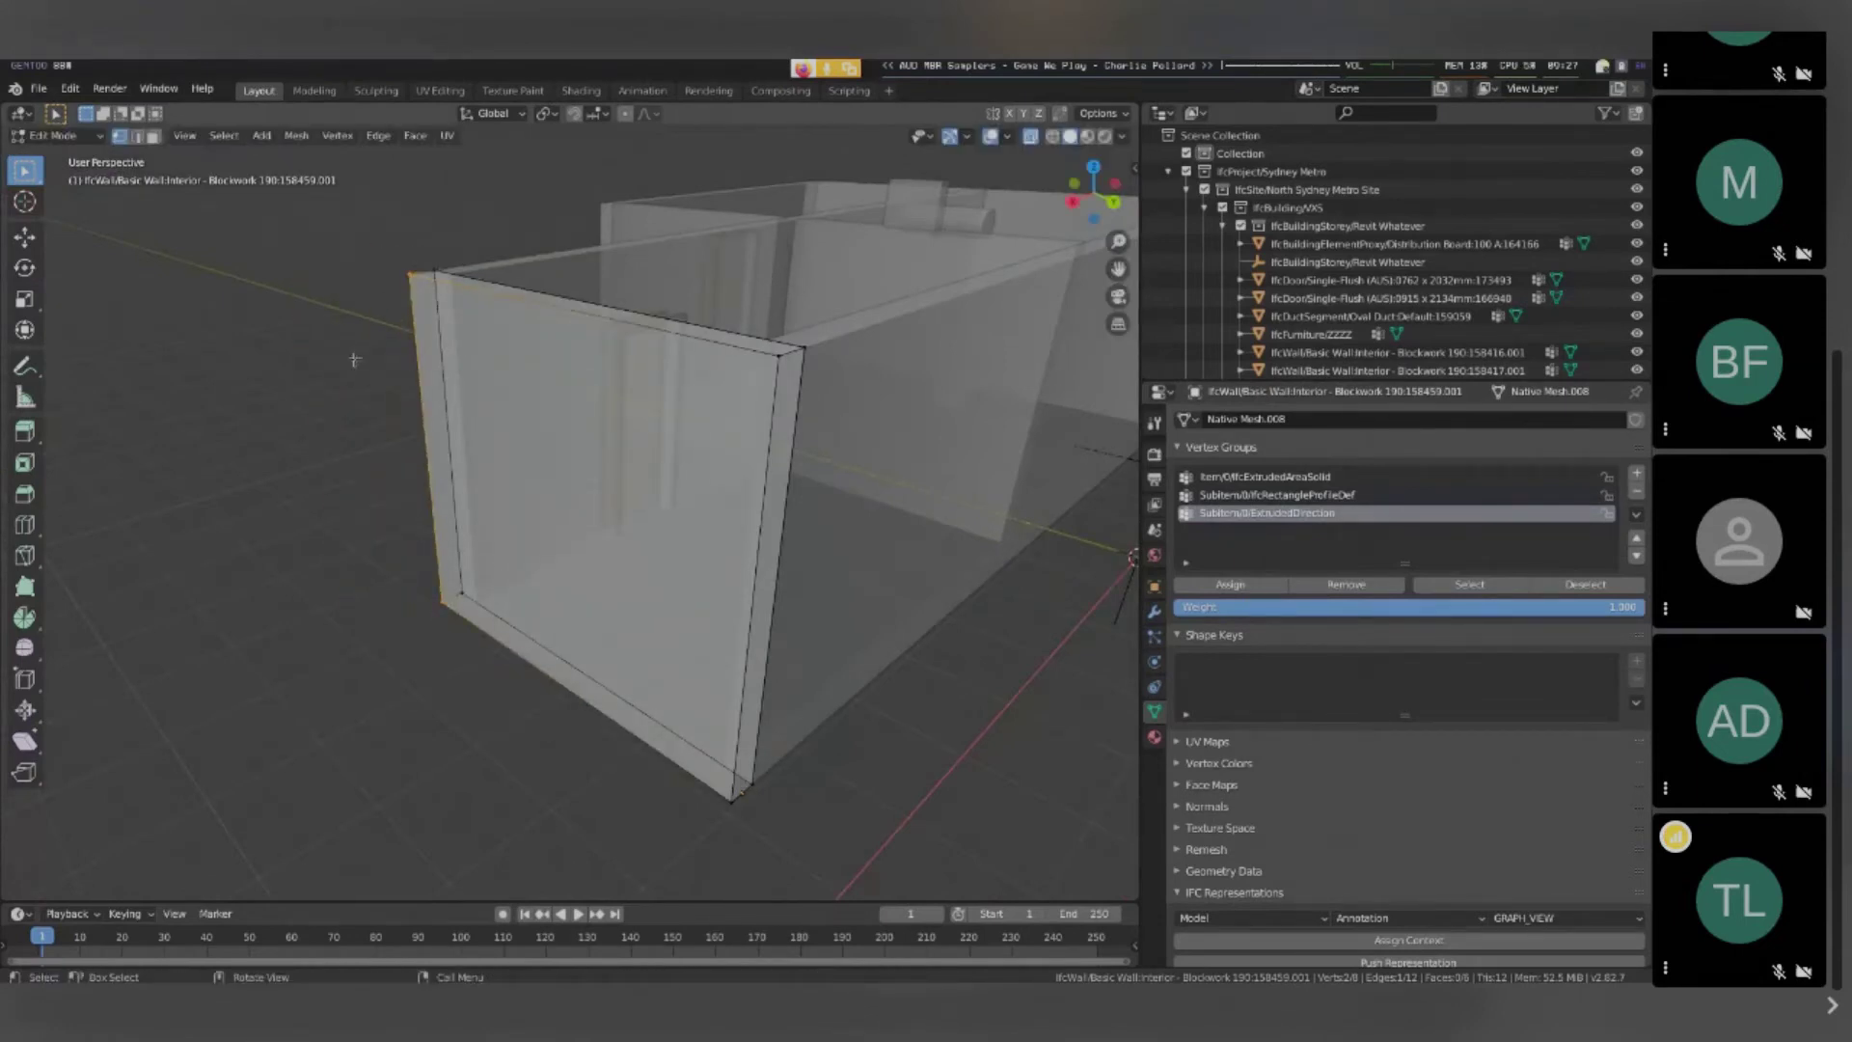
middle_click_drag(355, 360, 594, 417)
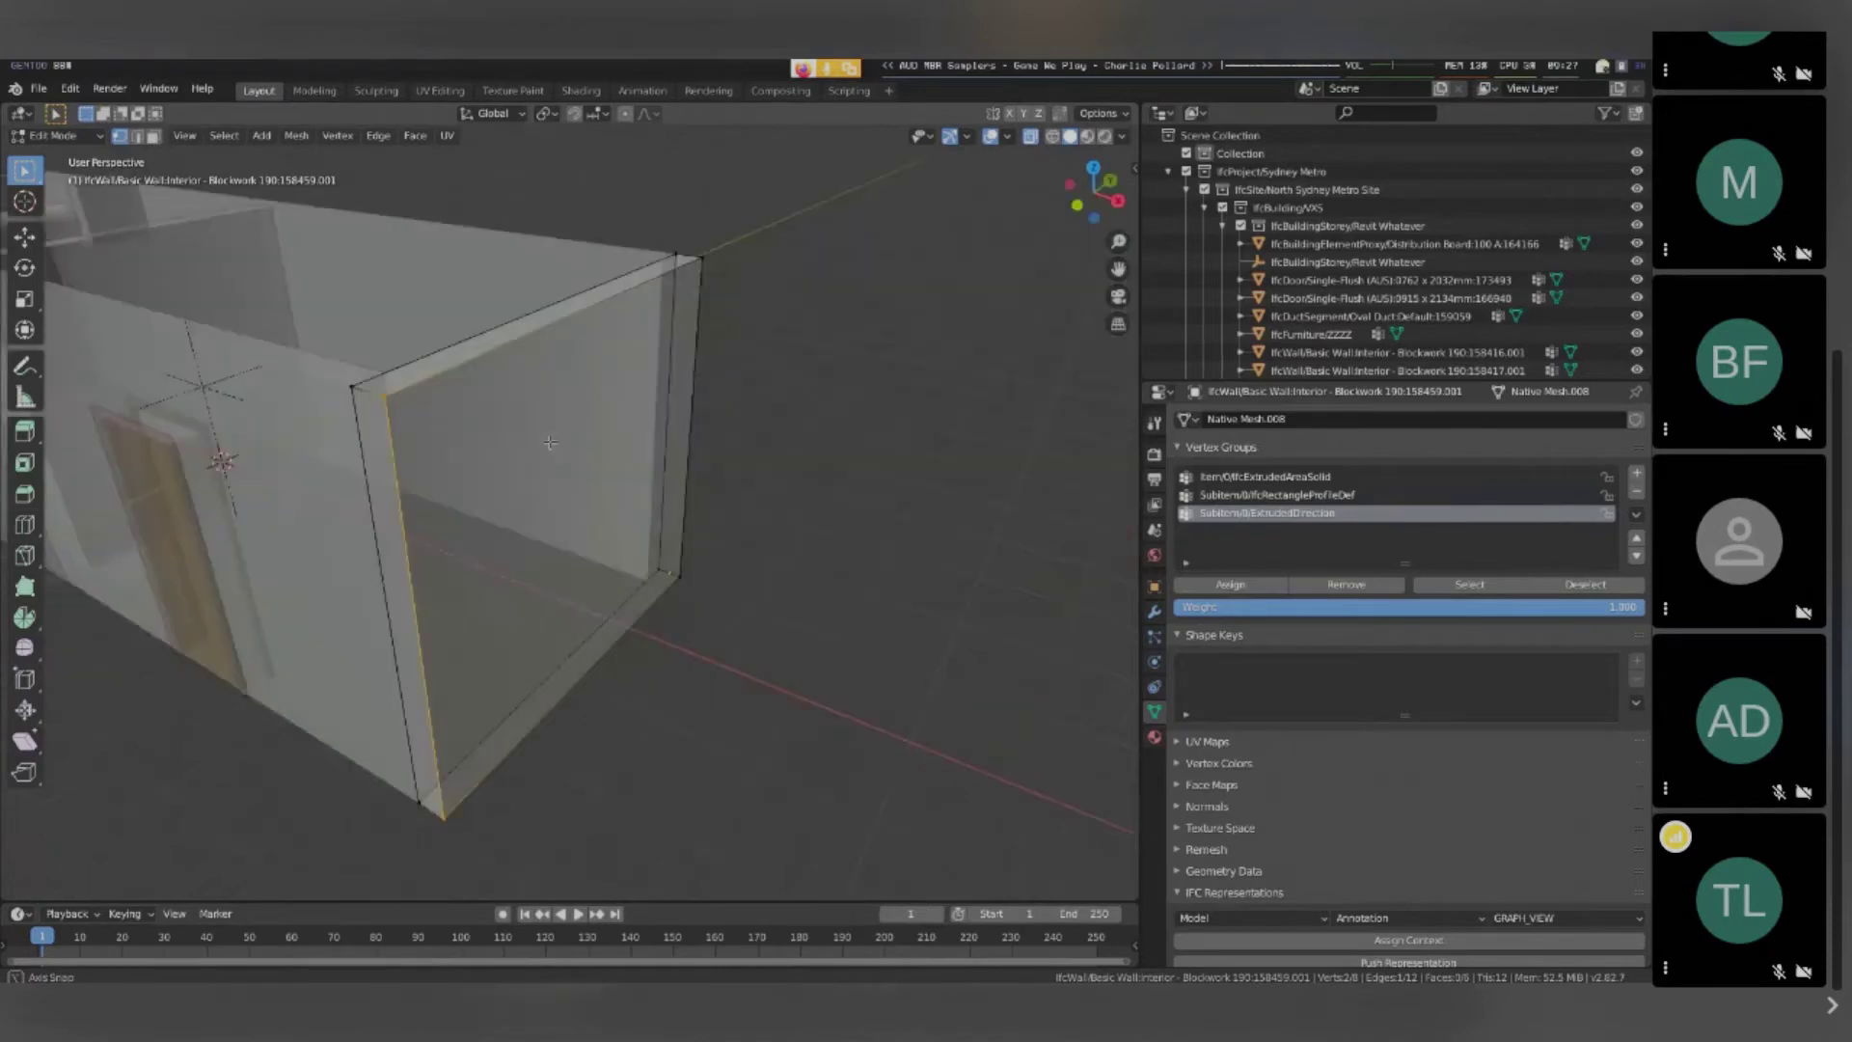
Leave mesh editing and examine the end wall's IFC Representations settings, including geometry type and Is Native
key("Tab")
scroll(673, 496, "down", 3)
middle_click_drag(674, 496, 613, 523)
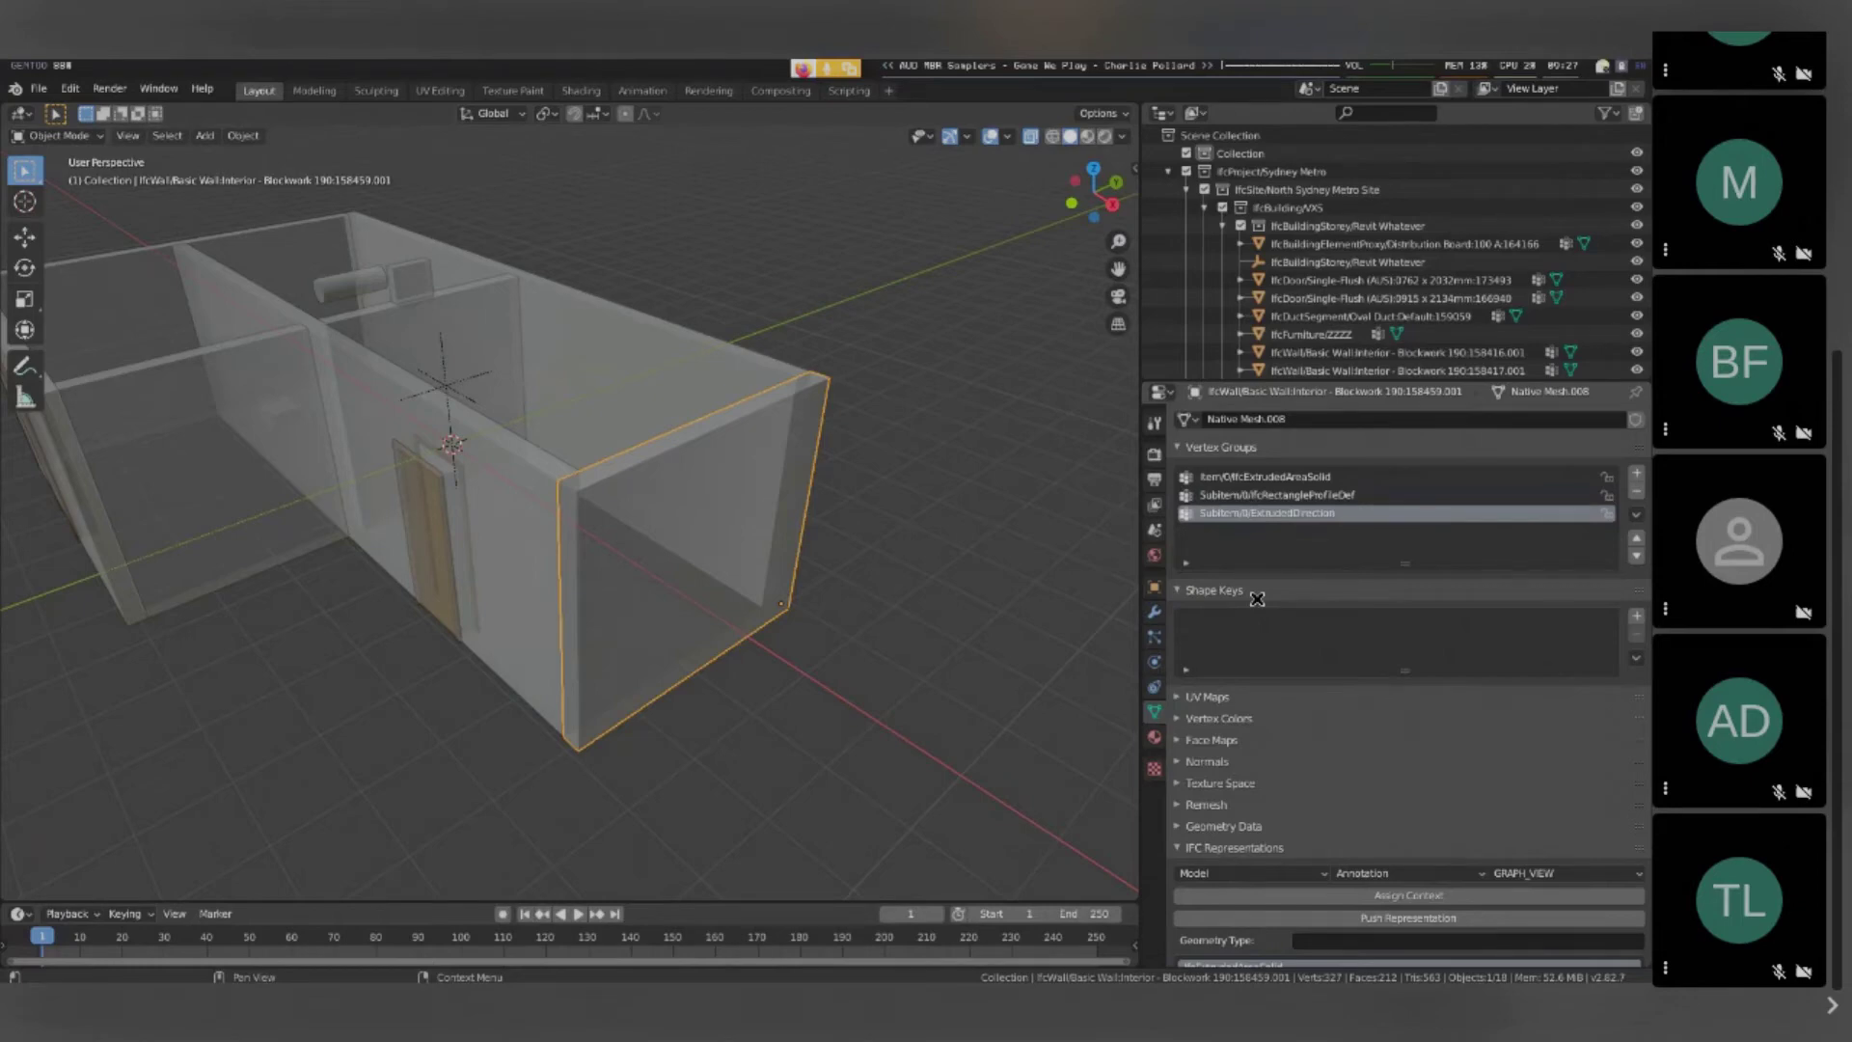
scroll(1279, 683, "down", 7)
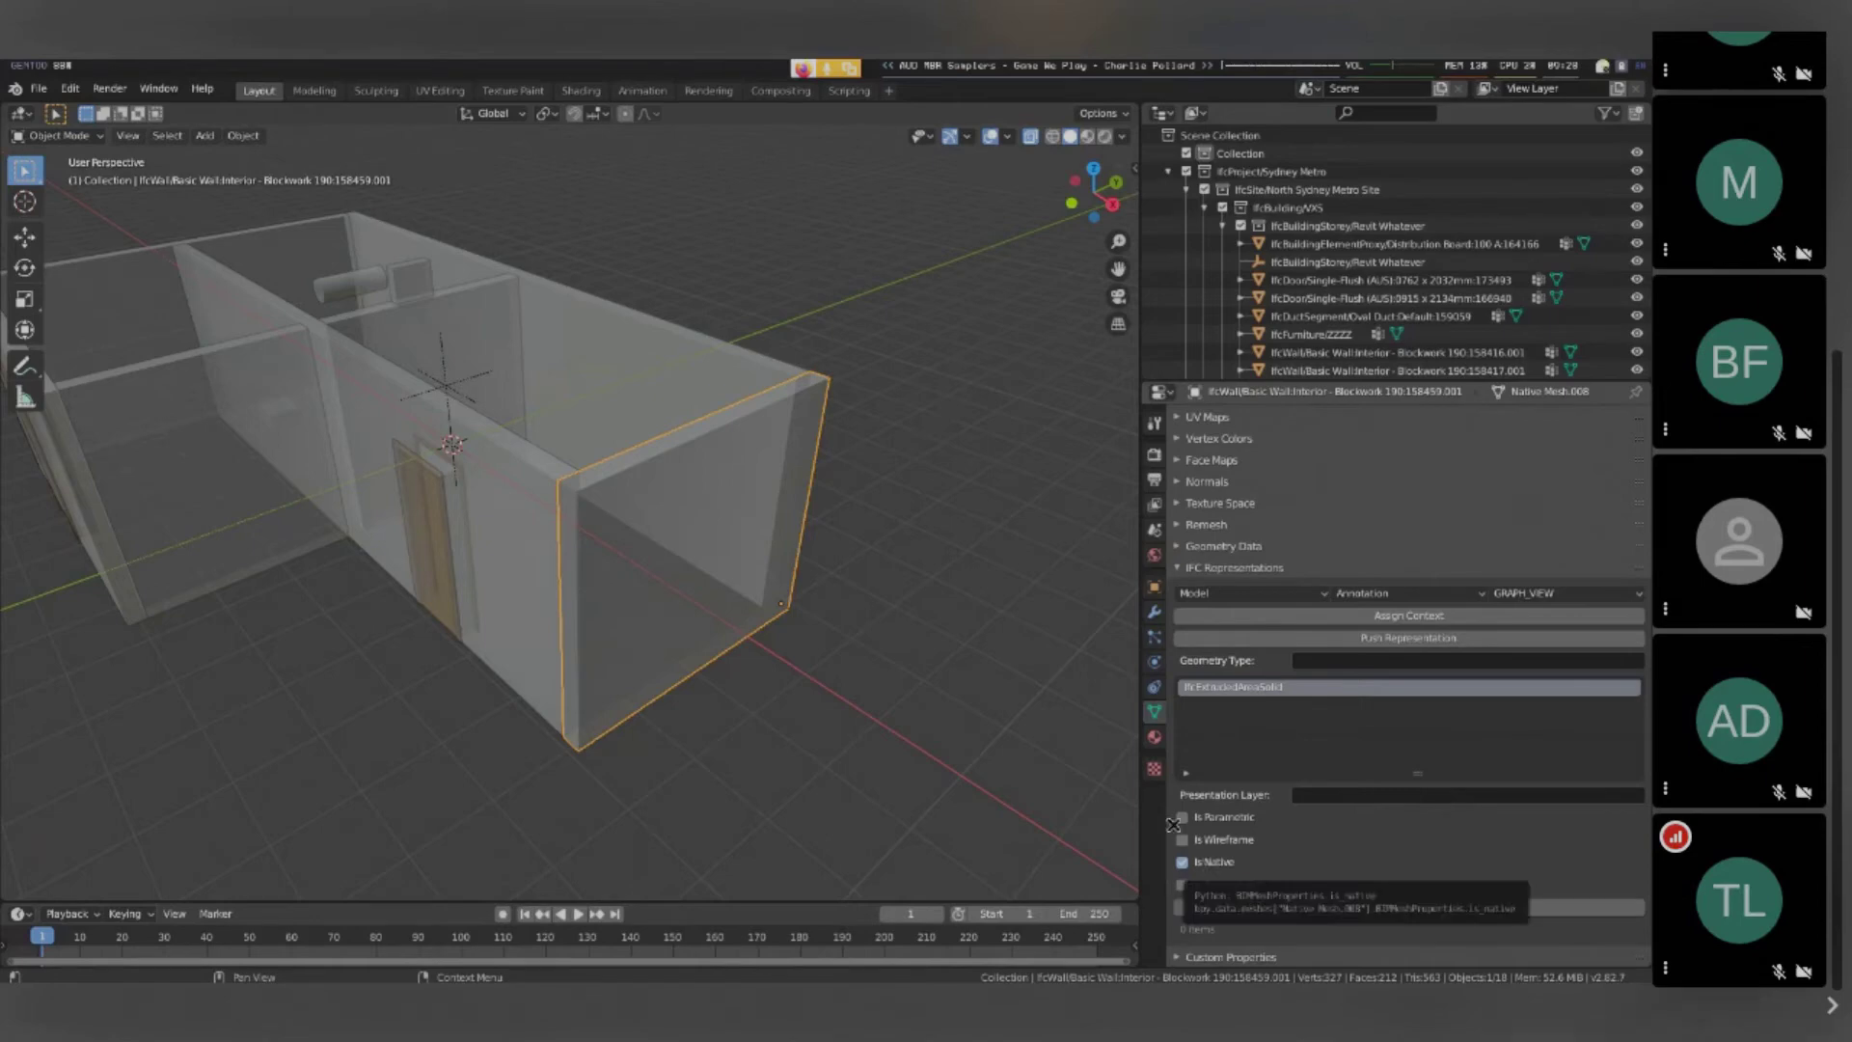
Select all objects in the model and try to export them as the IFC file test.ifc
left_click(39, 88)
mouse_move(98, 350)
key("a")
left_click(39, 87)
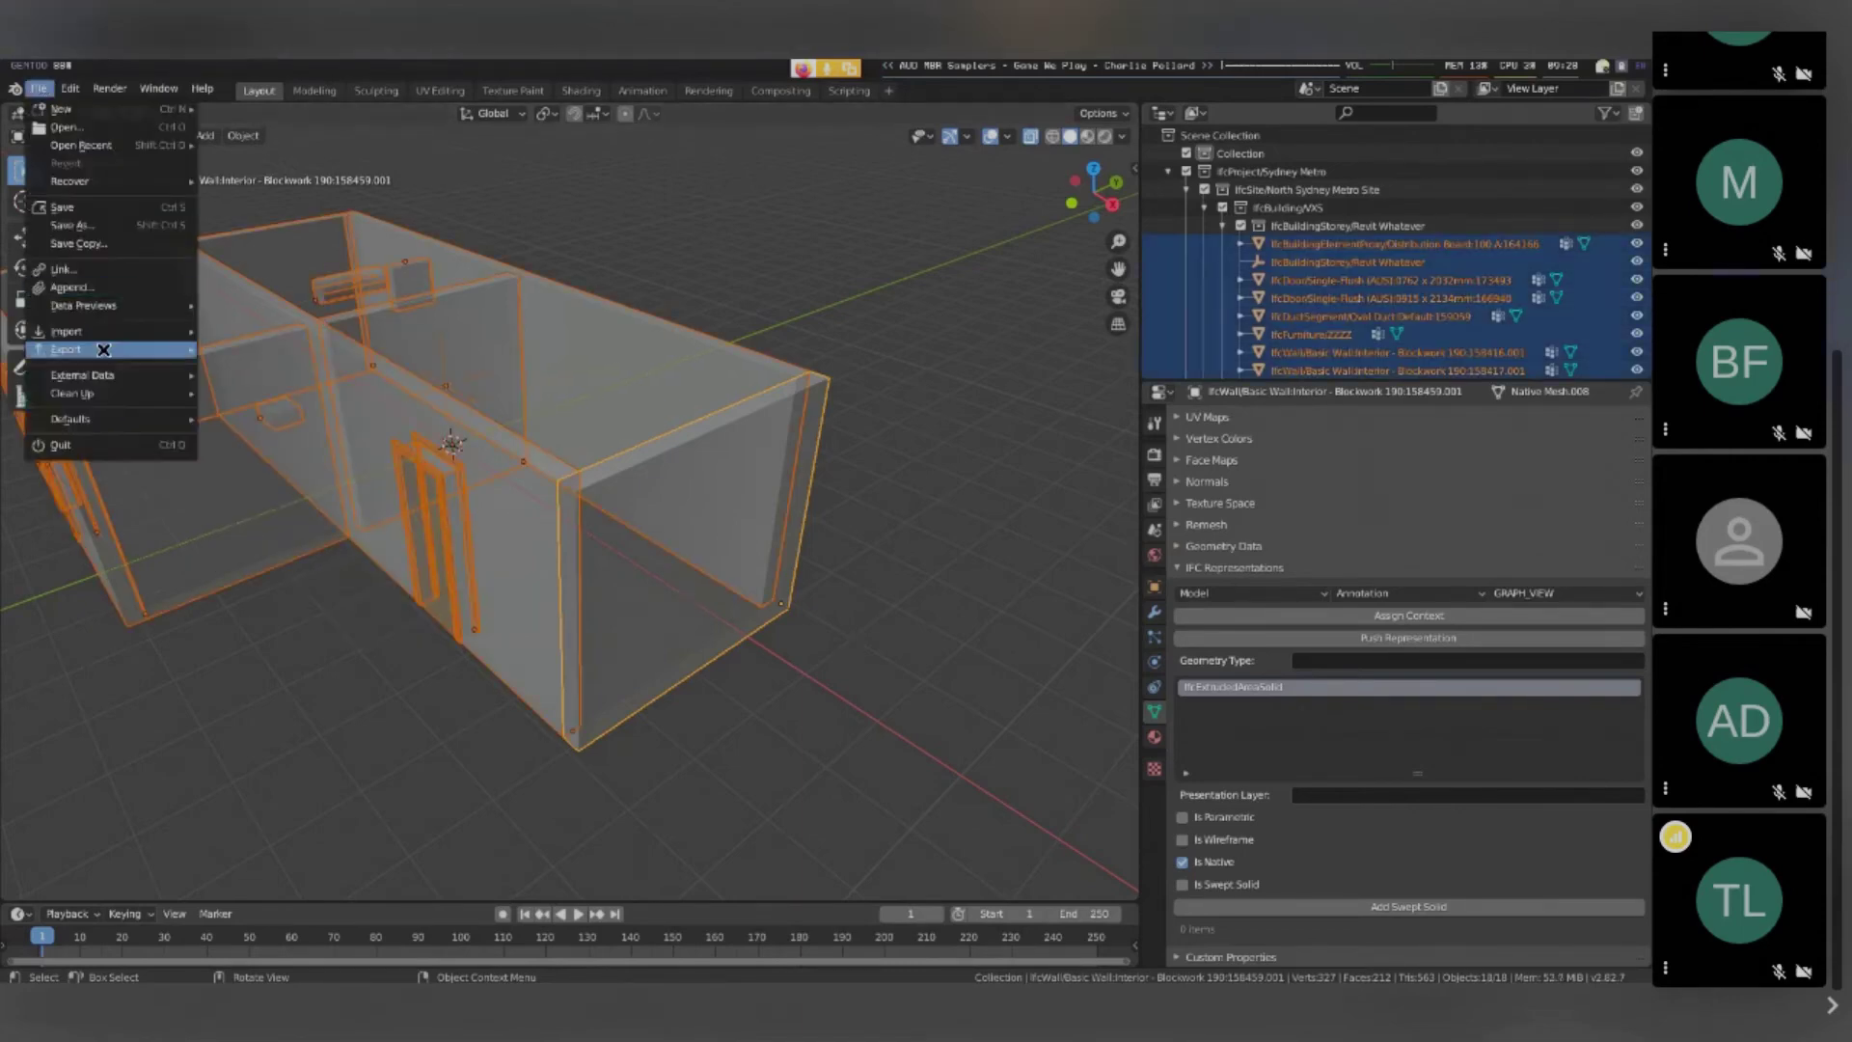
left_click(337, 565)
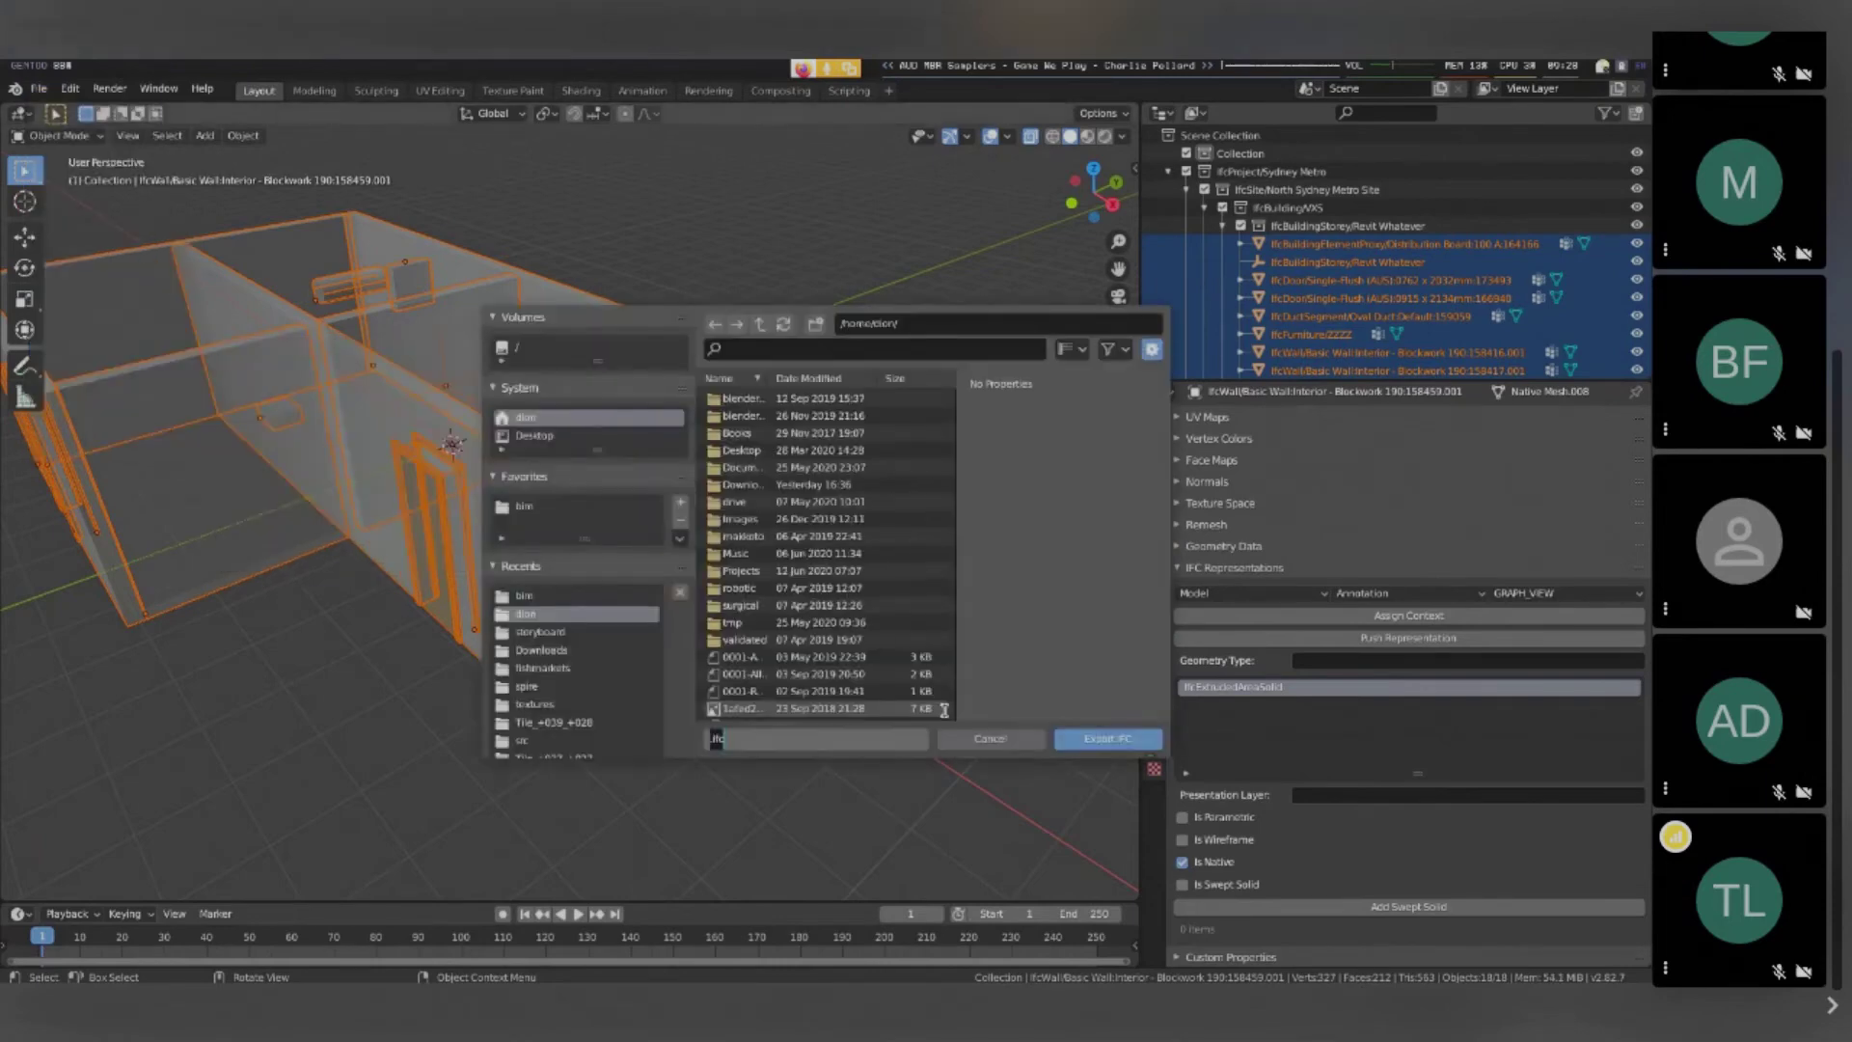
key("Return")
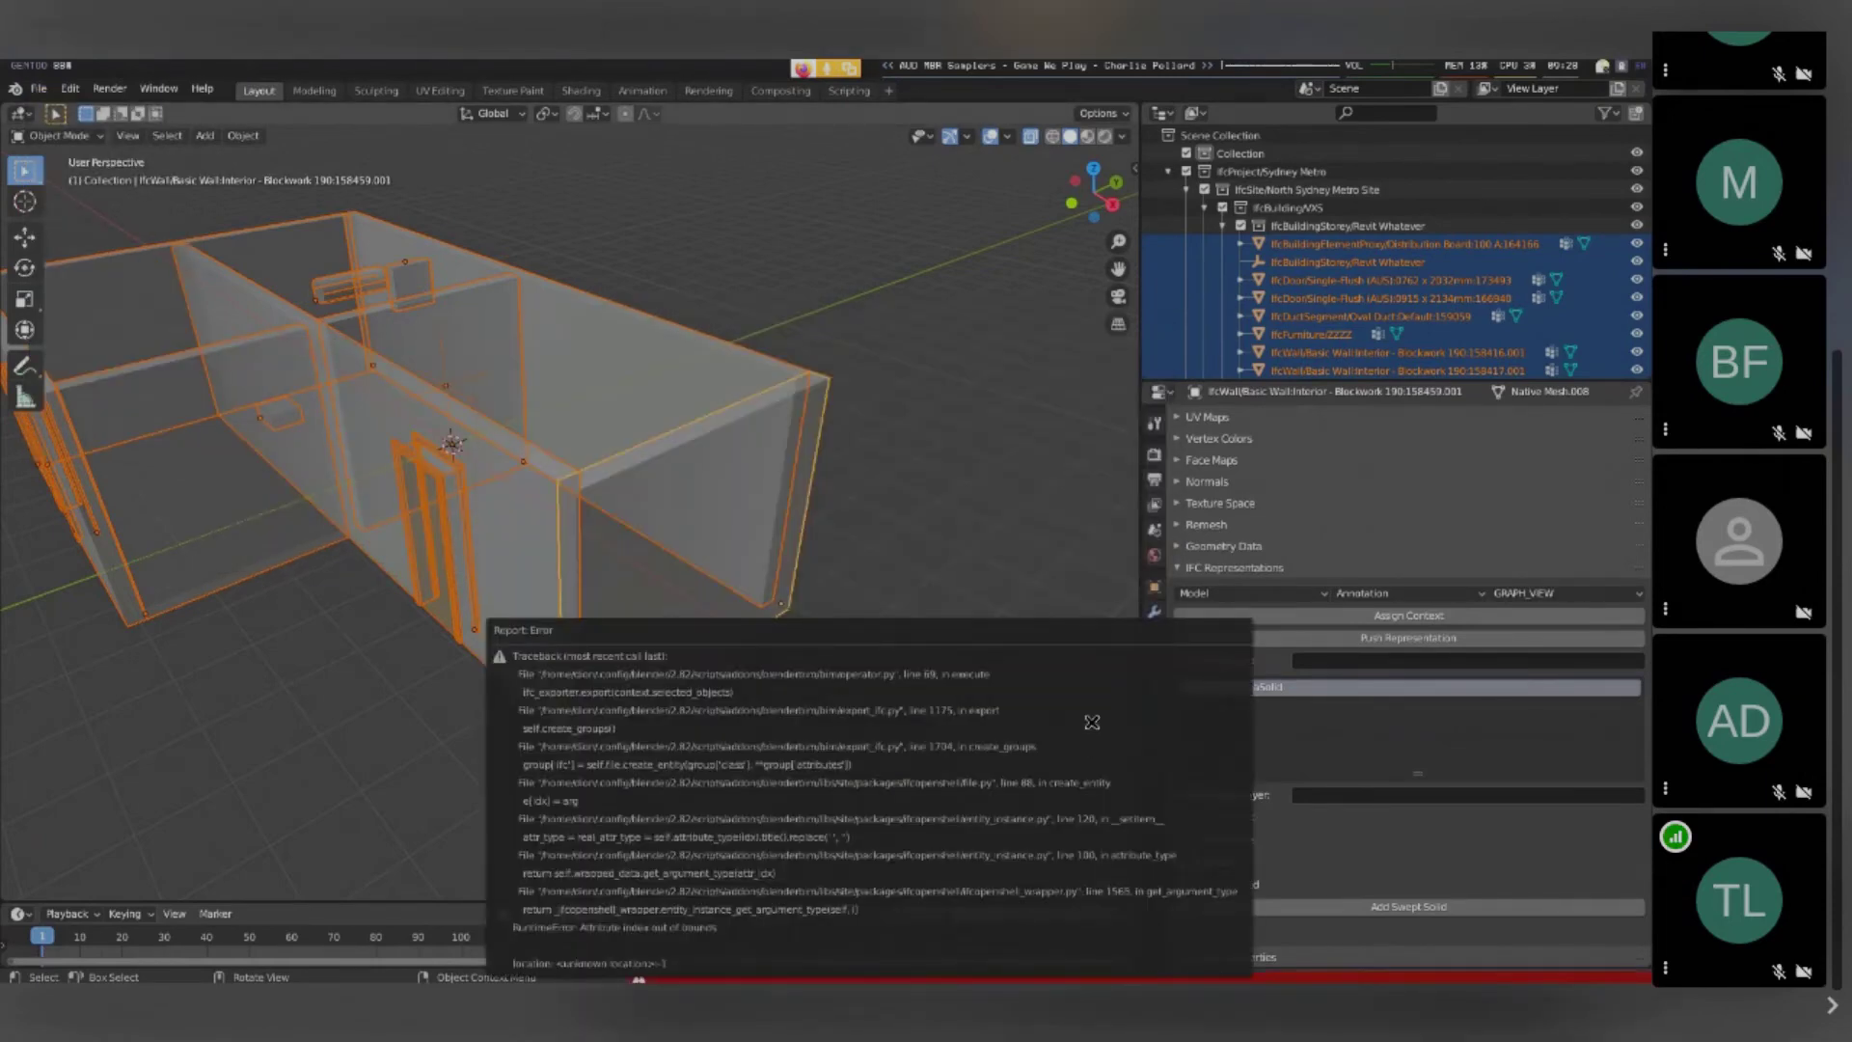
left_click(906, 447)
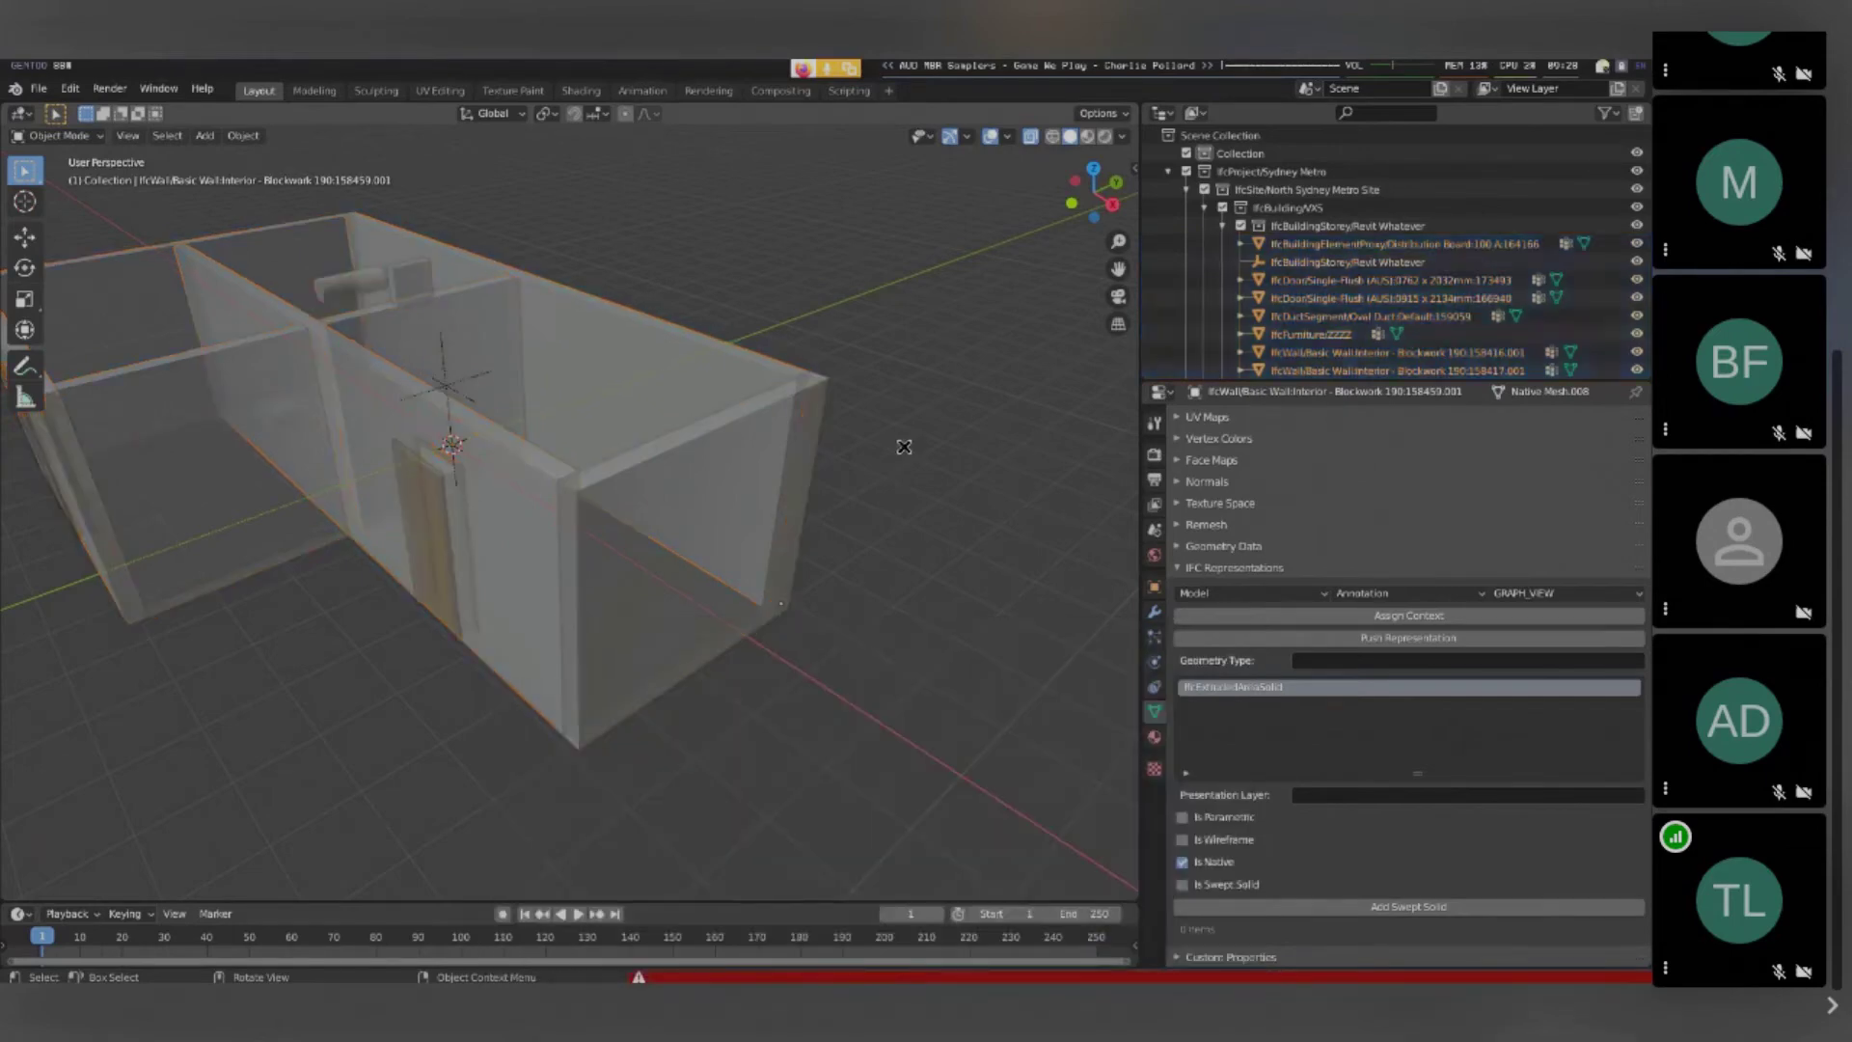
Select only the end wall and export it to the IFC file test.ifc
left_click(720, 512)
left_click(714, 486)
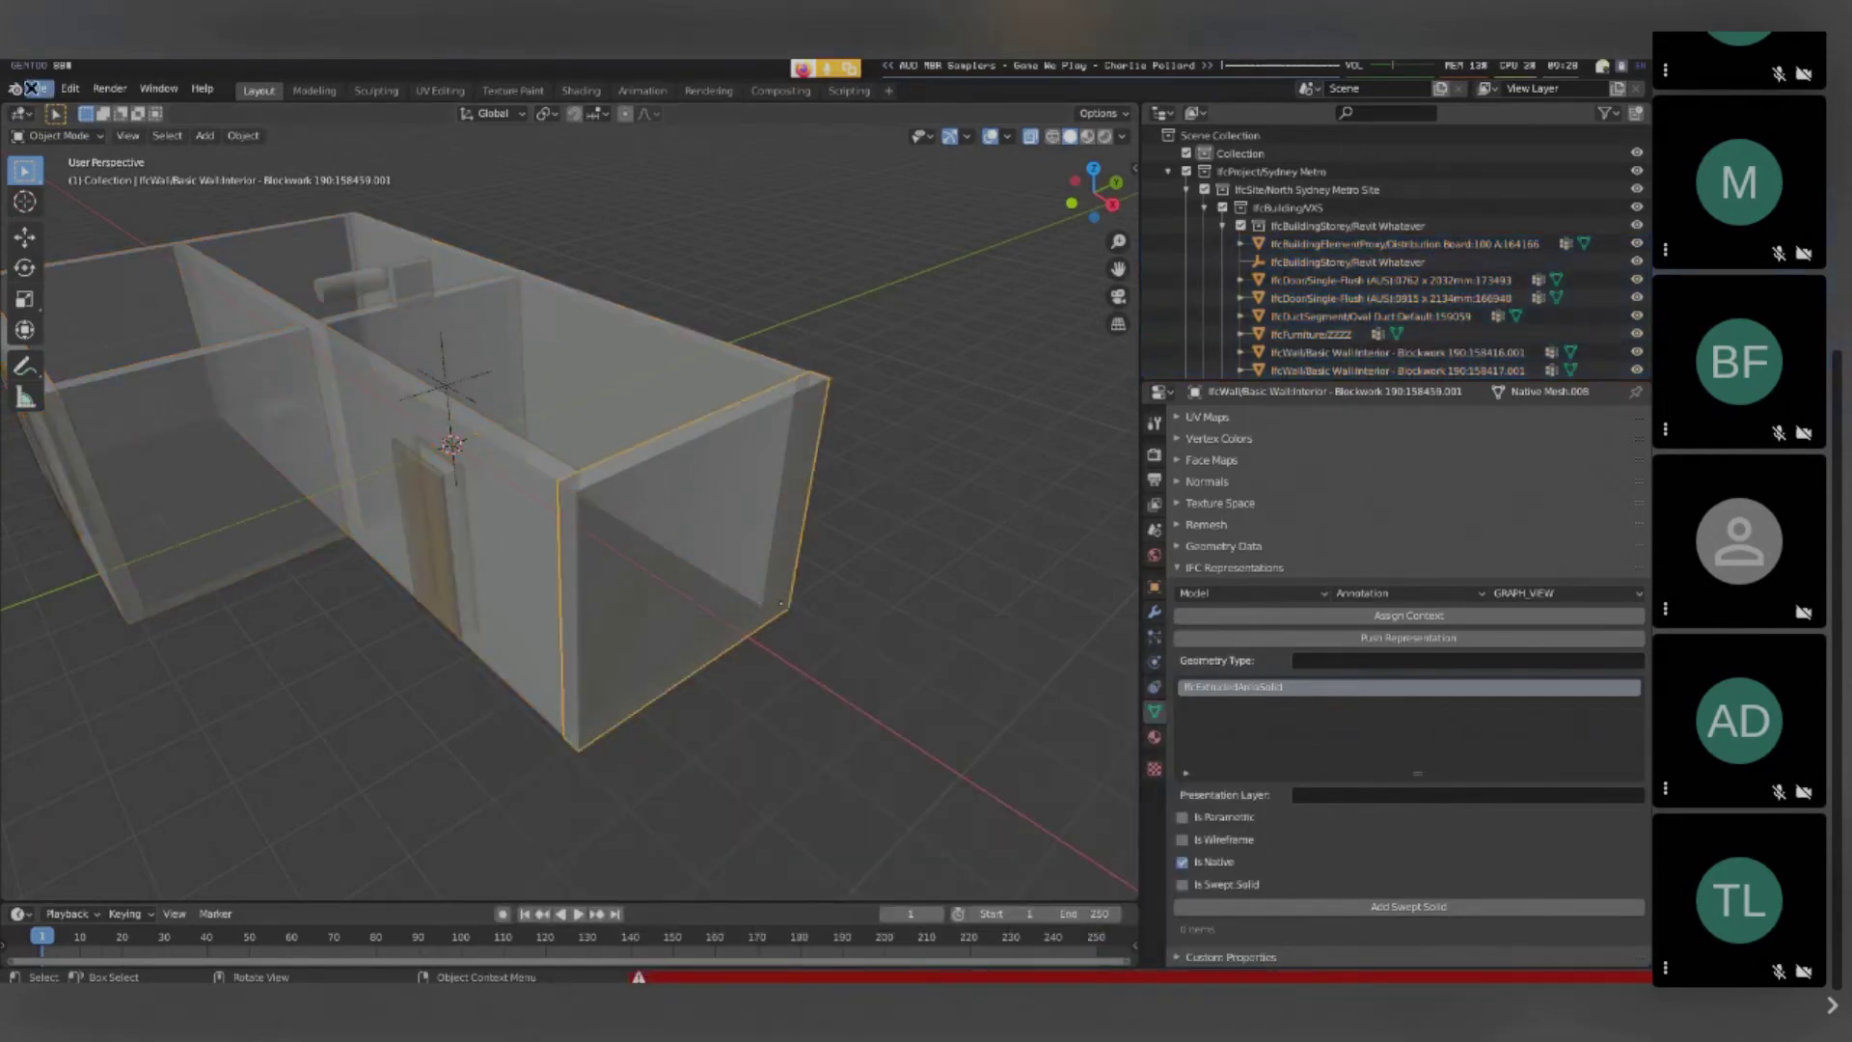
left_click(38, 88)
mouse_move(145, 349)
left_click(328, 566)
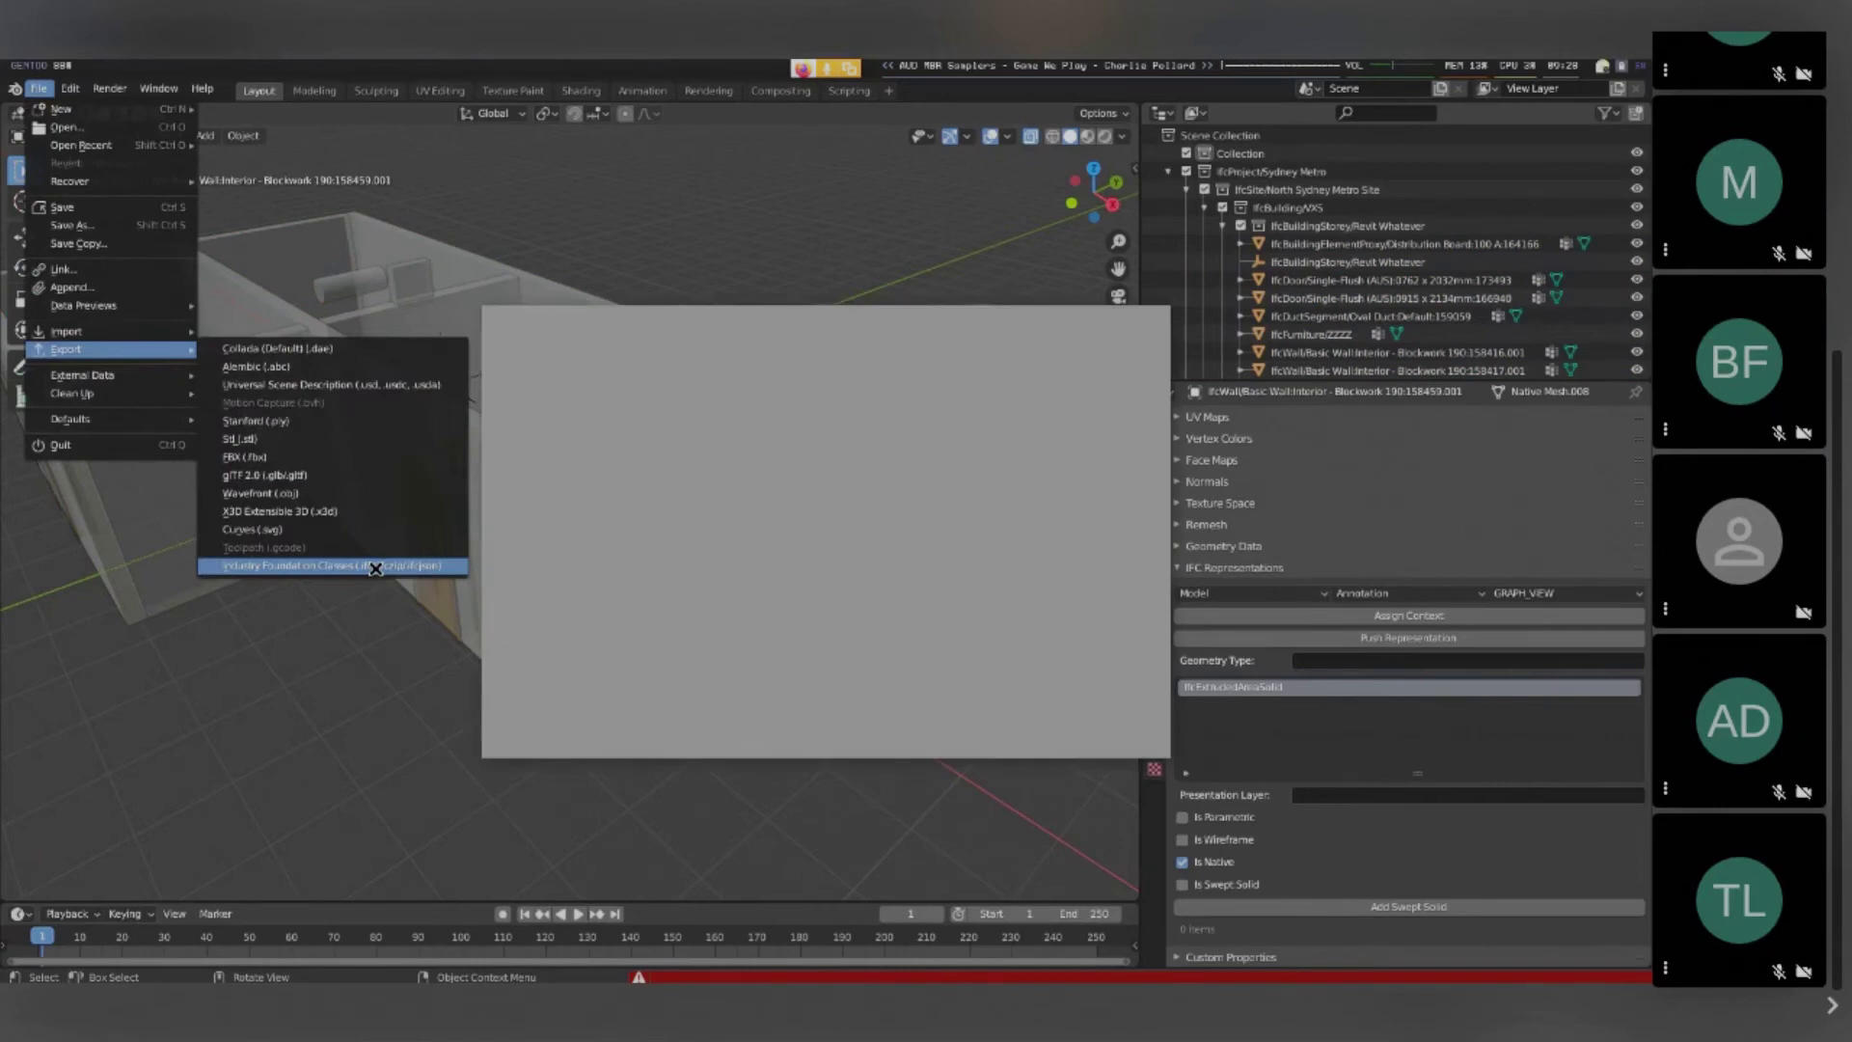
left_click(1143, 740)
Start a new empty scene without saving the current one
left_click(37, 88)
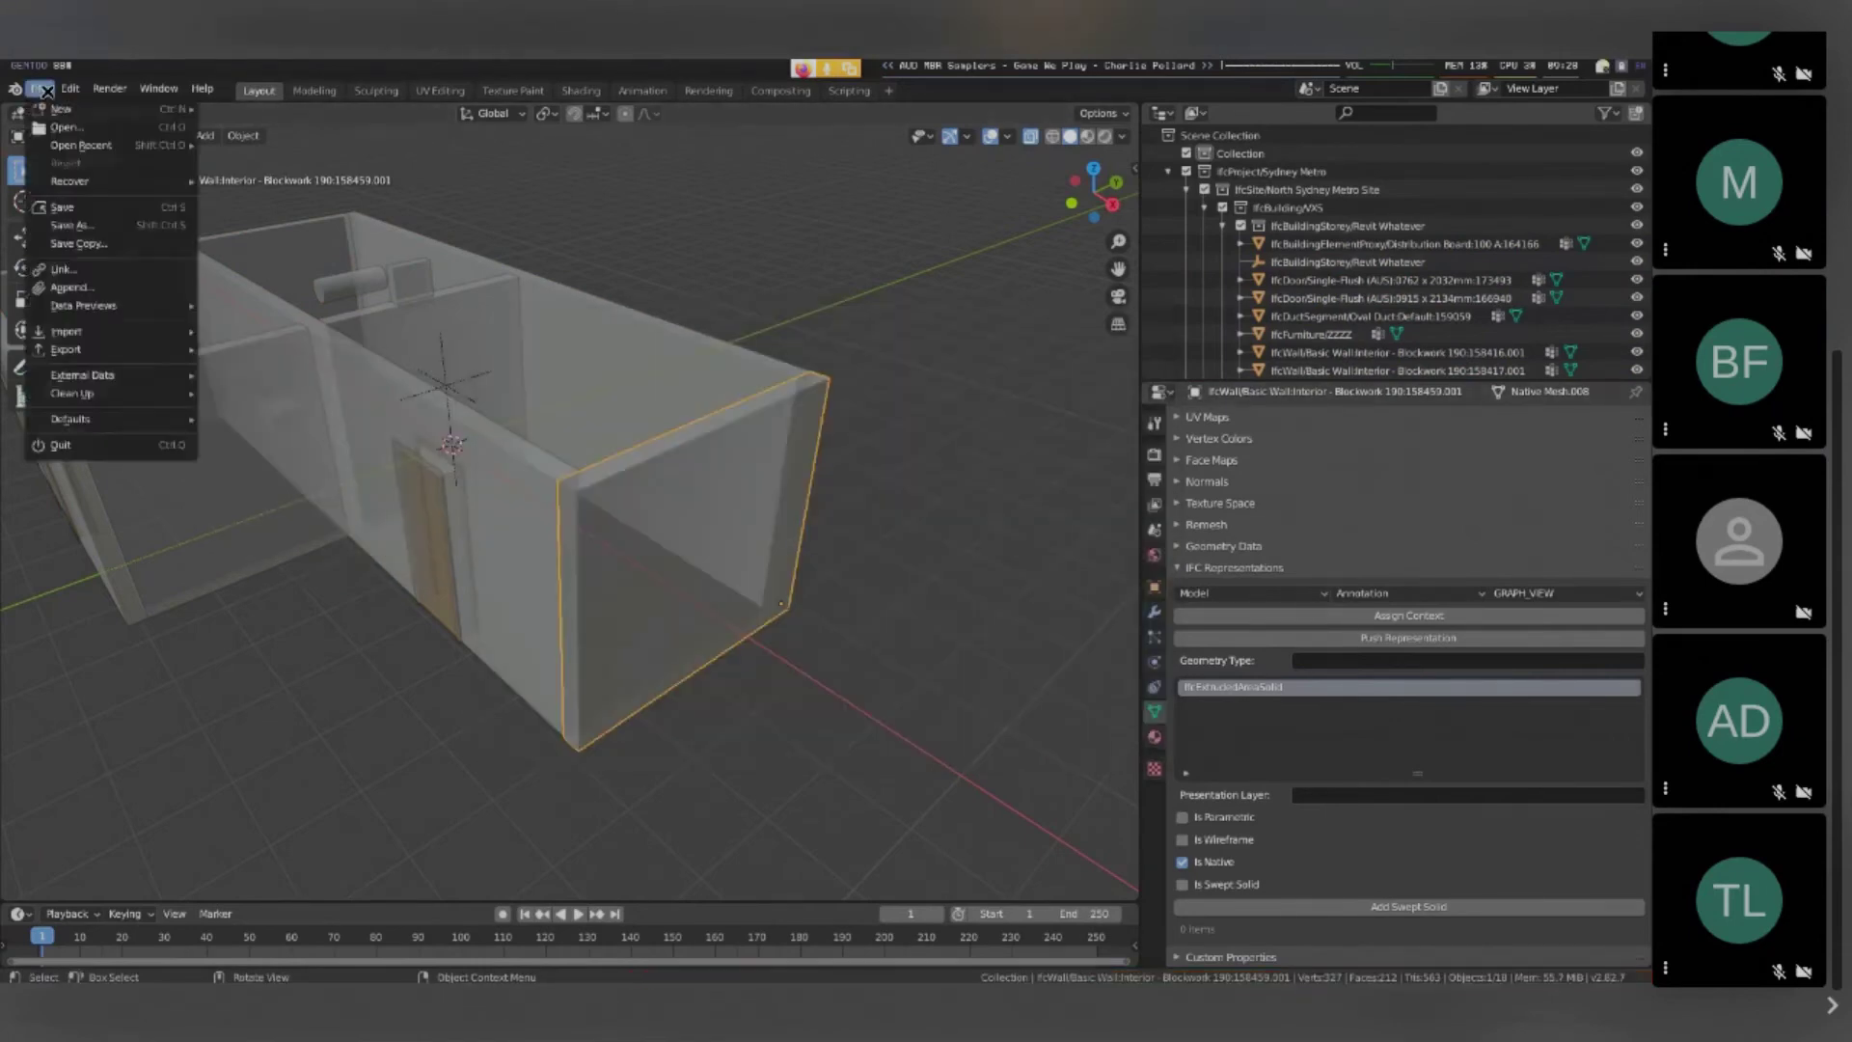
mouse_move(58, 108)
left_click(278, 143)
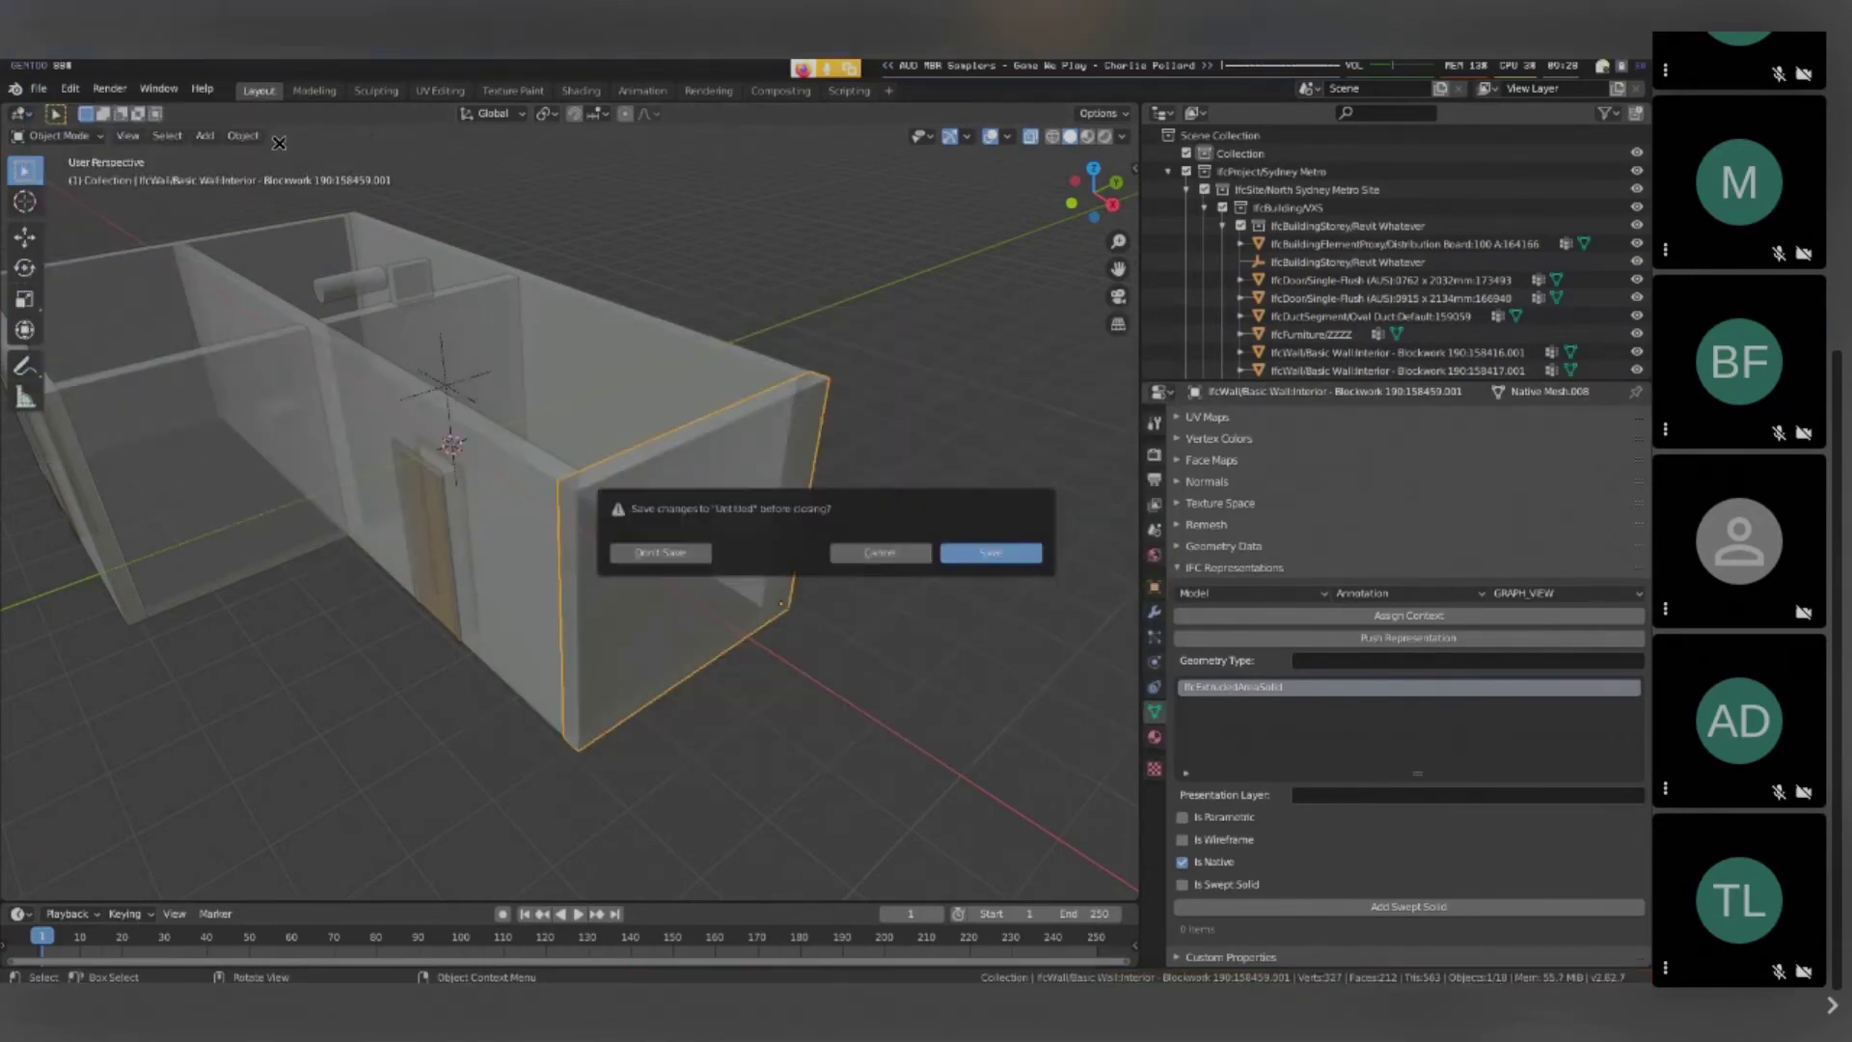
left_click(663, 555)
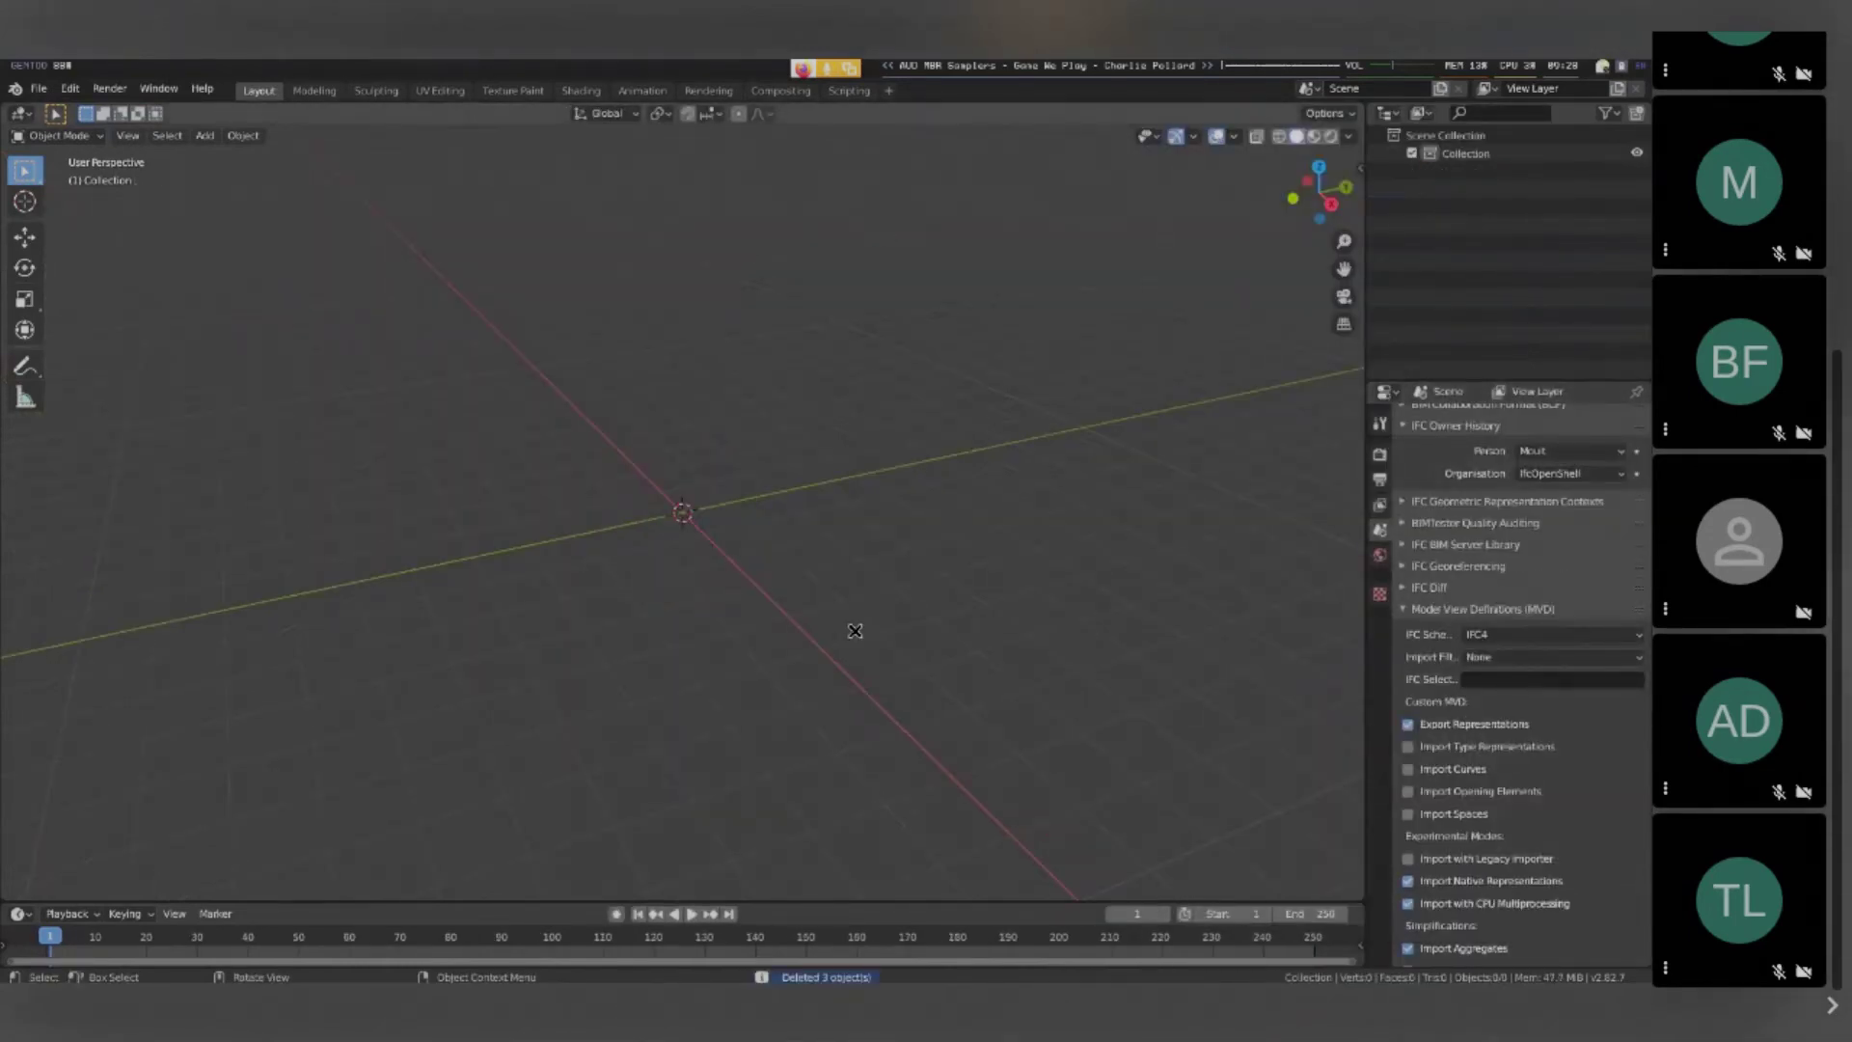
Filter the IFC files for "test" and import test.ifc into the empty scene
left_click(39, 88)
mouse_move(96, 322)
left_click(290, 528)
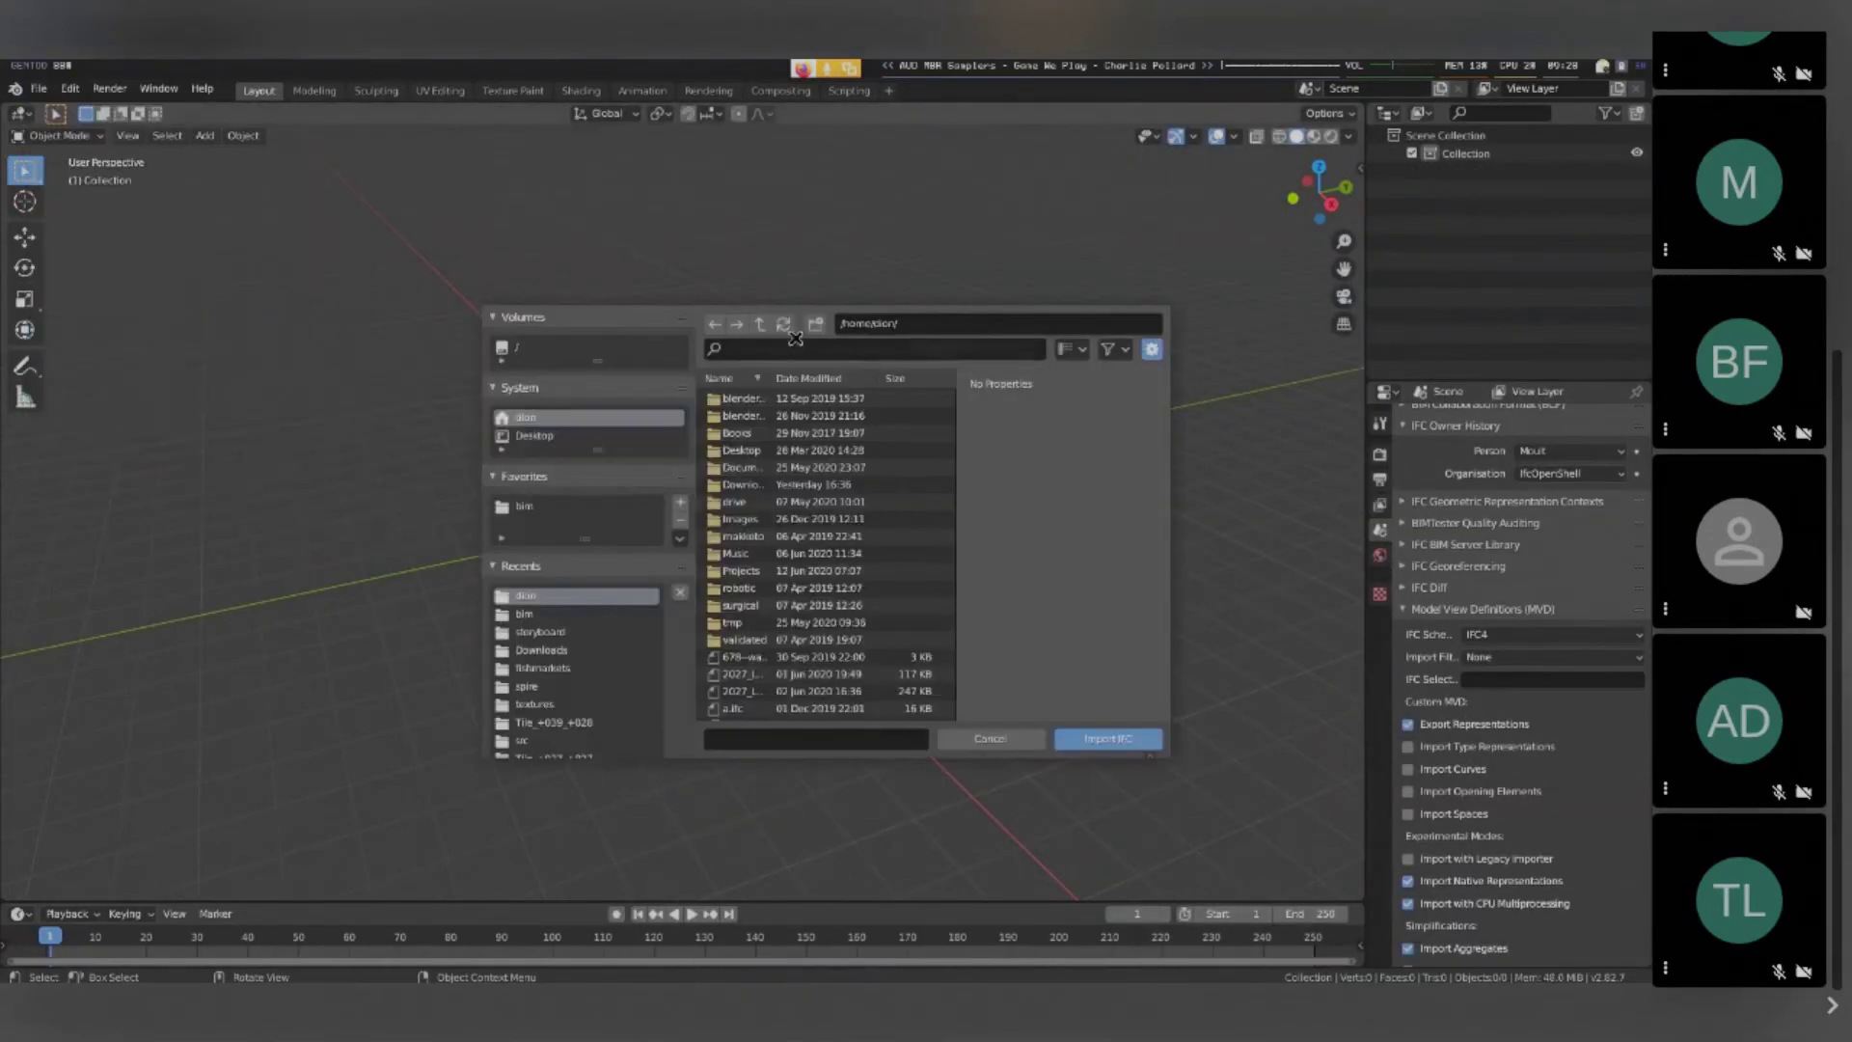
left_click(788, 347)
type("test")
key("Return")
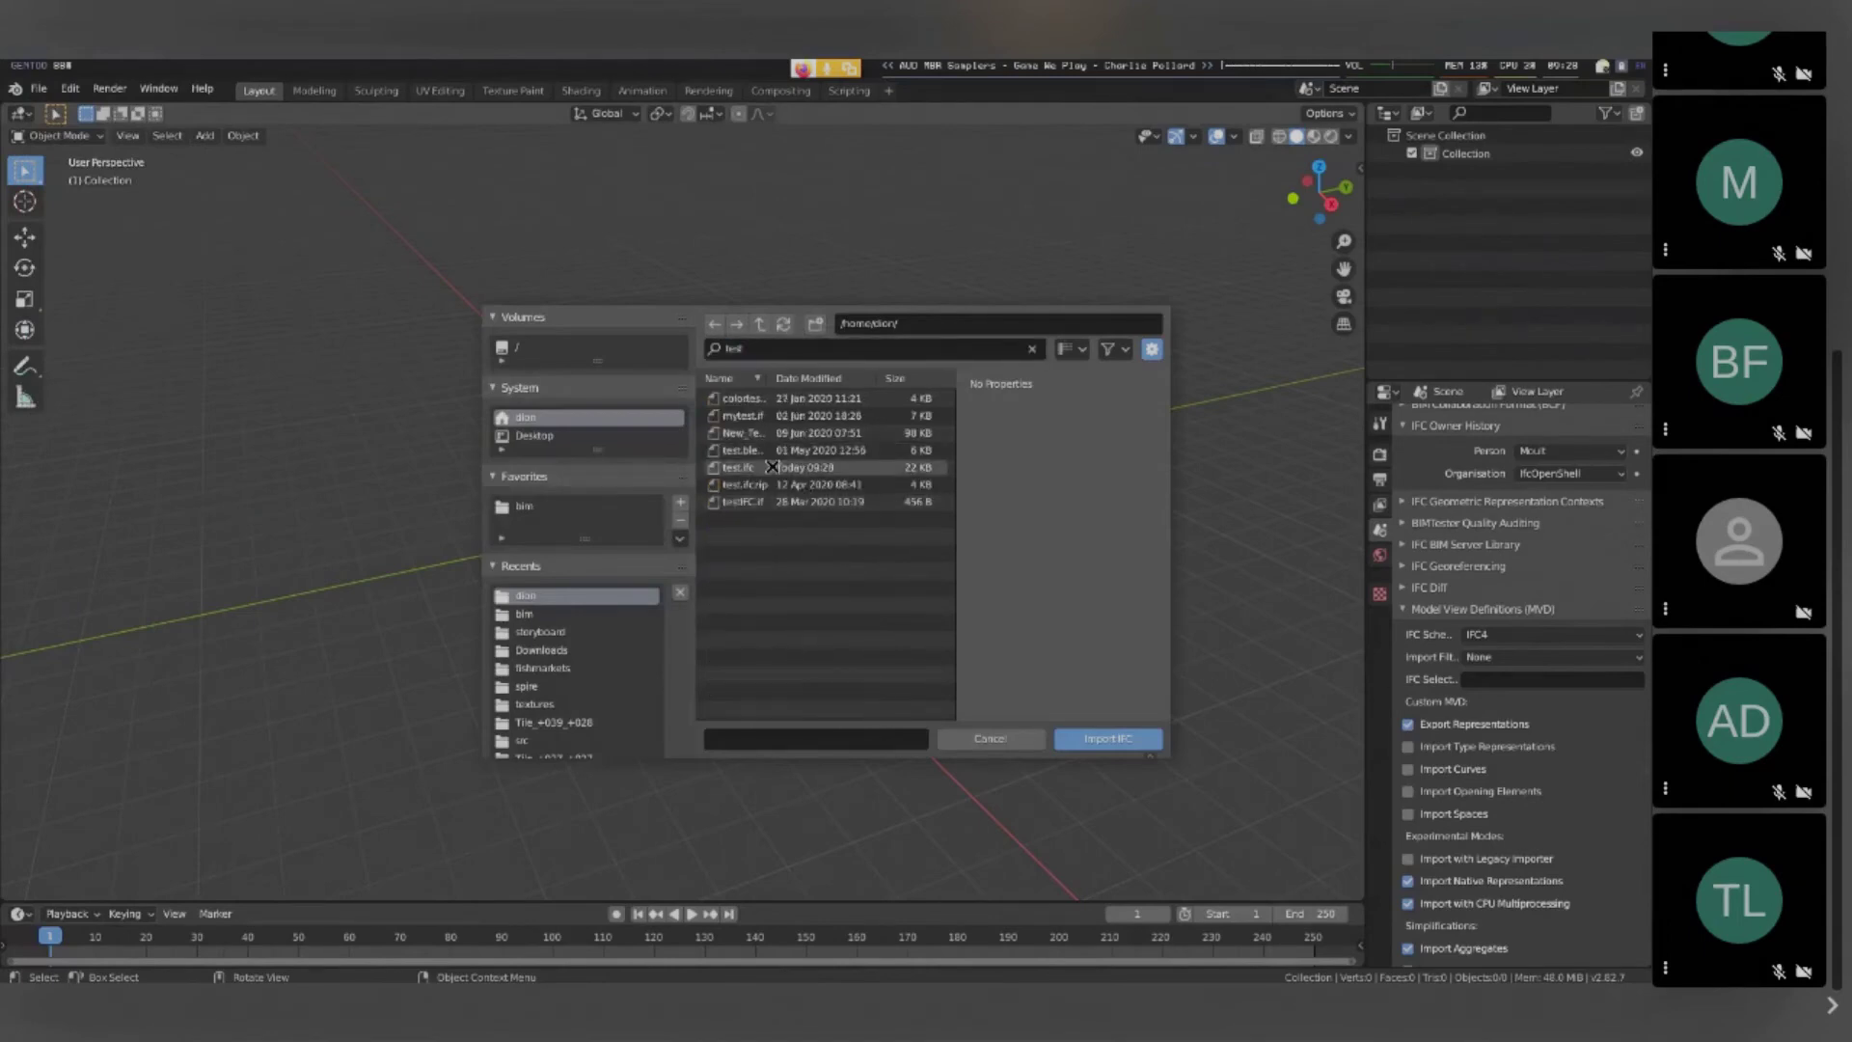
double_click(772, 467)
Select the imported interior wall from the scene hierarchy and look for its geometry in edit, top and perspective views
middle_click_drag(797, 477, 633, 423)
left_click(1497, 264)
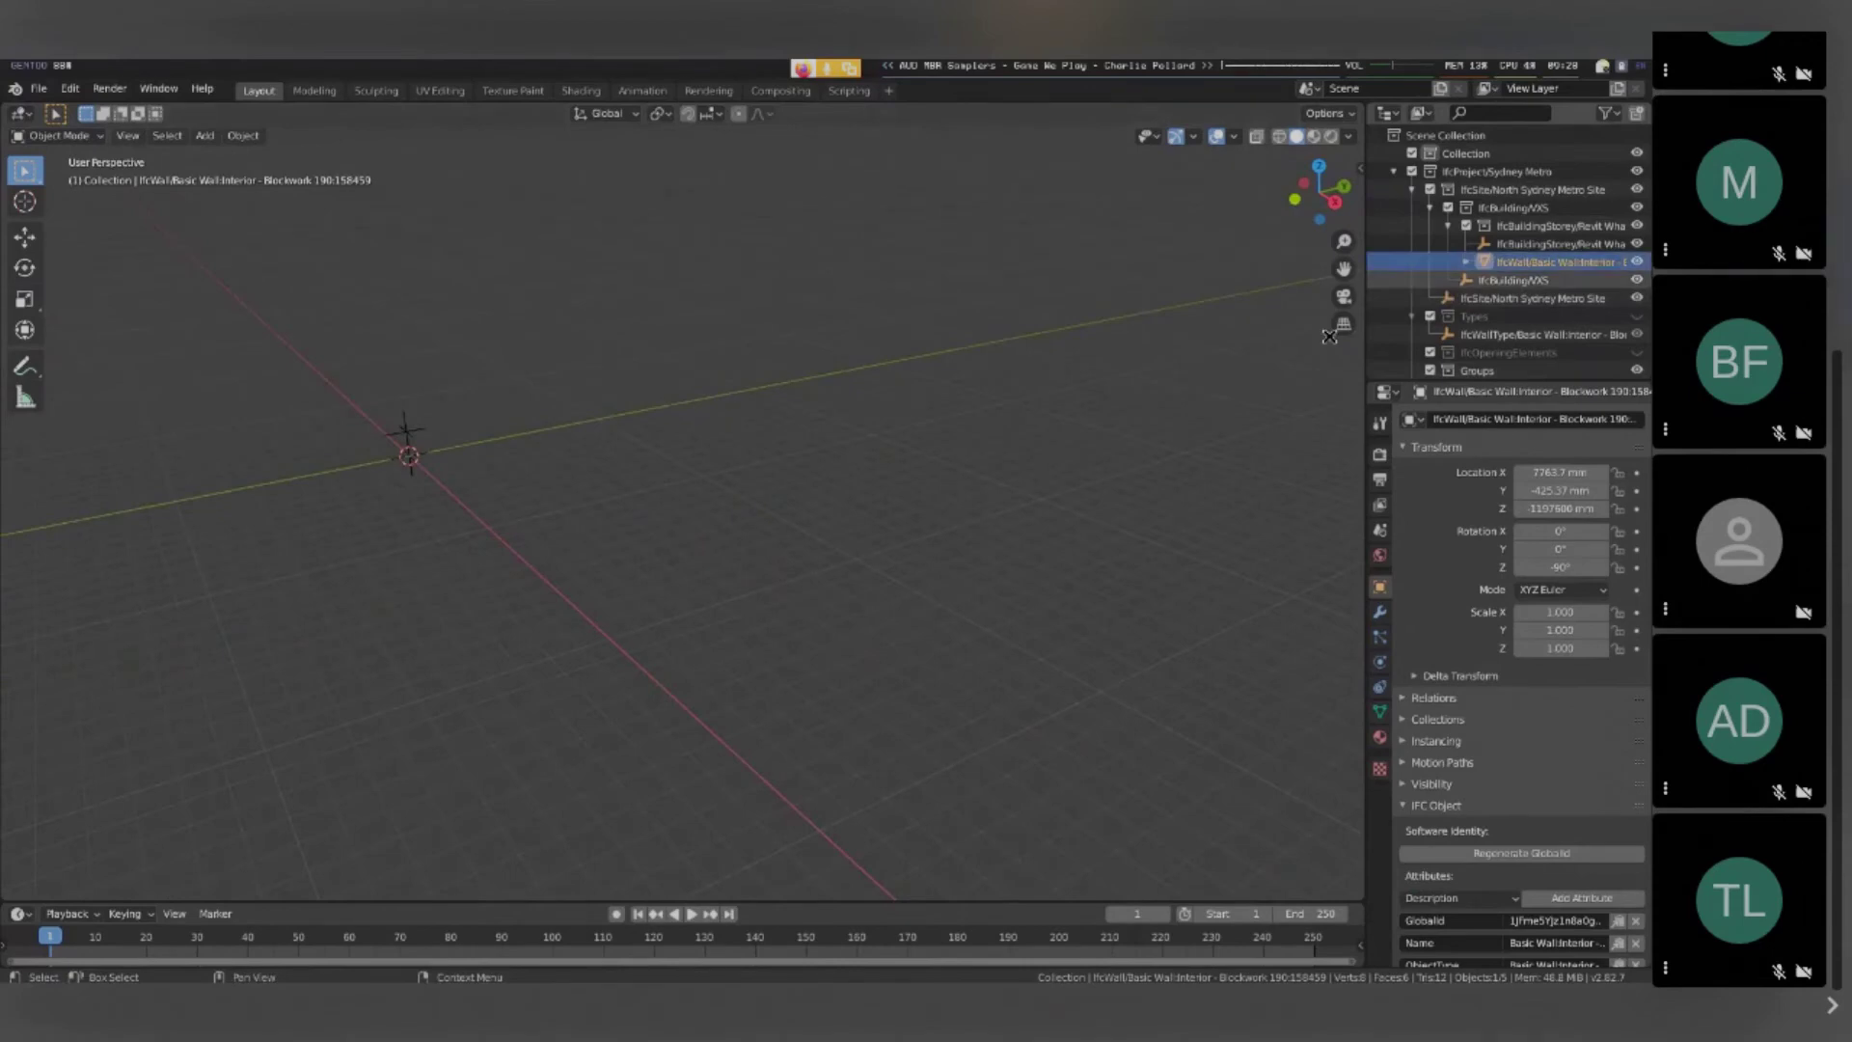
key("Tab")
scroll(772, 532, "down", 5)
key("grave")
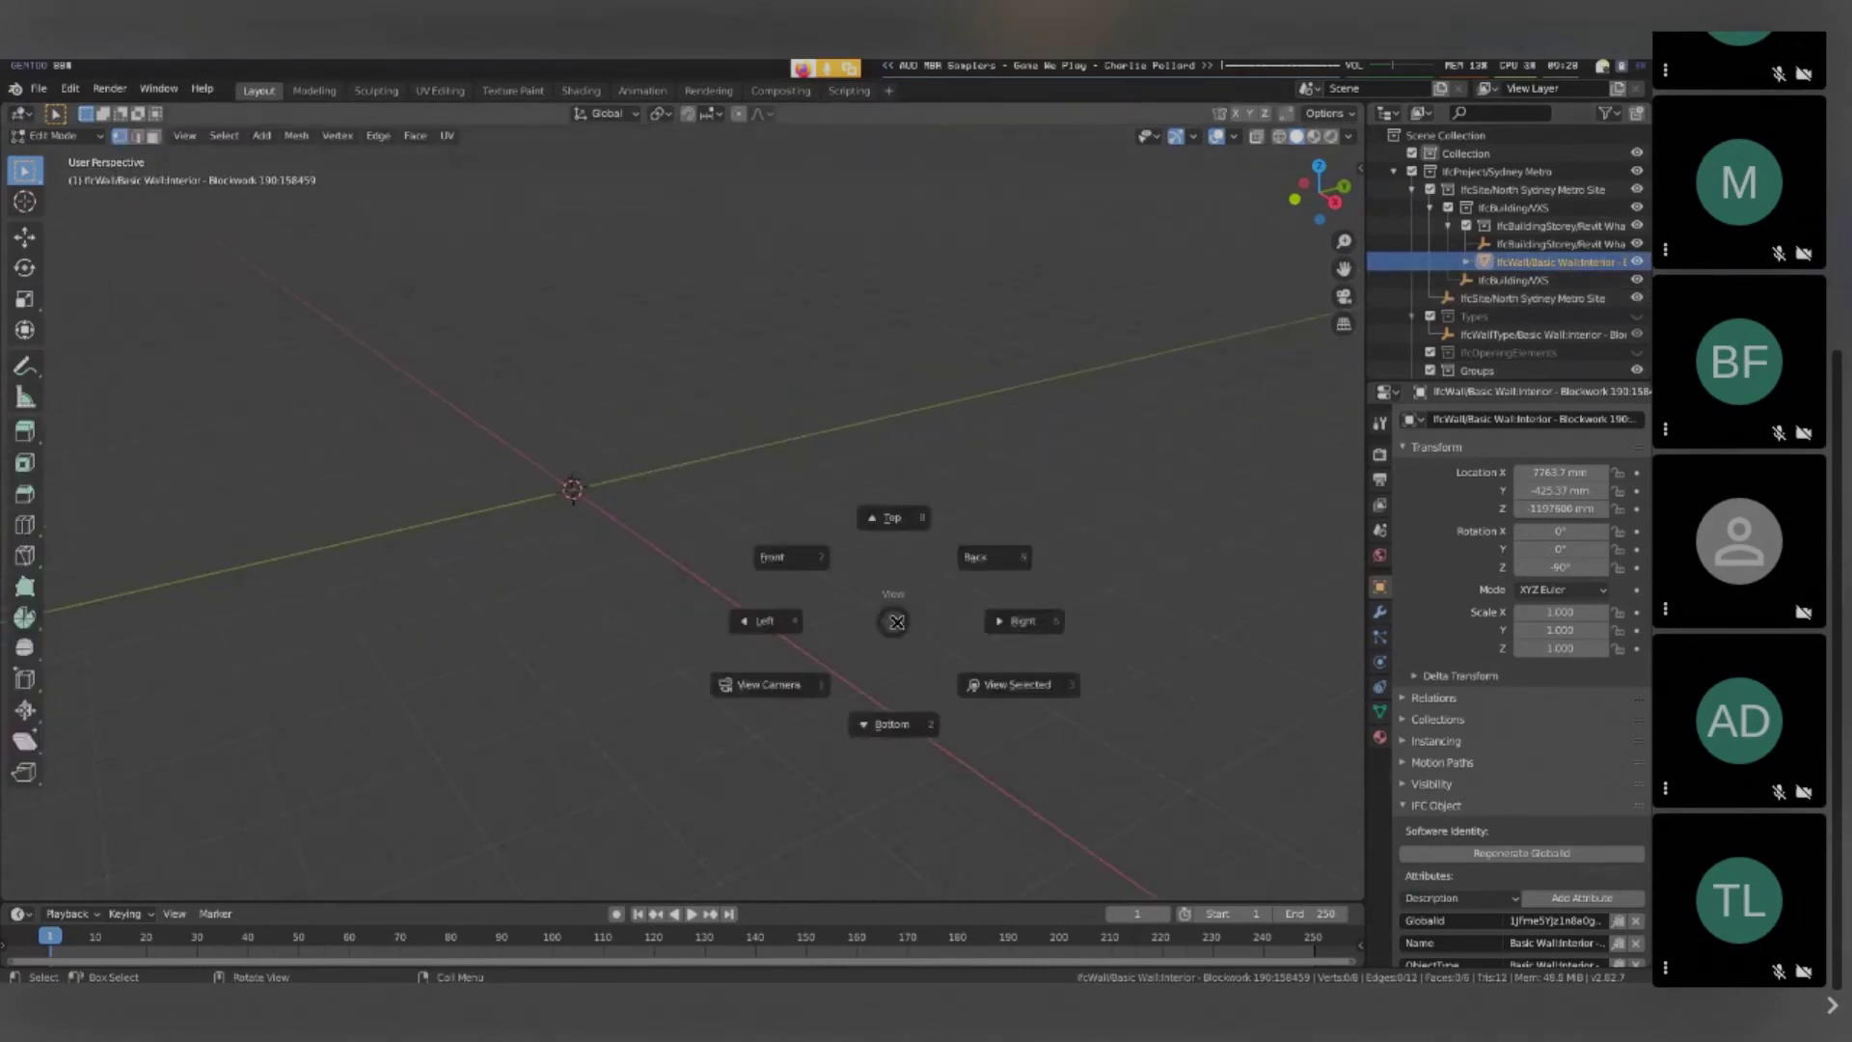
left_click(1005, 674)
key("KP_7")
key("Tab")
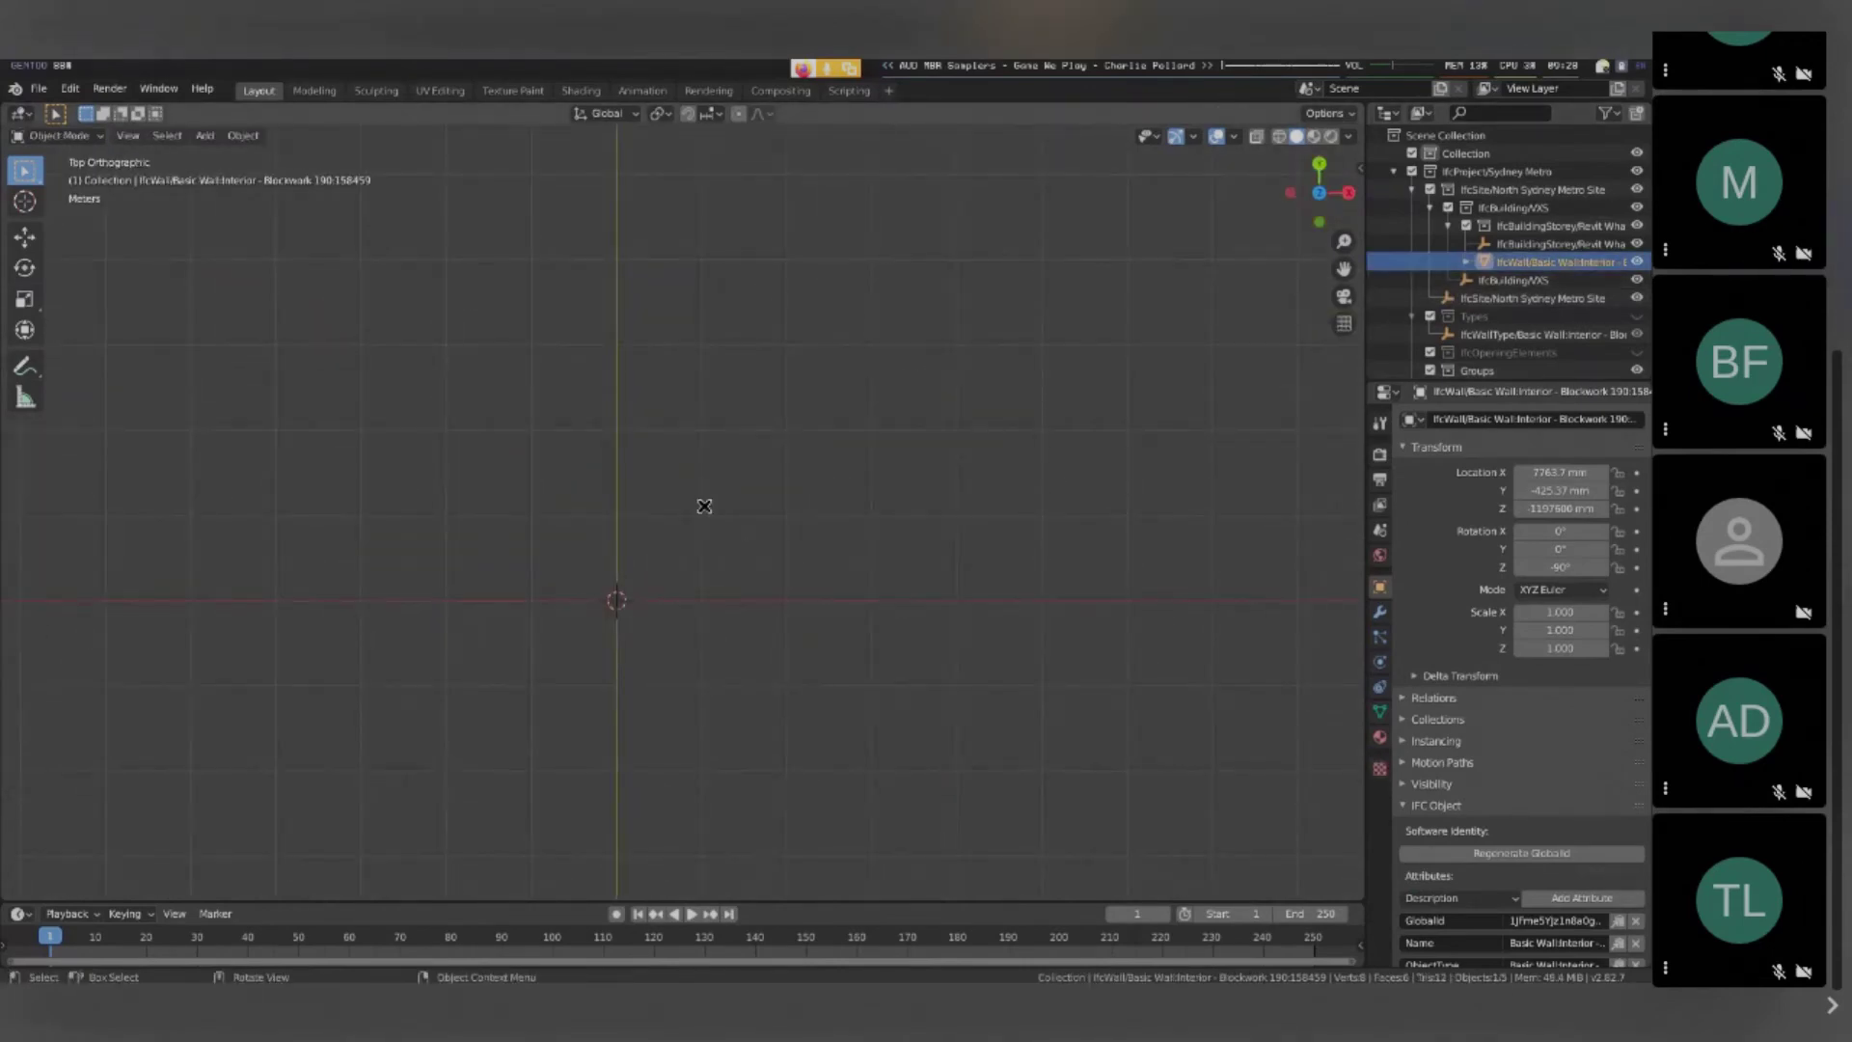
middle_click_drag(852, 570, 1070, 330, "shift")
middle_click_drag(824, 459, 719, 510, "shift")
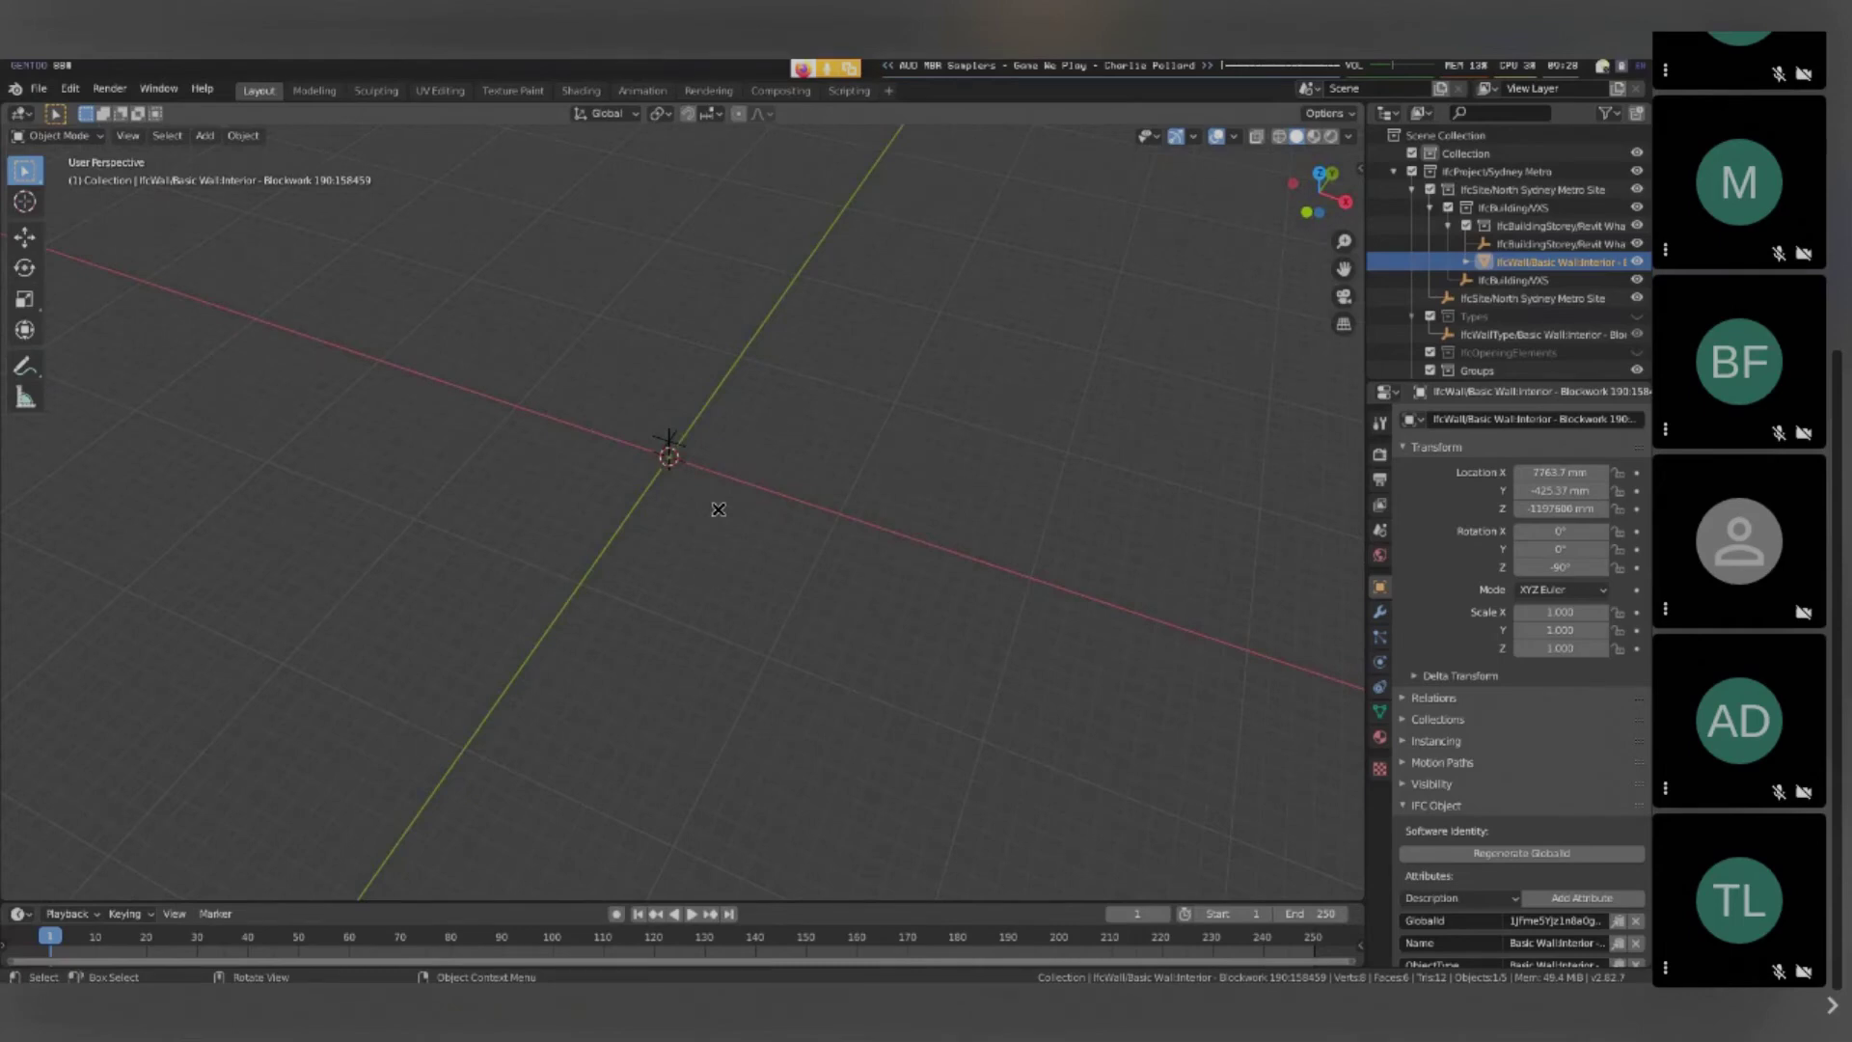
middle_click_drag(861, 528, 405, 425)
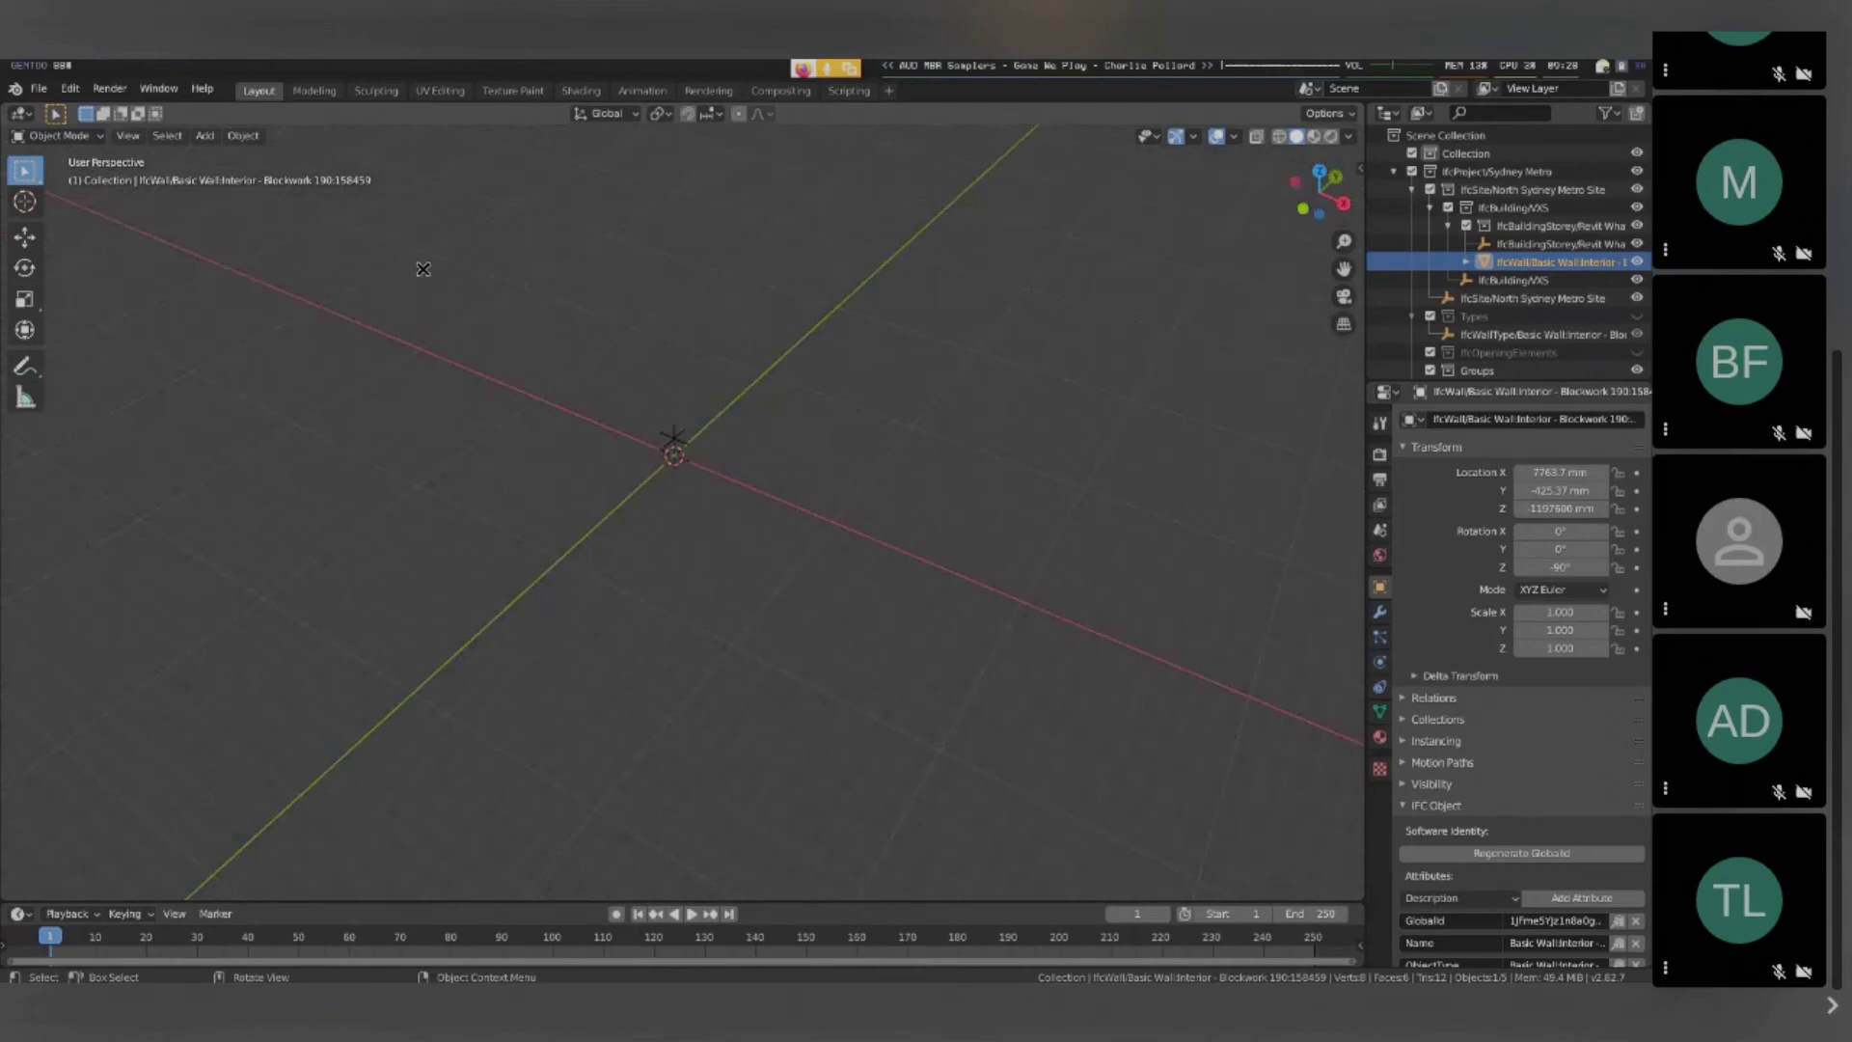
left_click(38, 88)
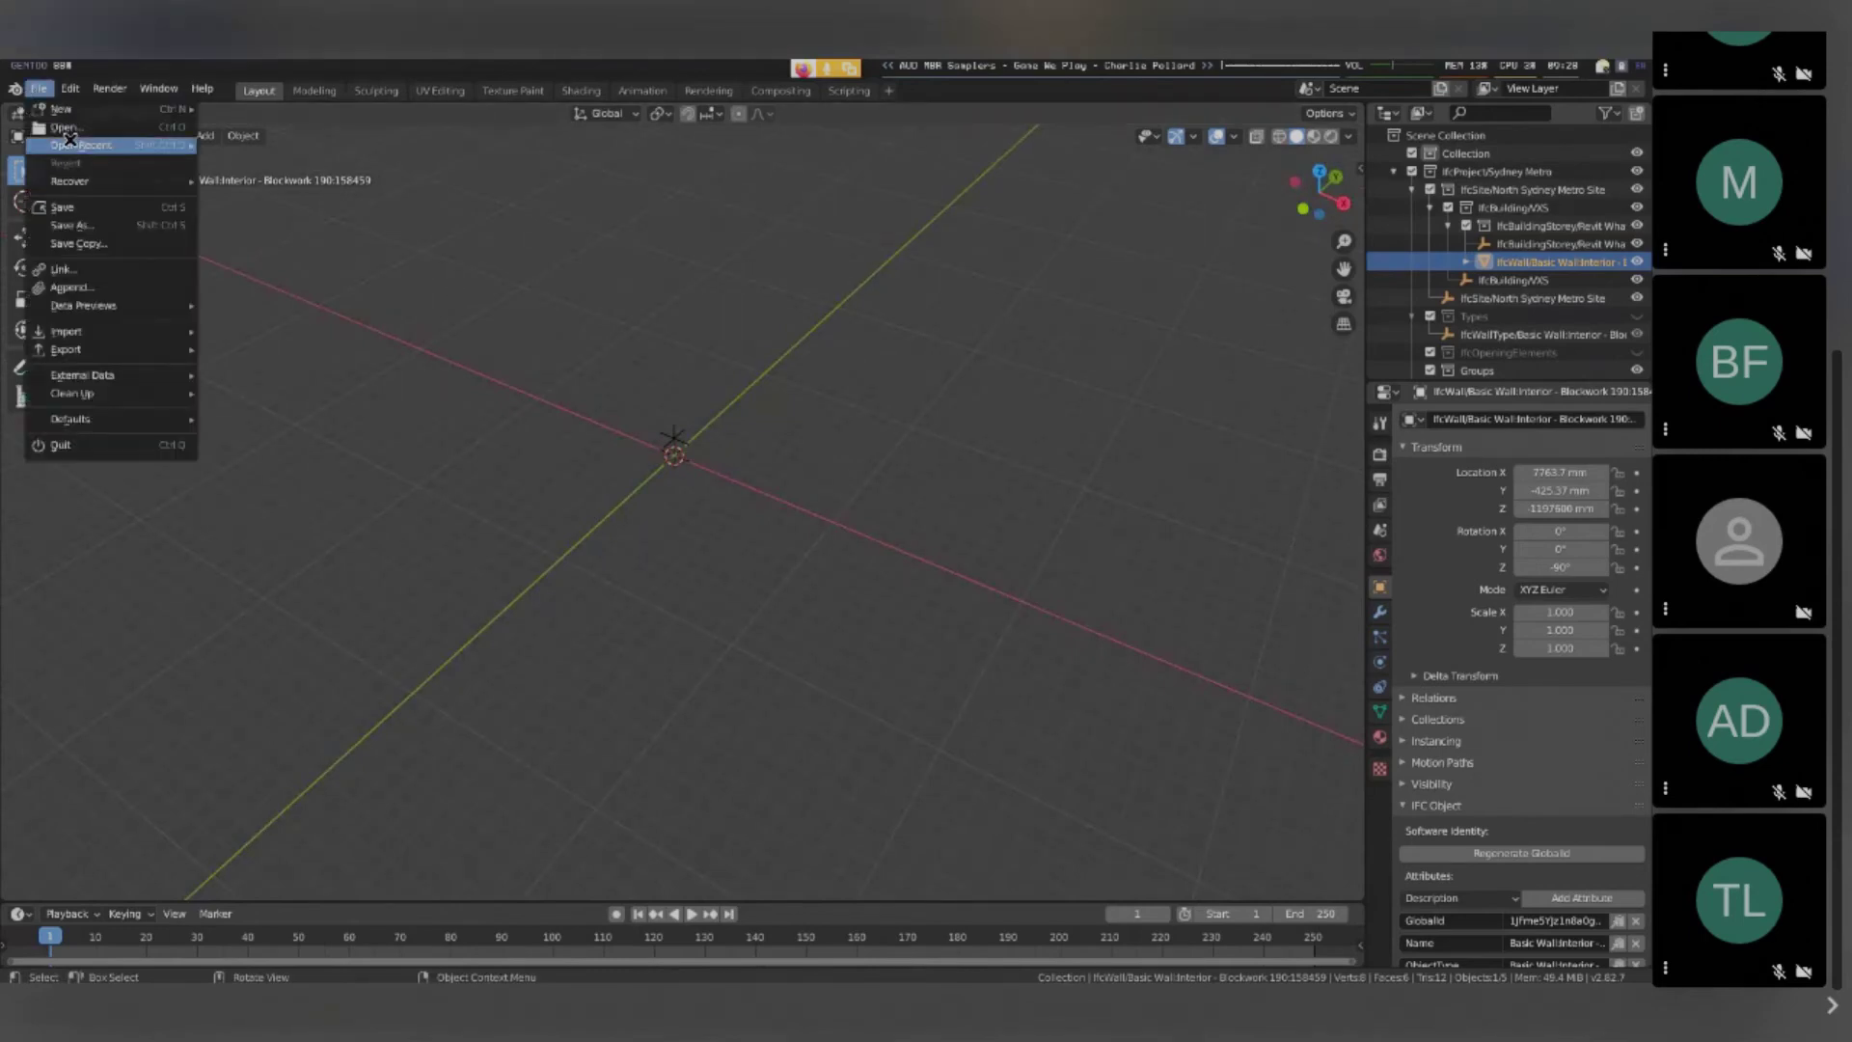
left_click(104, 126)
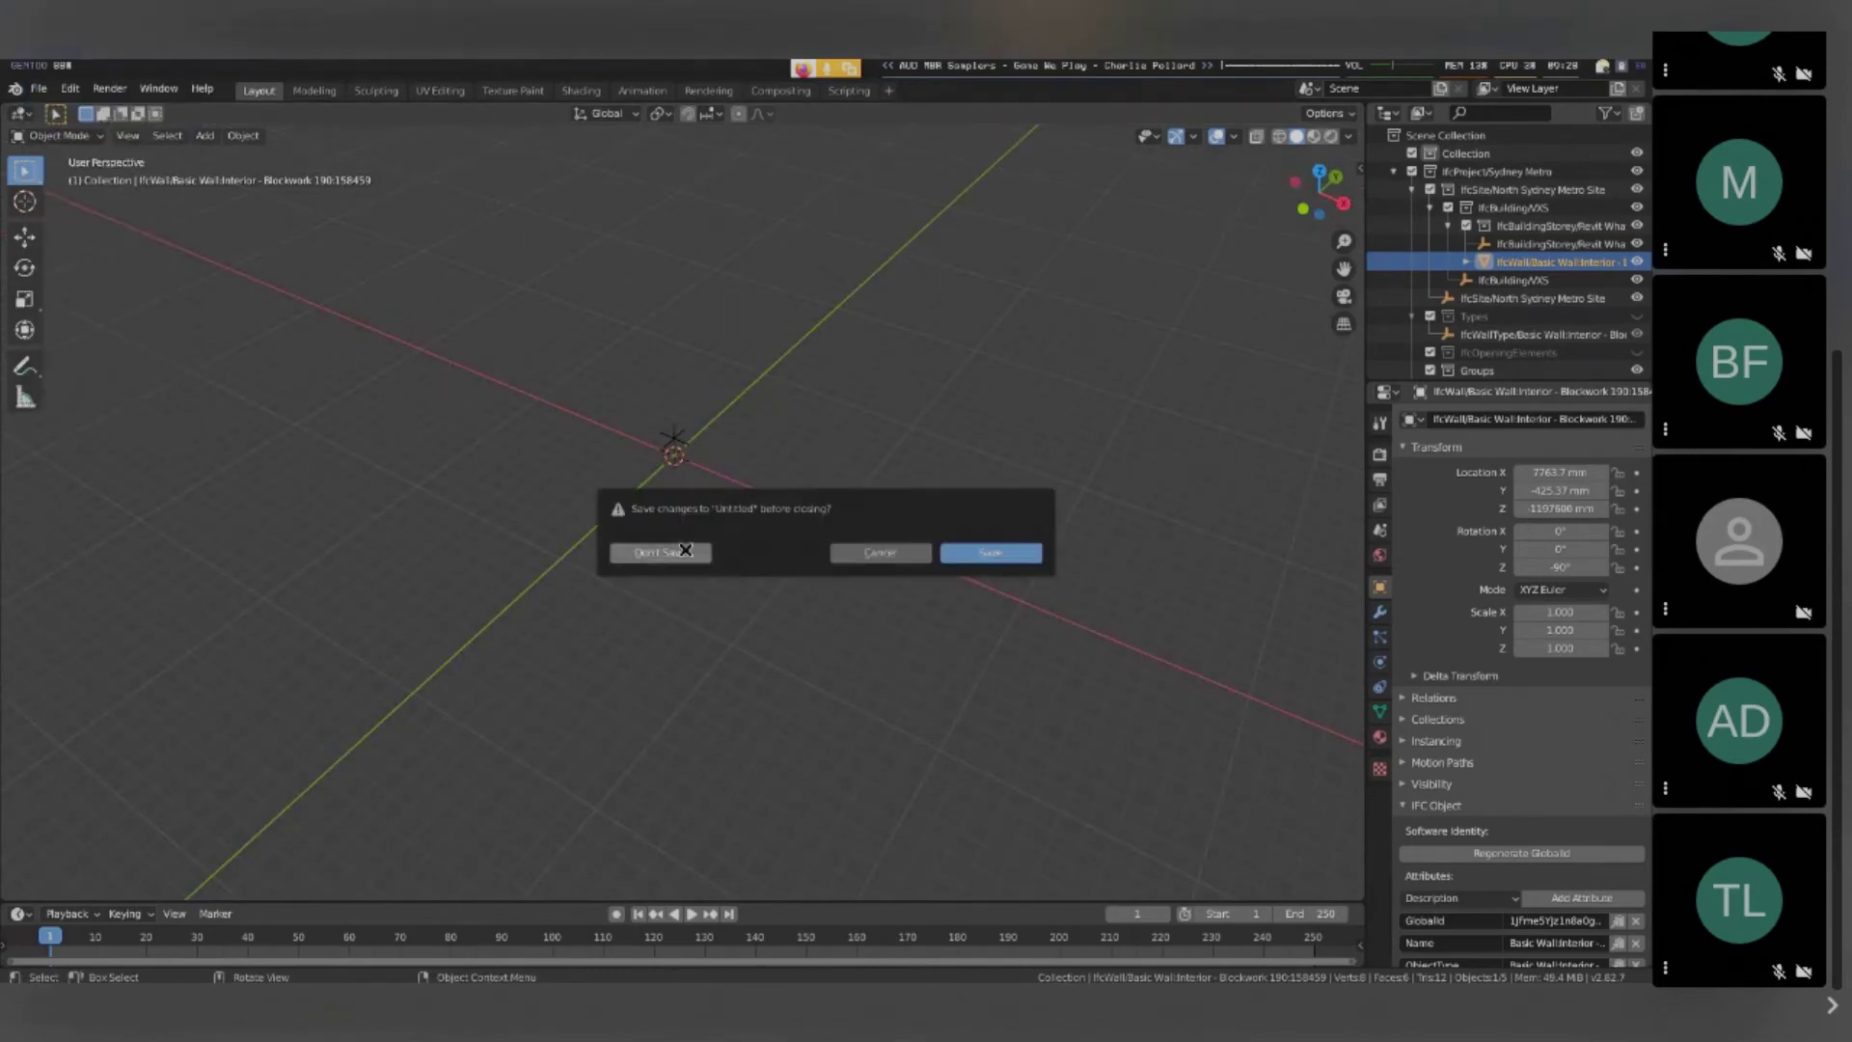
left_click(663, 551)
scroll(810, 642, "down", 5)
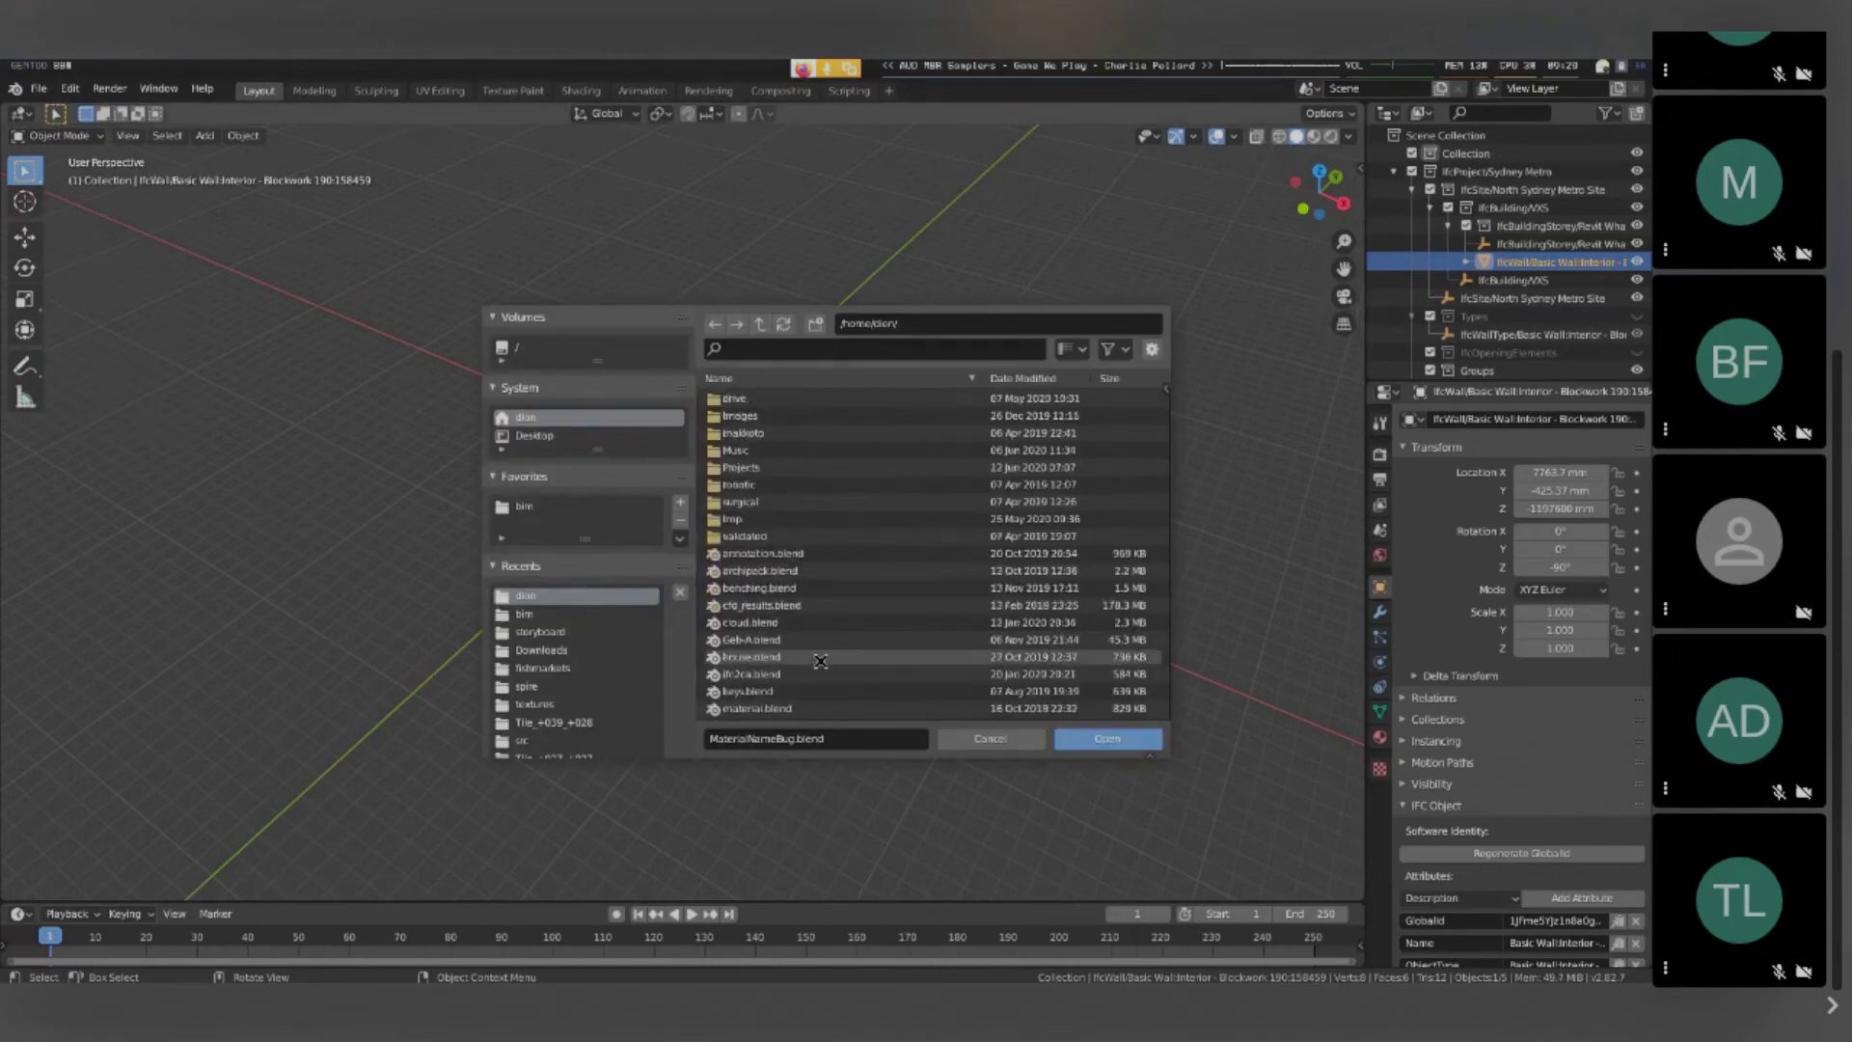
left_click(605, 621)
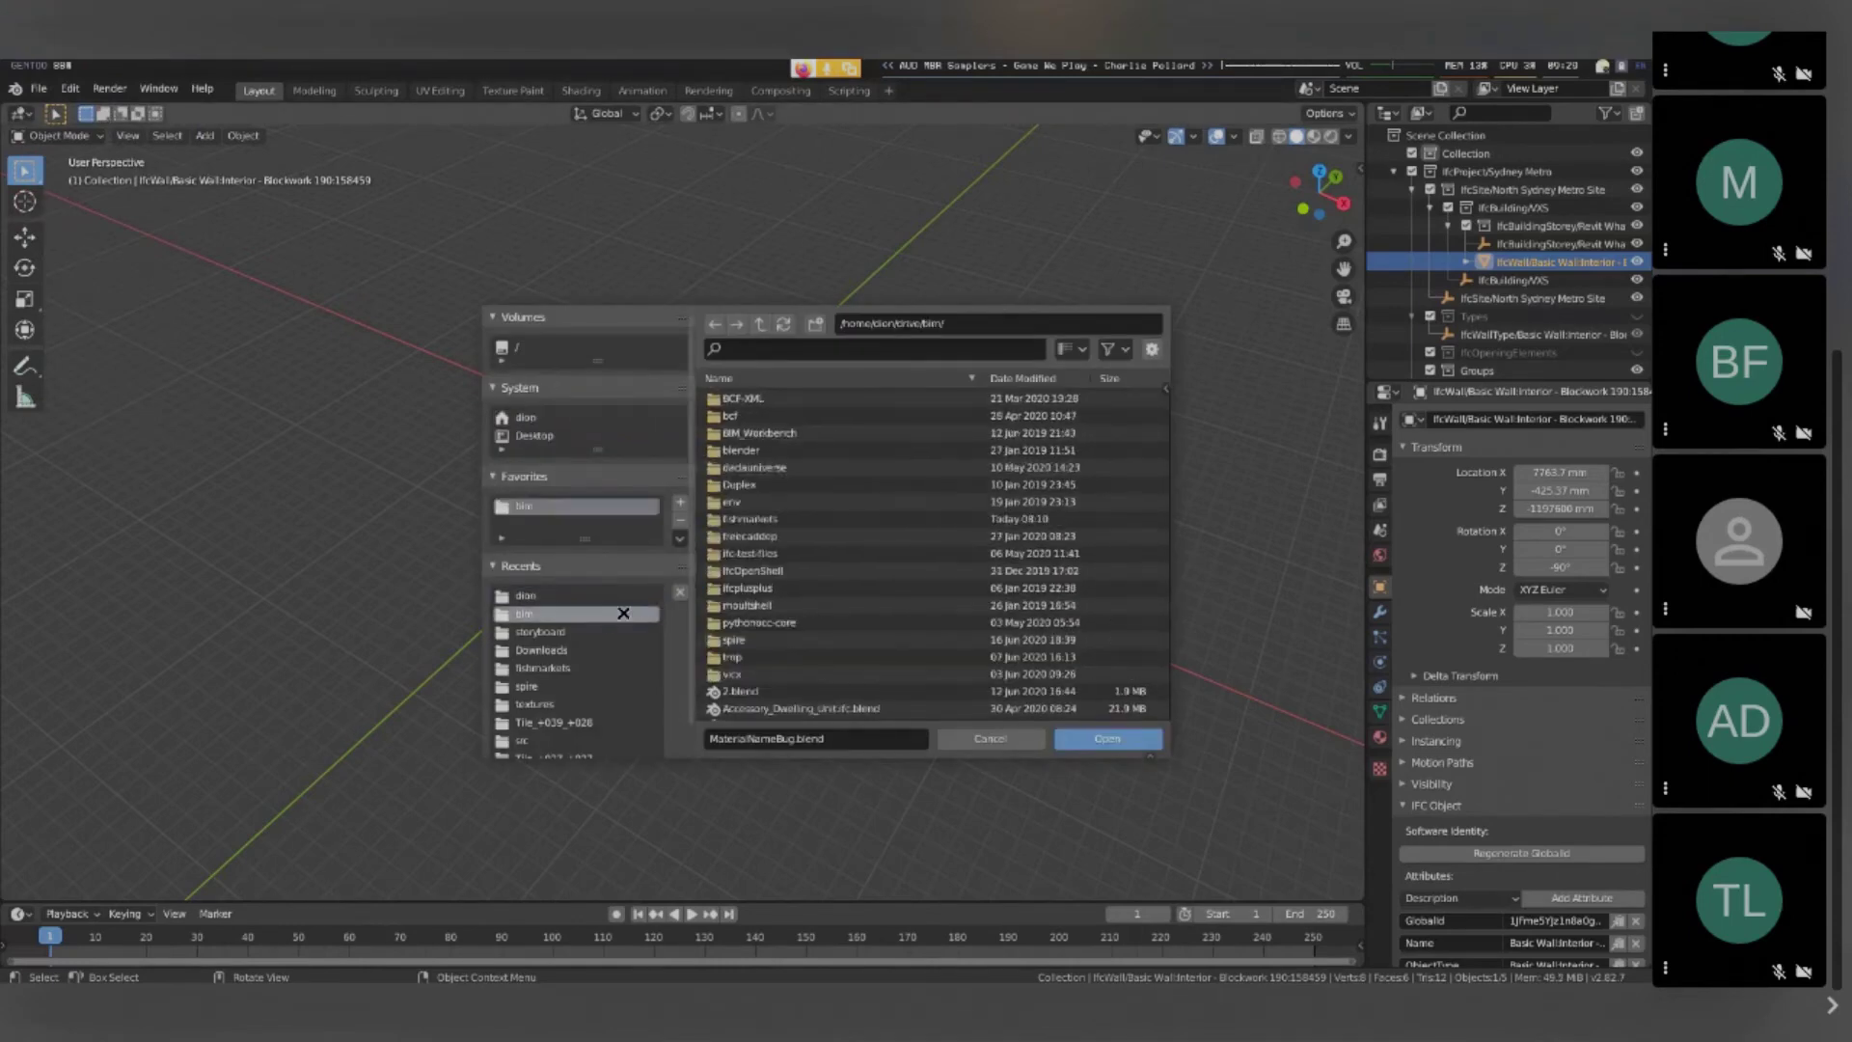
left_click(644, 599)
scroll(873, 617, "down", 4)
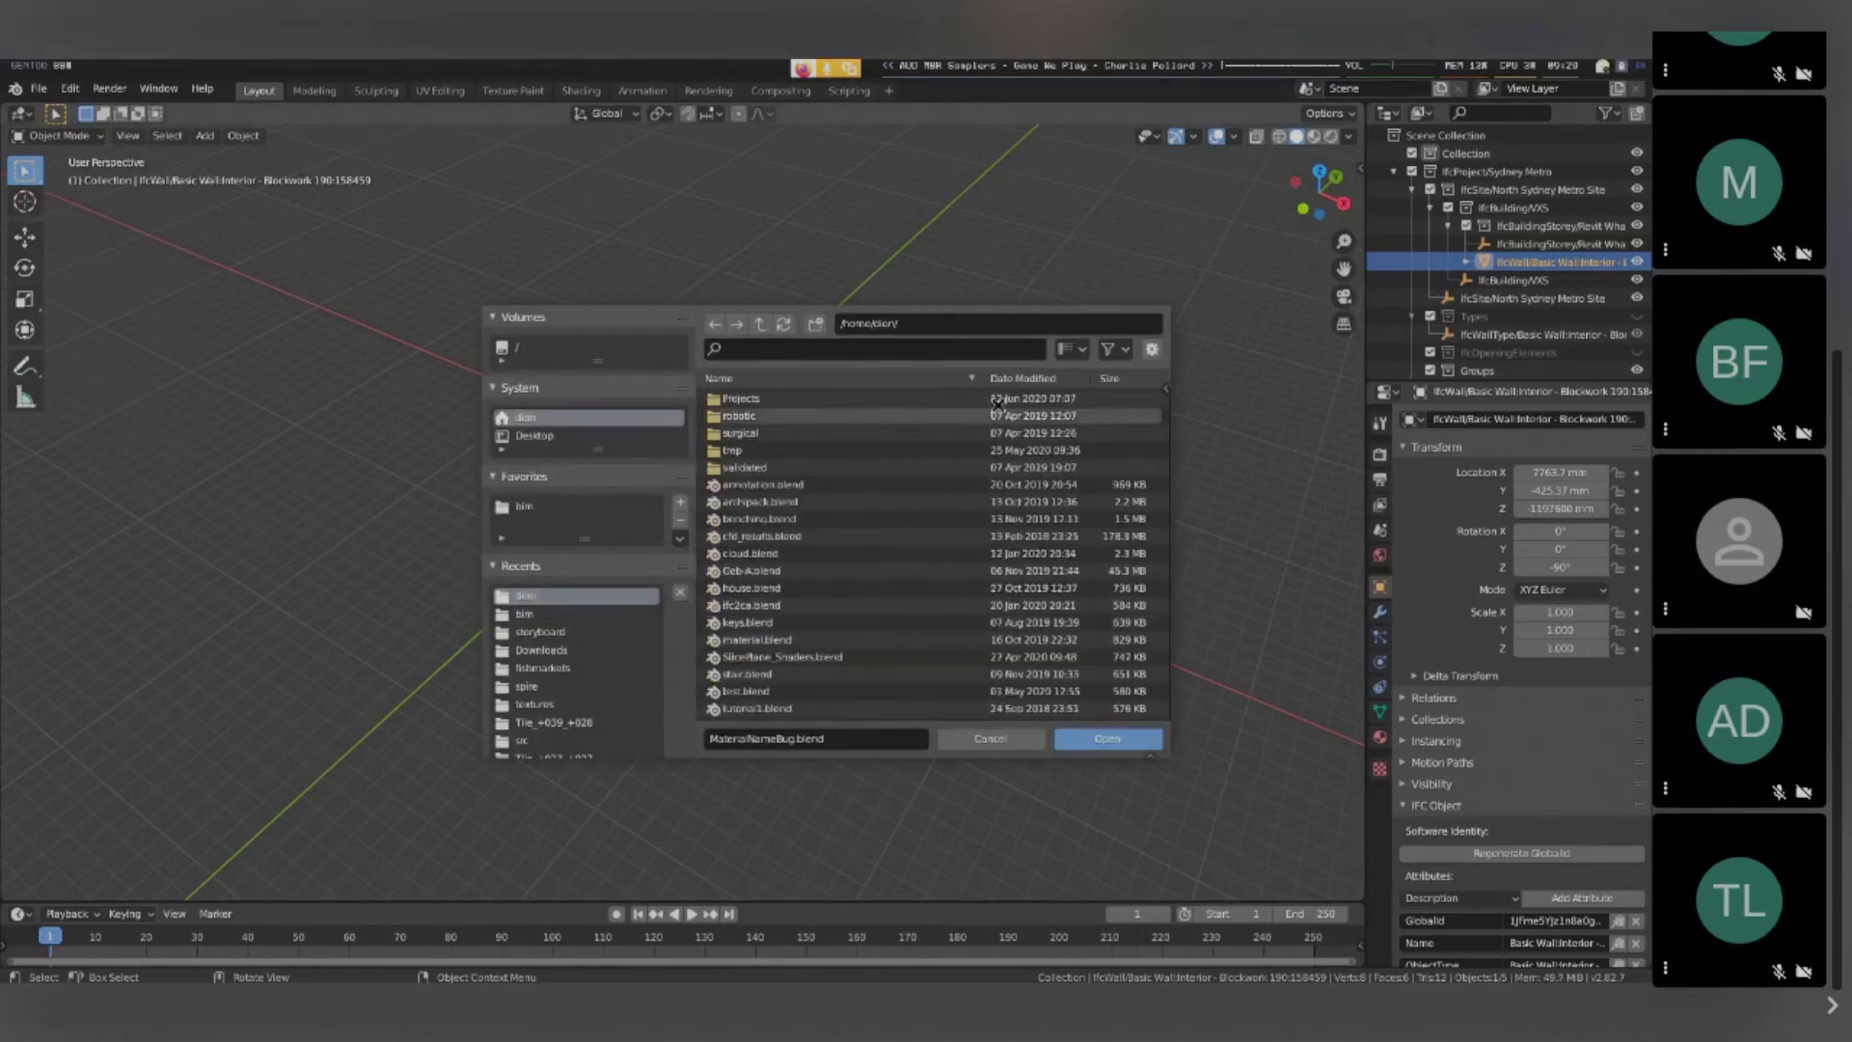
left_click(1040, 378)
left_click(933, 377)
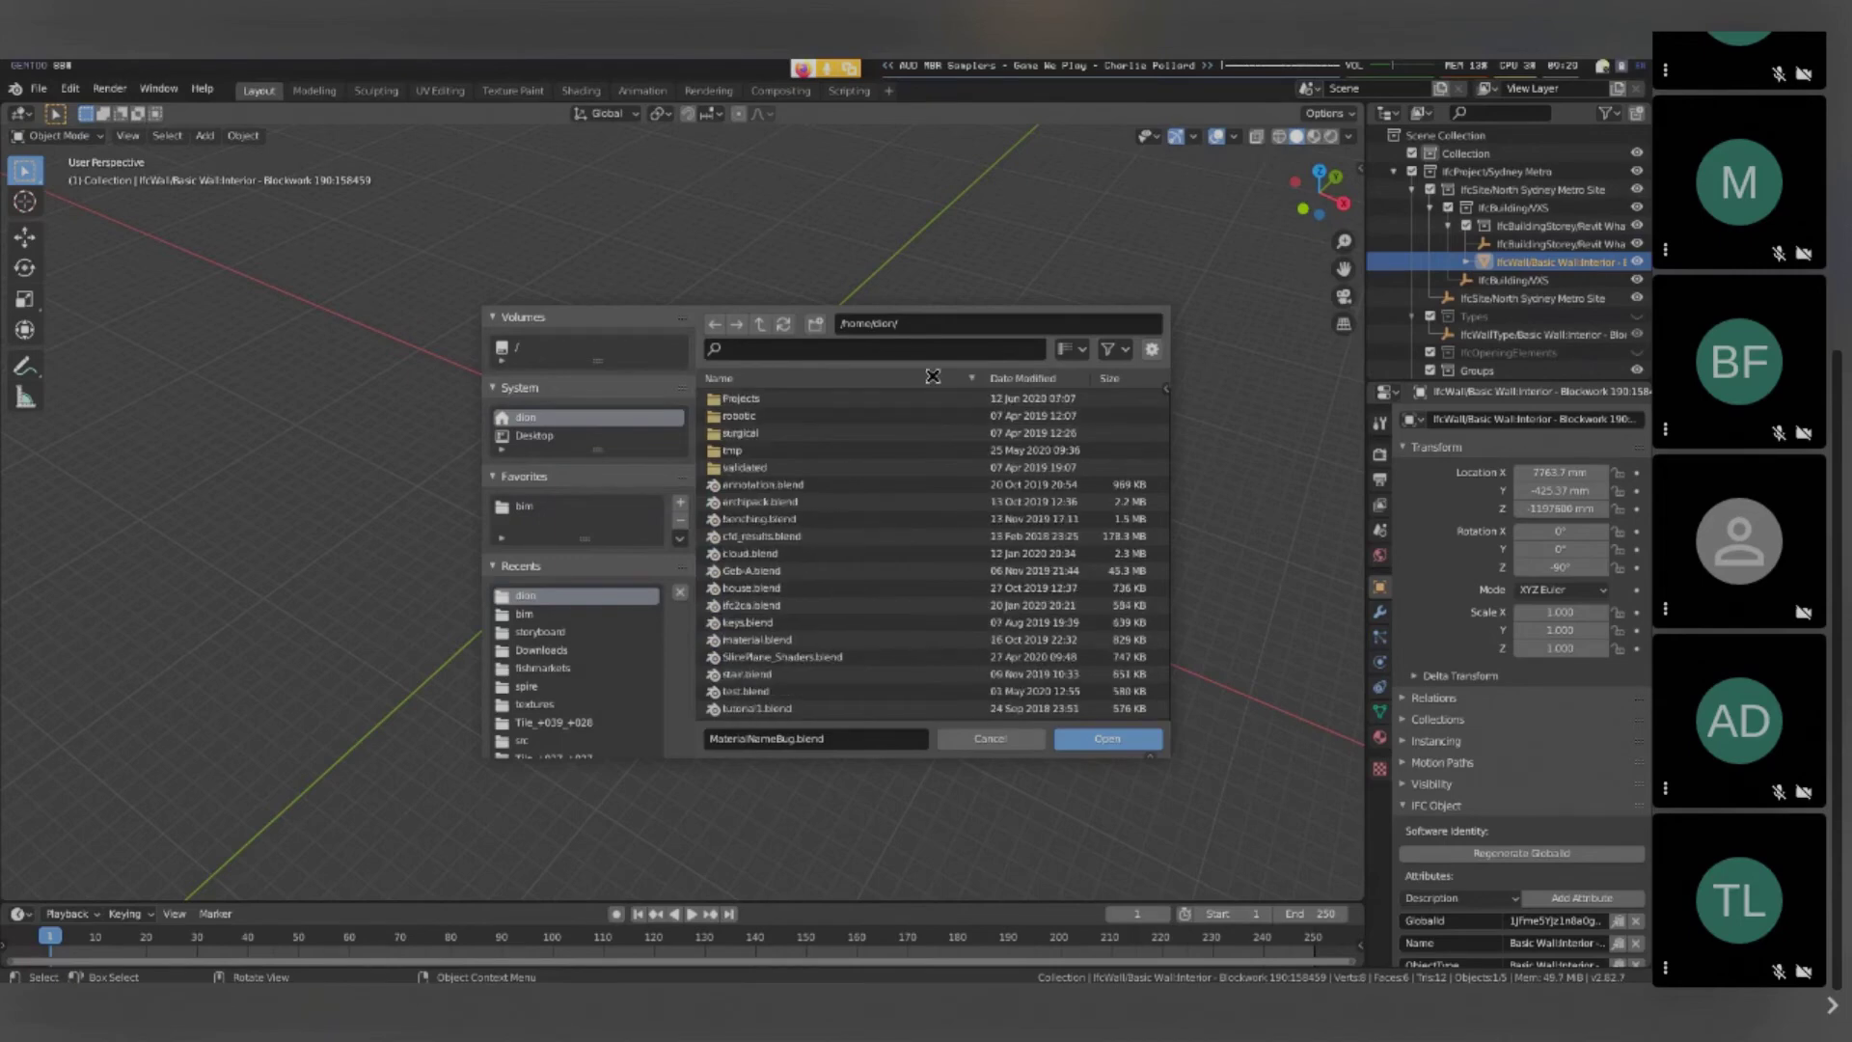
key("Escape")
Start a new scene without saving the current one and delete all its default objects
left_click(38, 88)
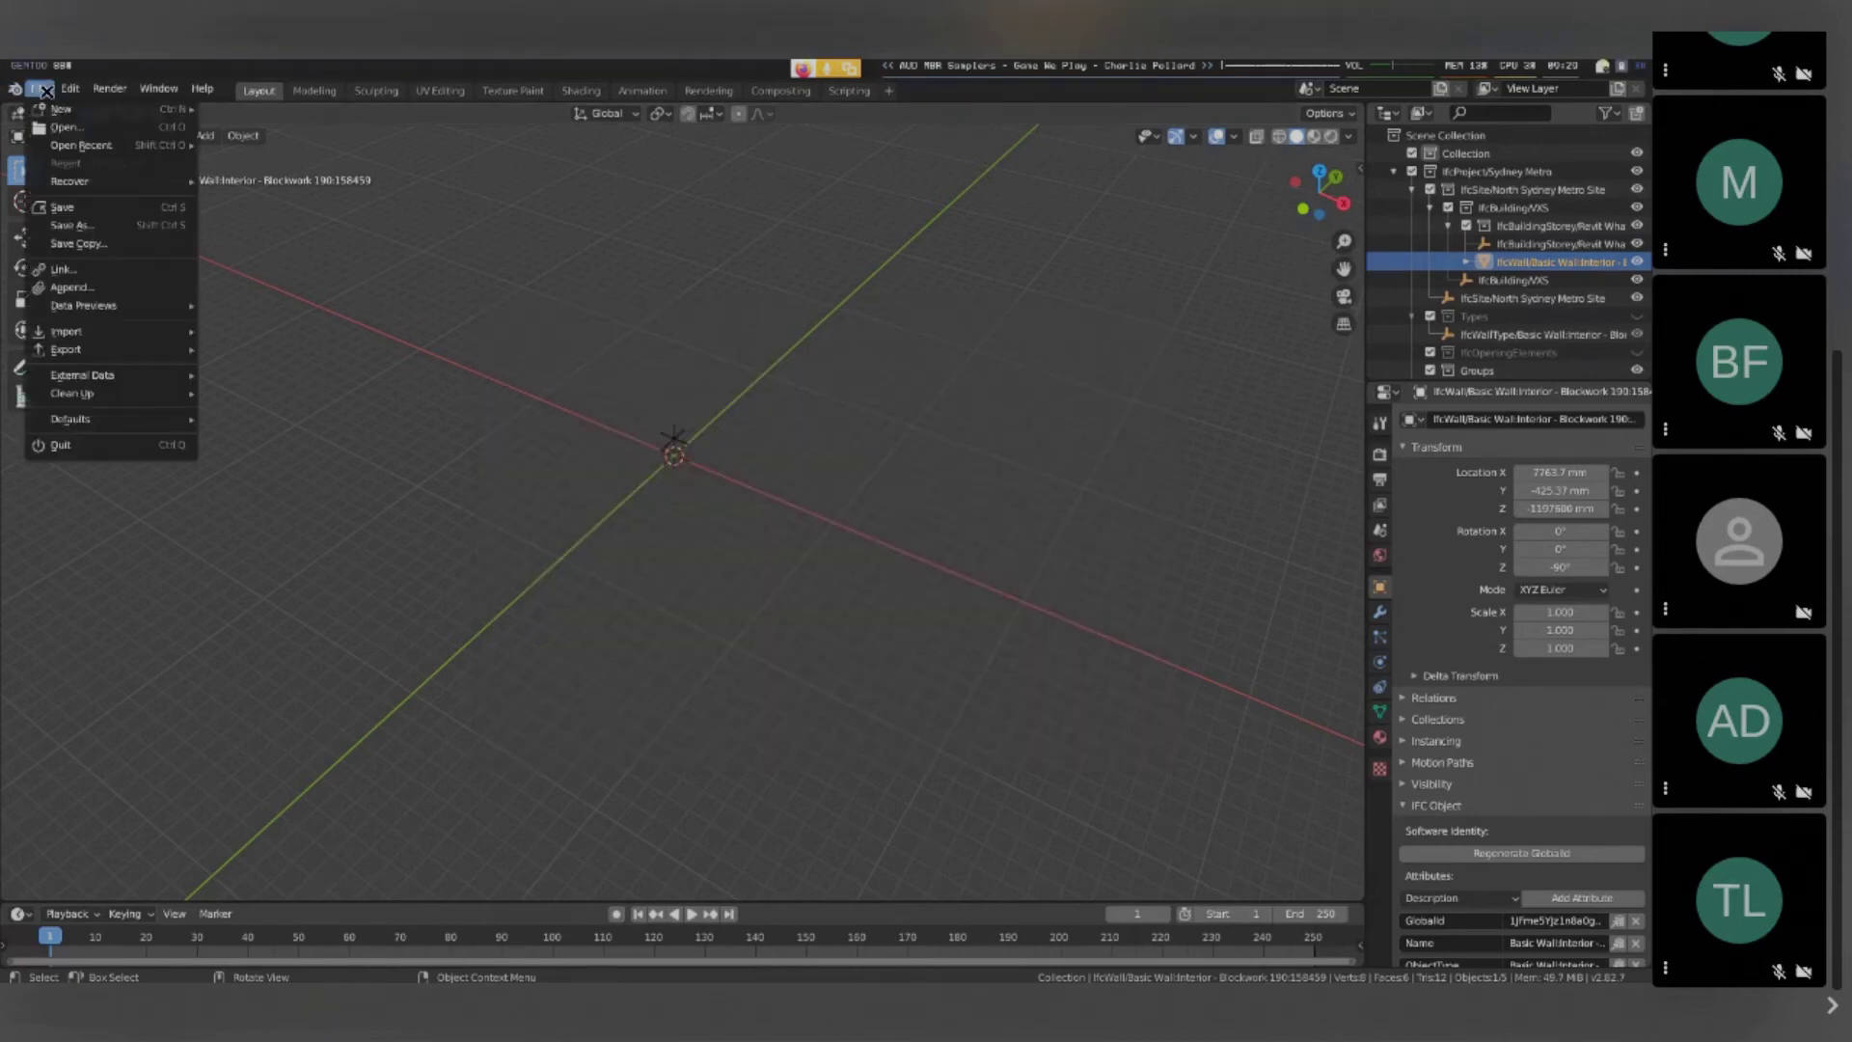
mouse_move(62, 116)
left_click(255, 117)
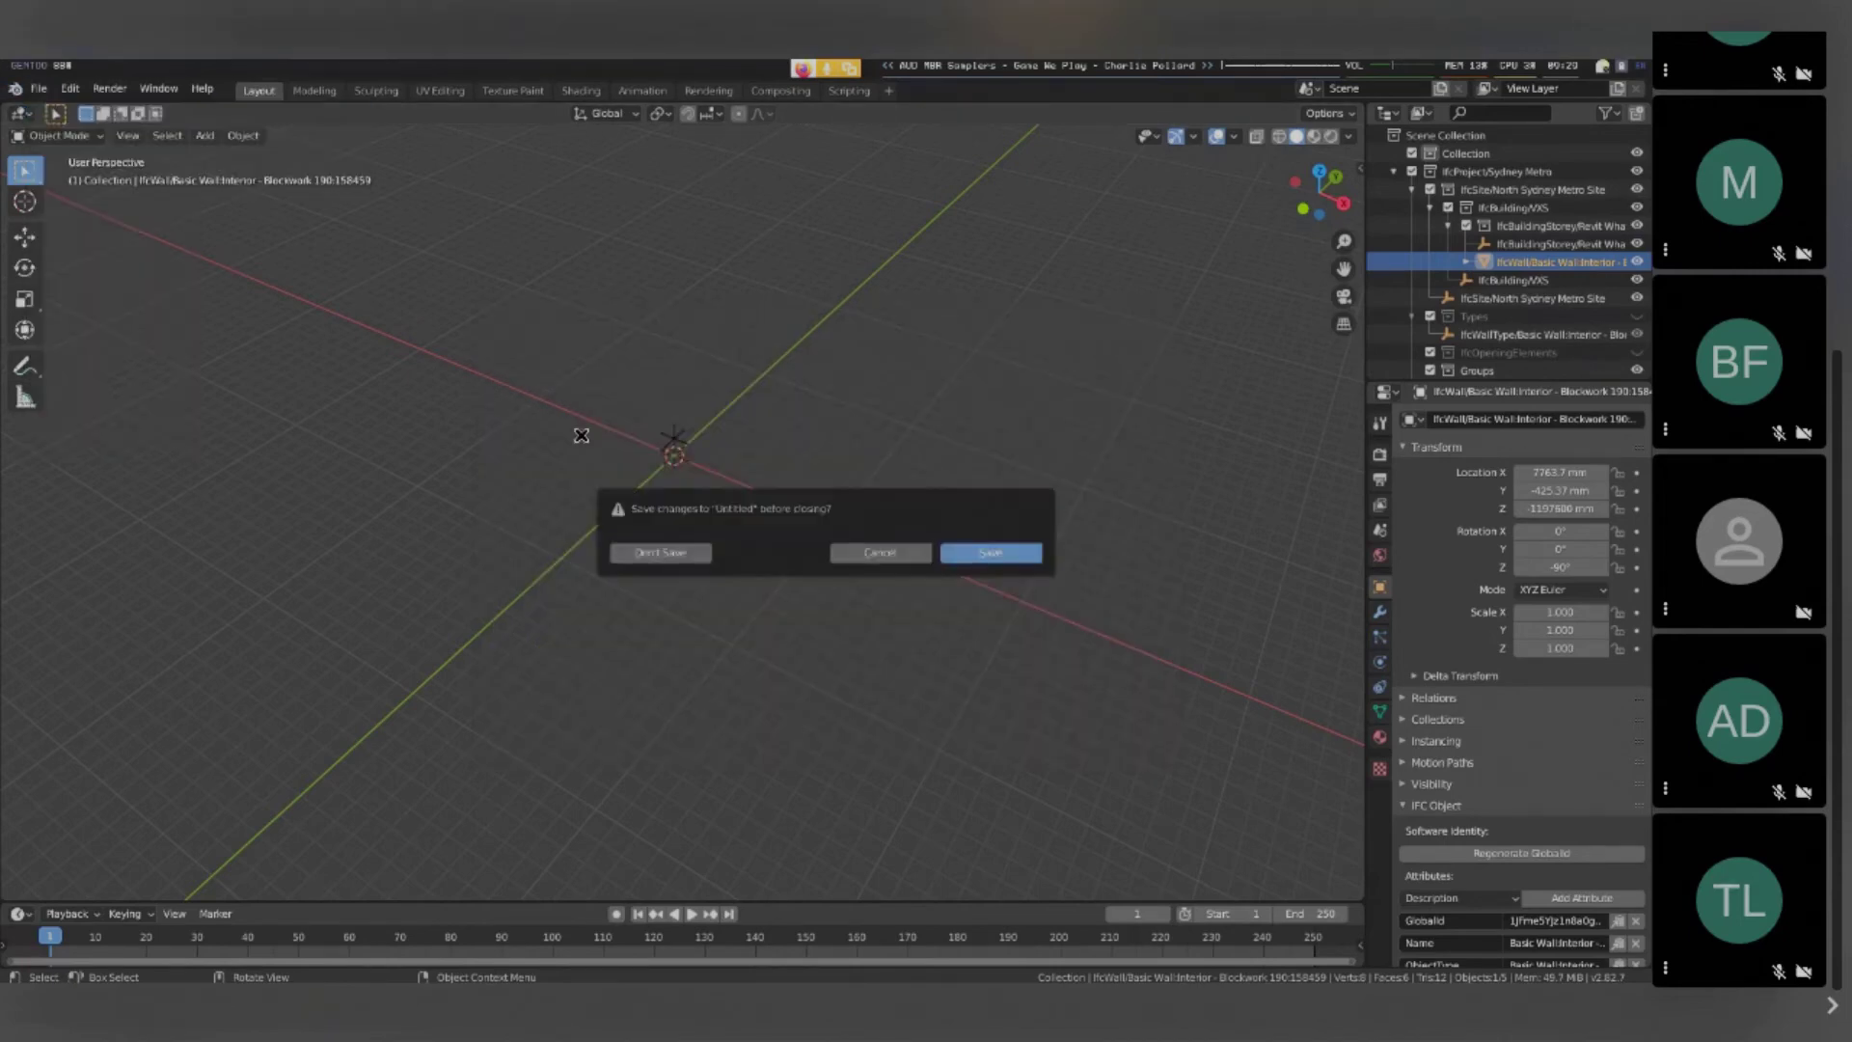
left_click(658, 558)
key("a")
key("Delete")
Import the 117 KB IFC file whose name starts with 2027_L from the home folder into the empty scene
left_click(38, 88)
mouse_move(60, 331)
left_click(299, 511)
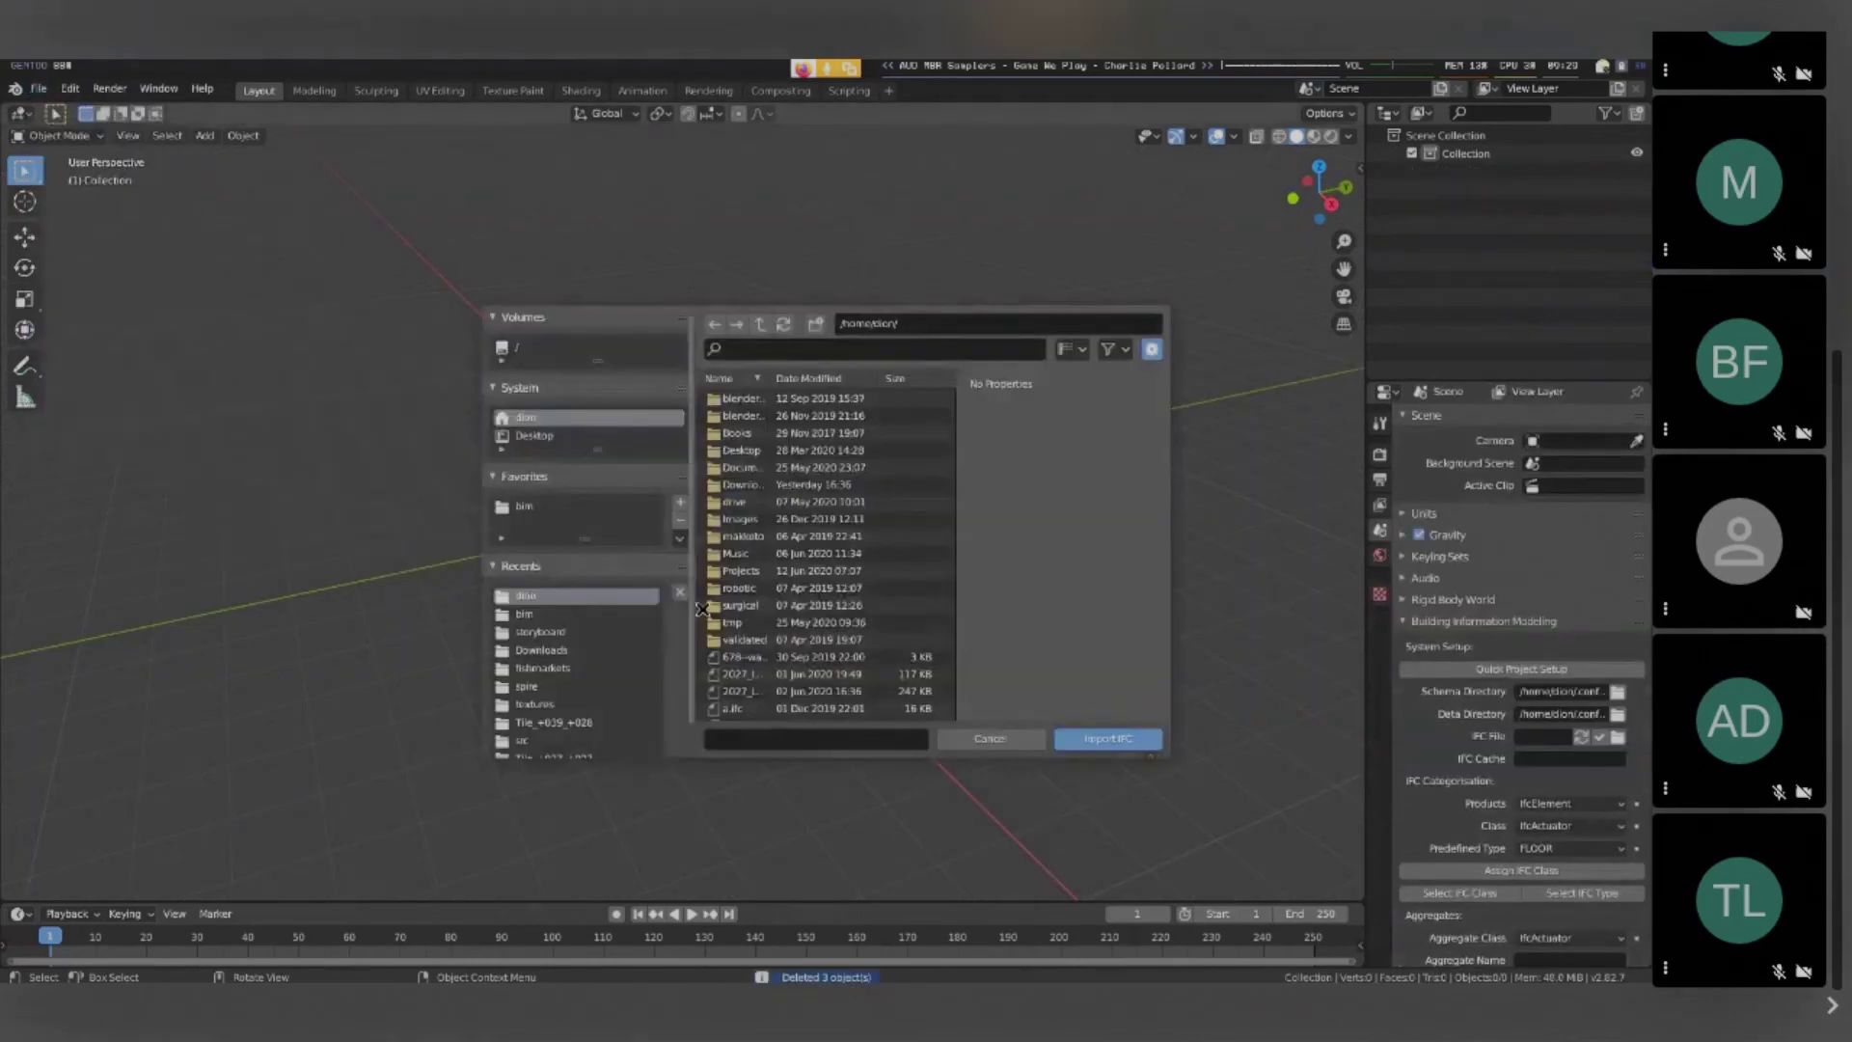
double_click(763, 668)
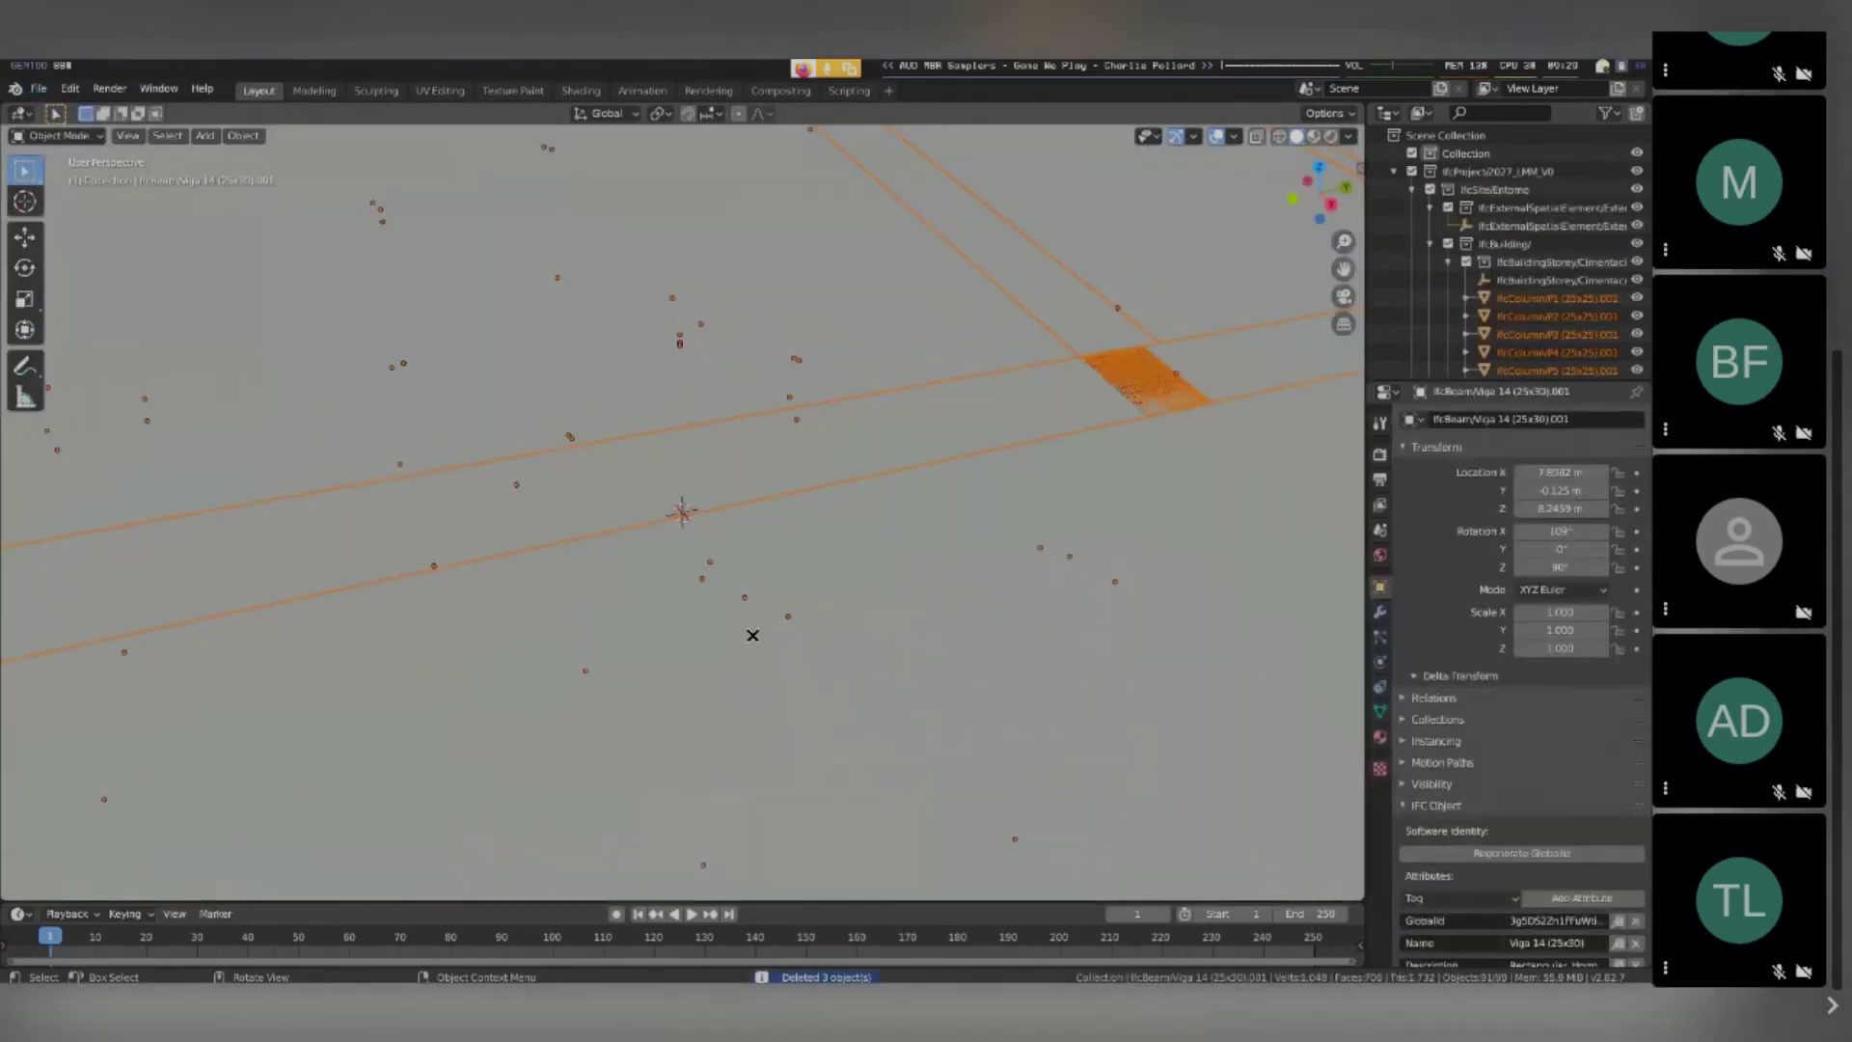
Select the upper-floor corner column and inspect its native mesh, highlighting the ExtrudedDirection vertex group in see-through edit mode
scroll(752, 635, "down", 4)
middle_click_drag(753, 635, 608, 617)
middle_click_drag(608, 617, 806, 721, "shift")
left_click(606, 569)
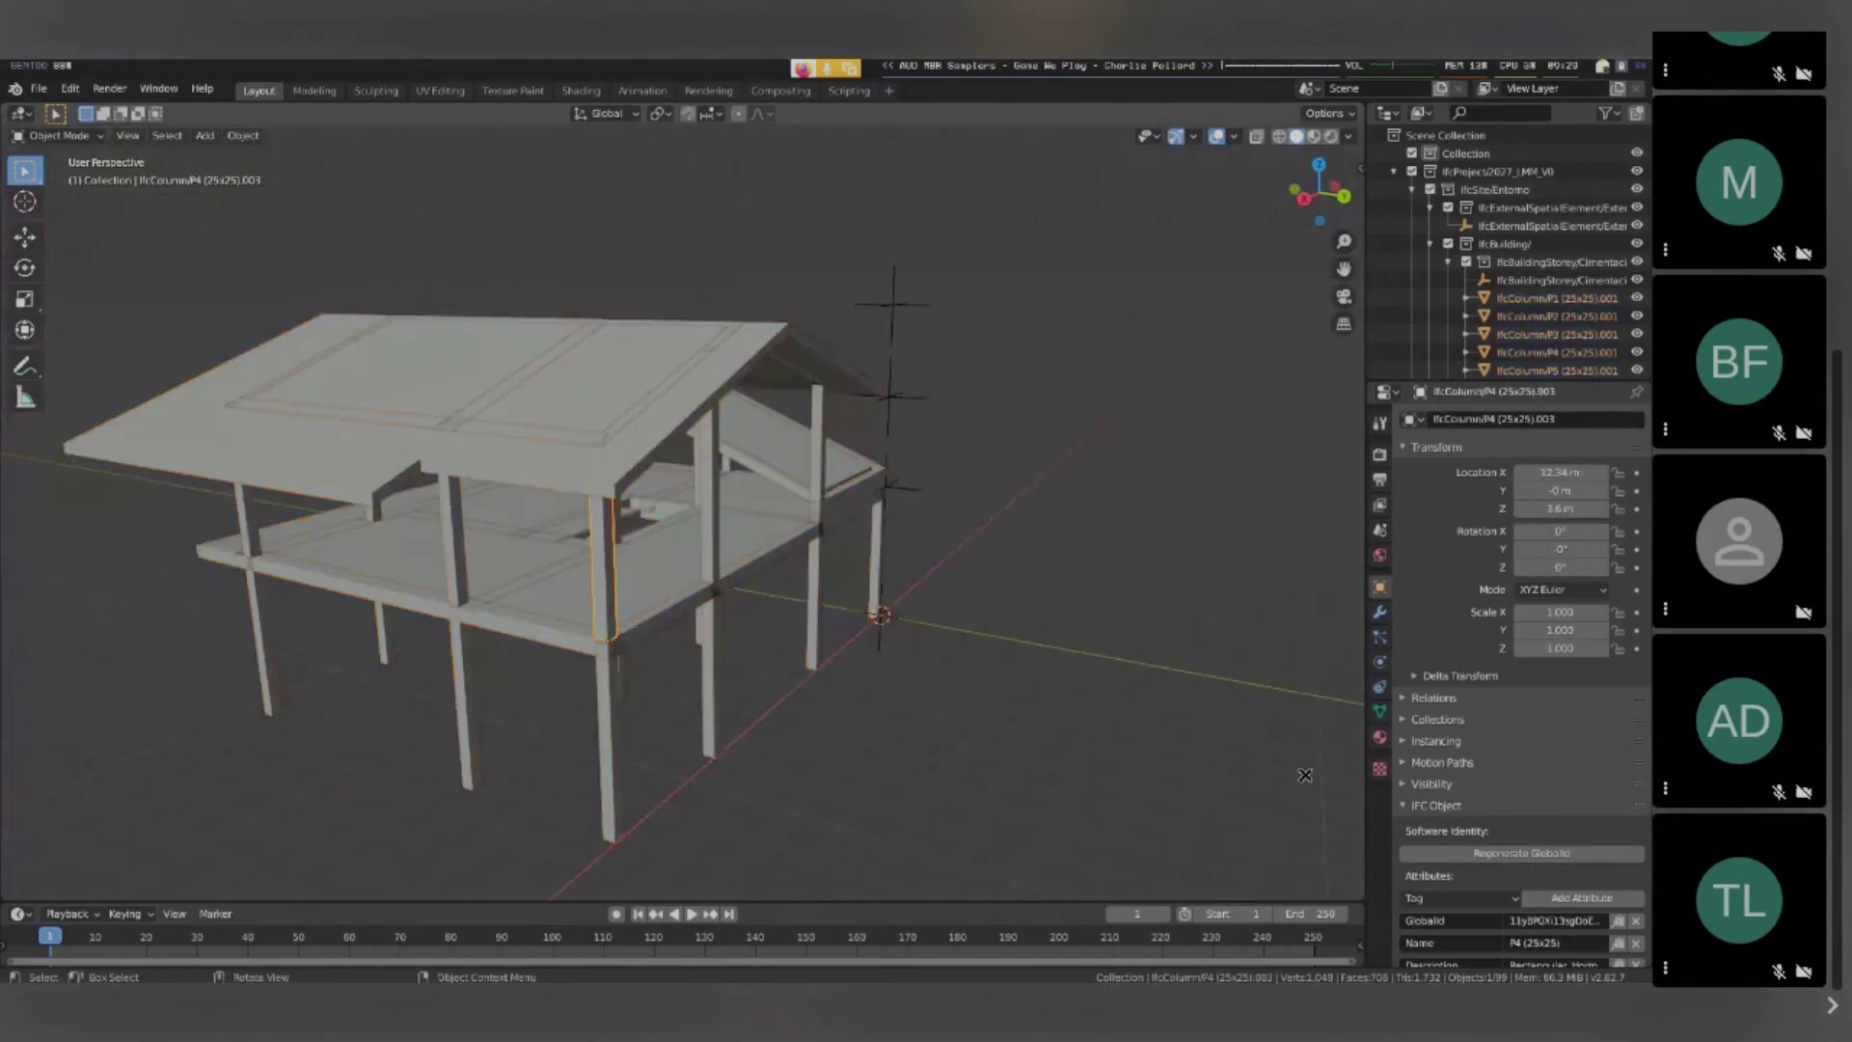
left_click(1381, 611)
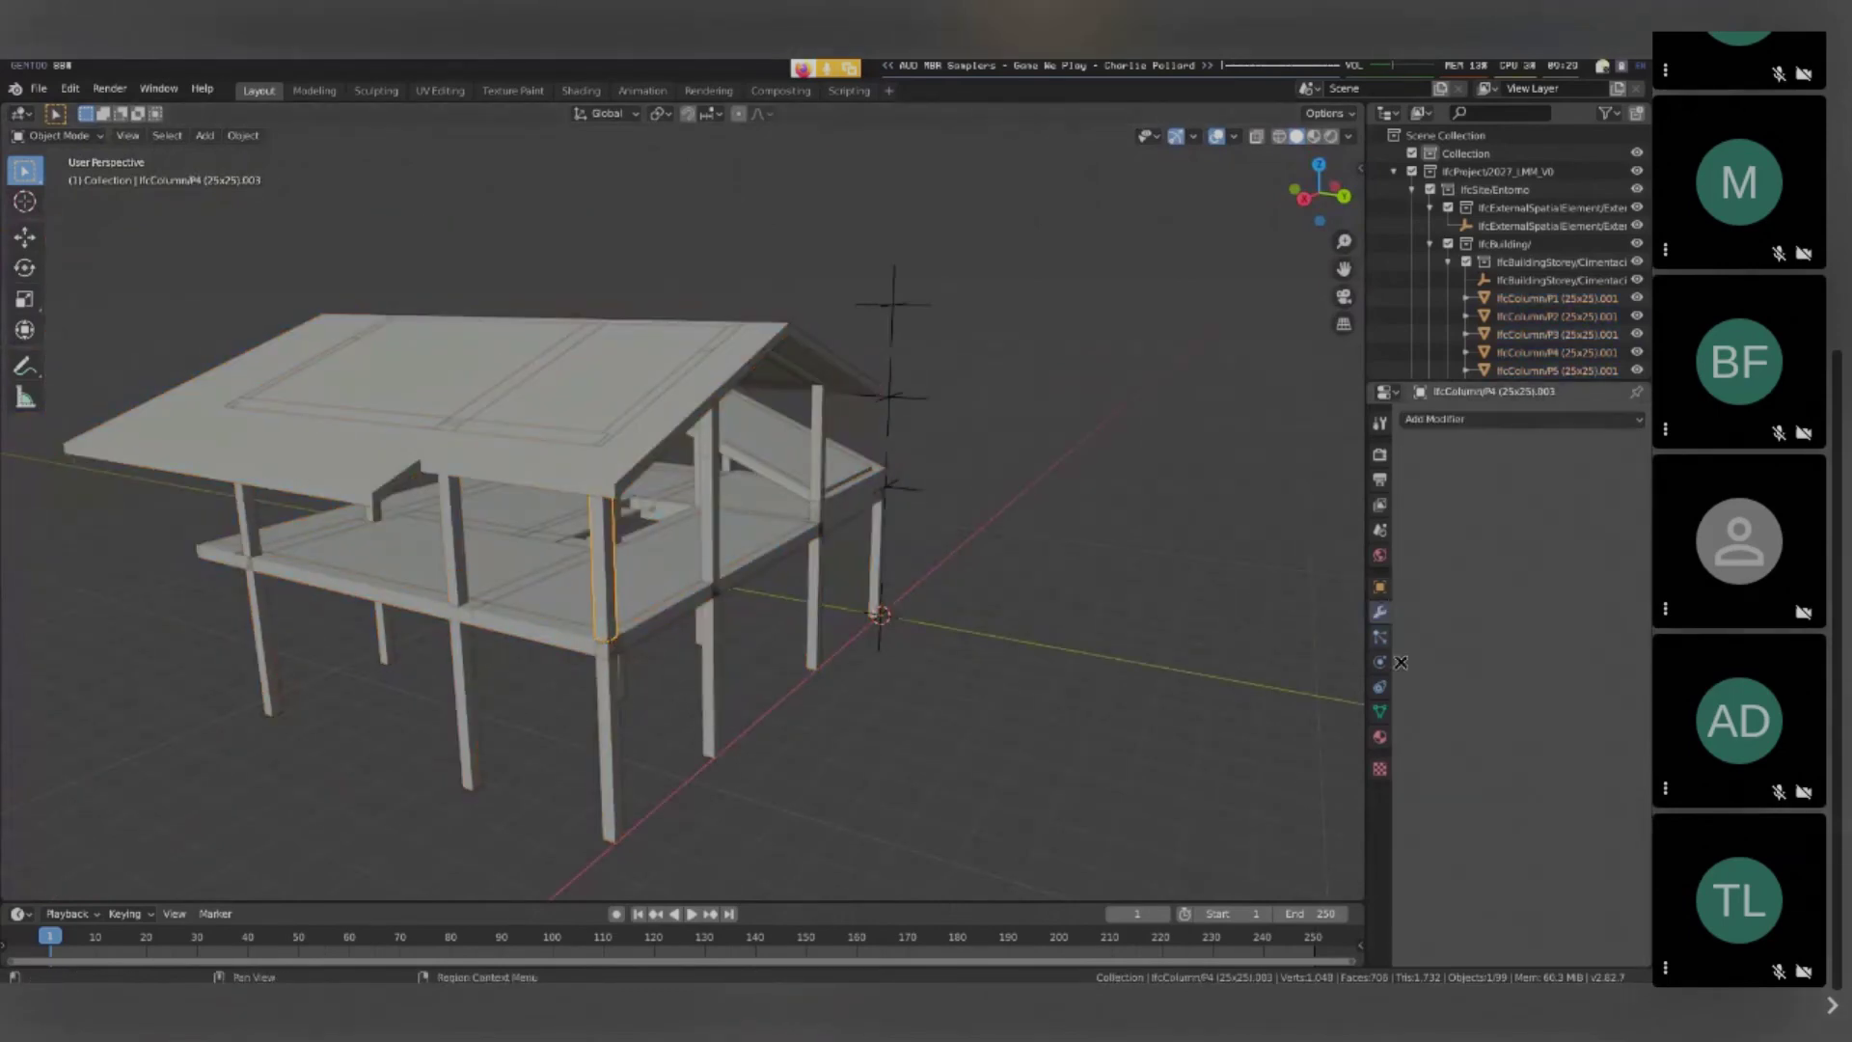
left_click(1381, 711)
key("Tab")
key("alt+z")
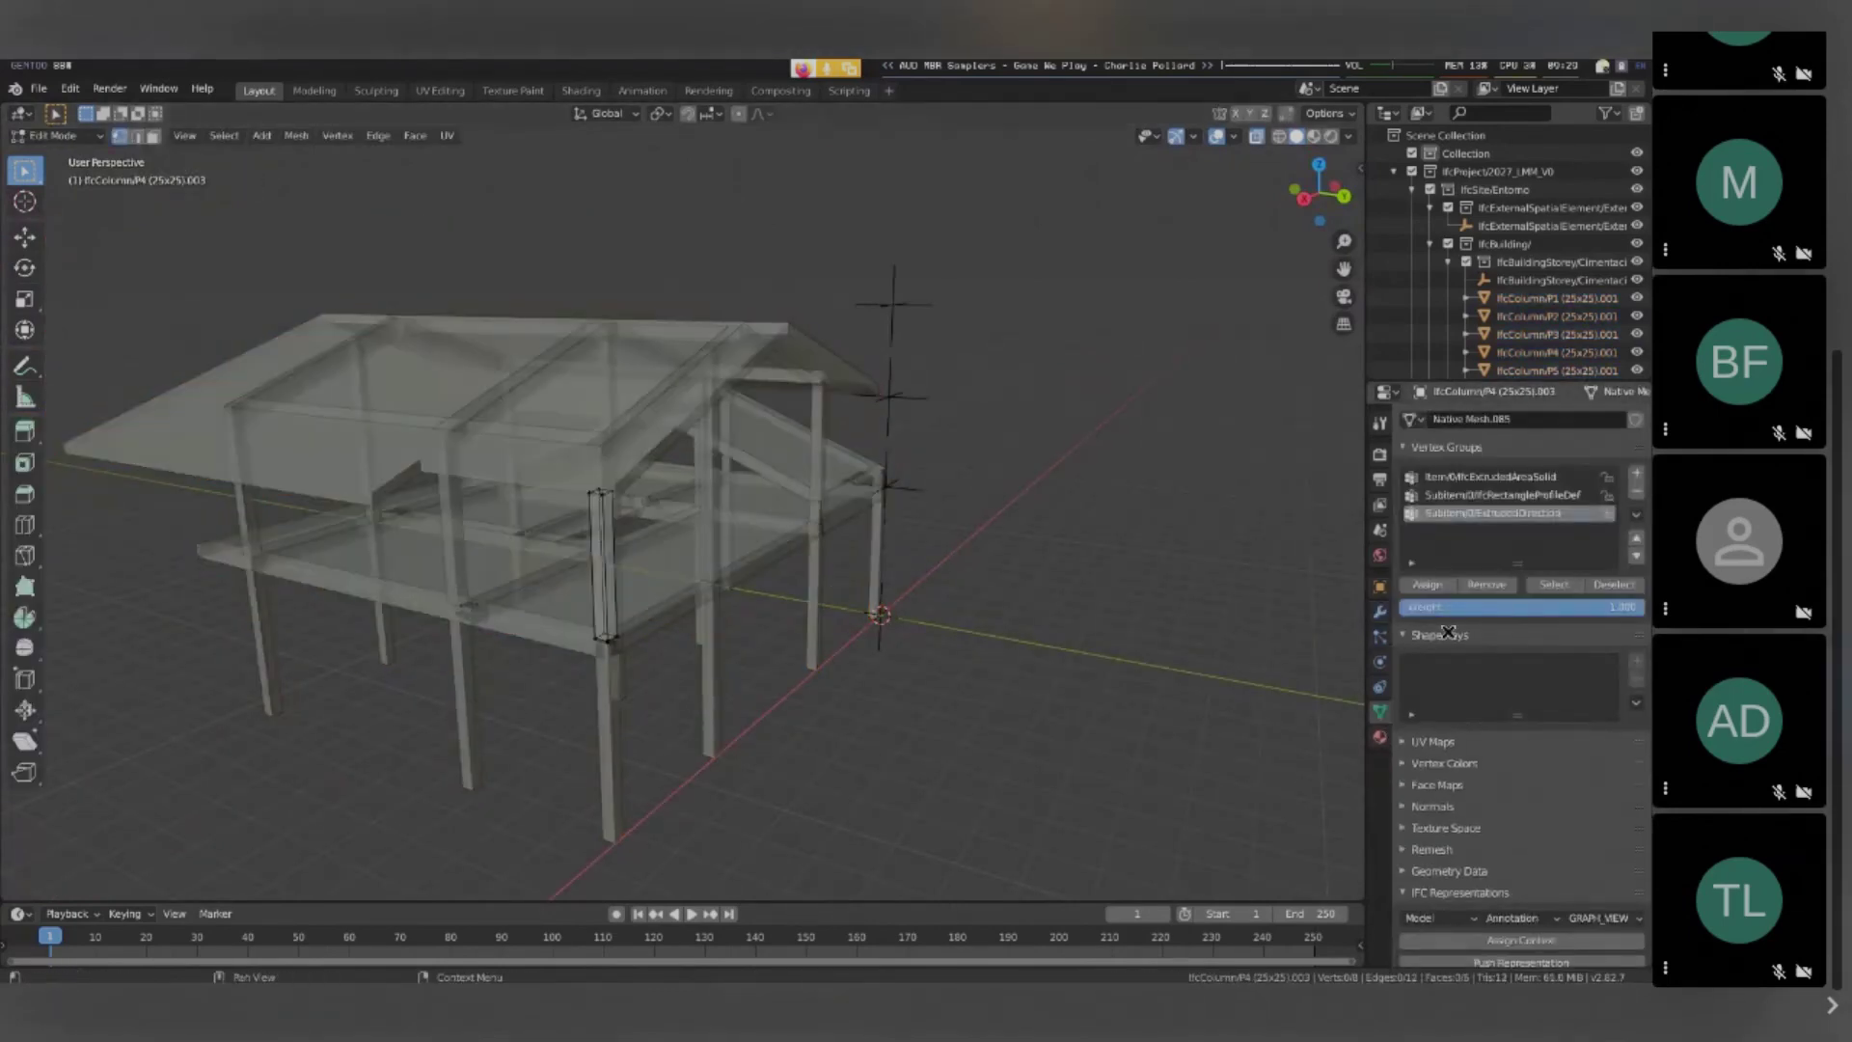
left_click(1540, 584)
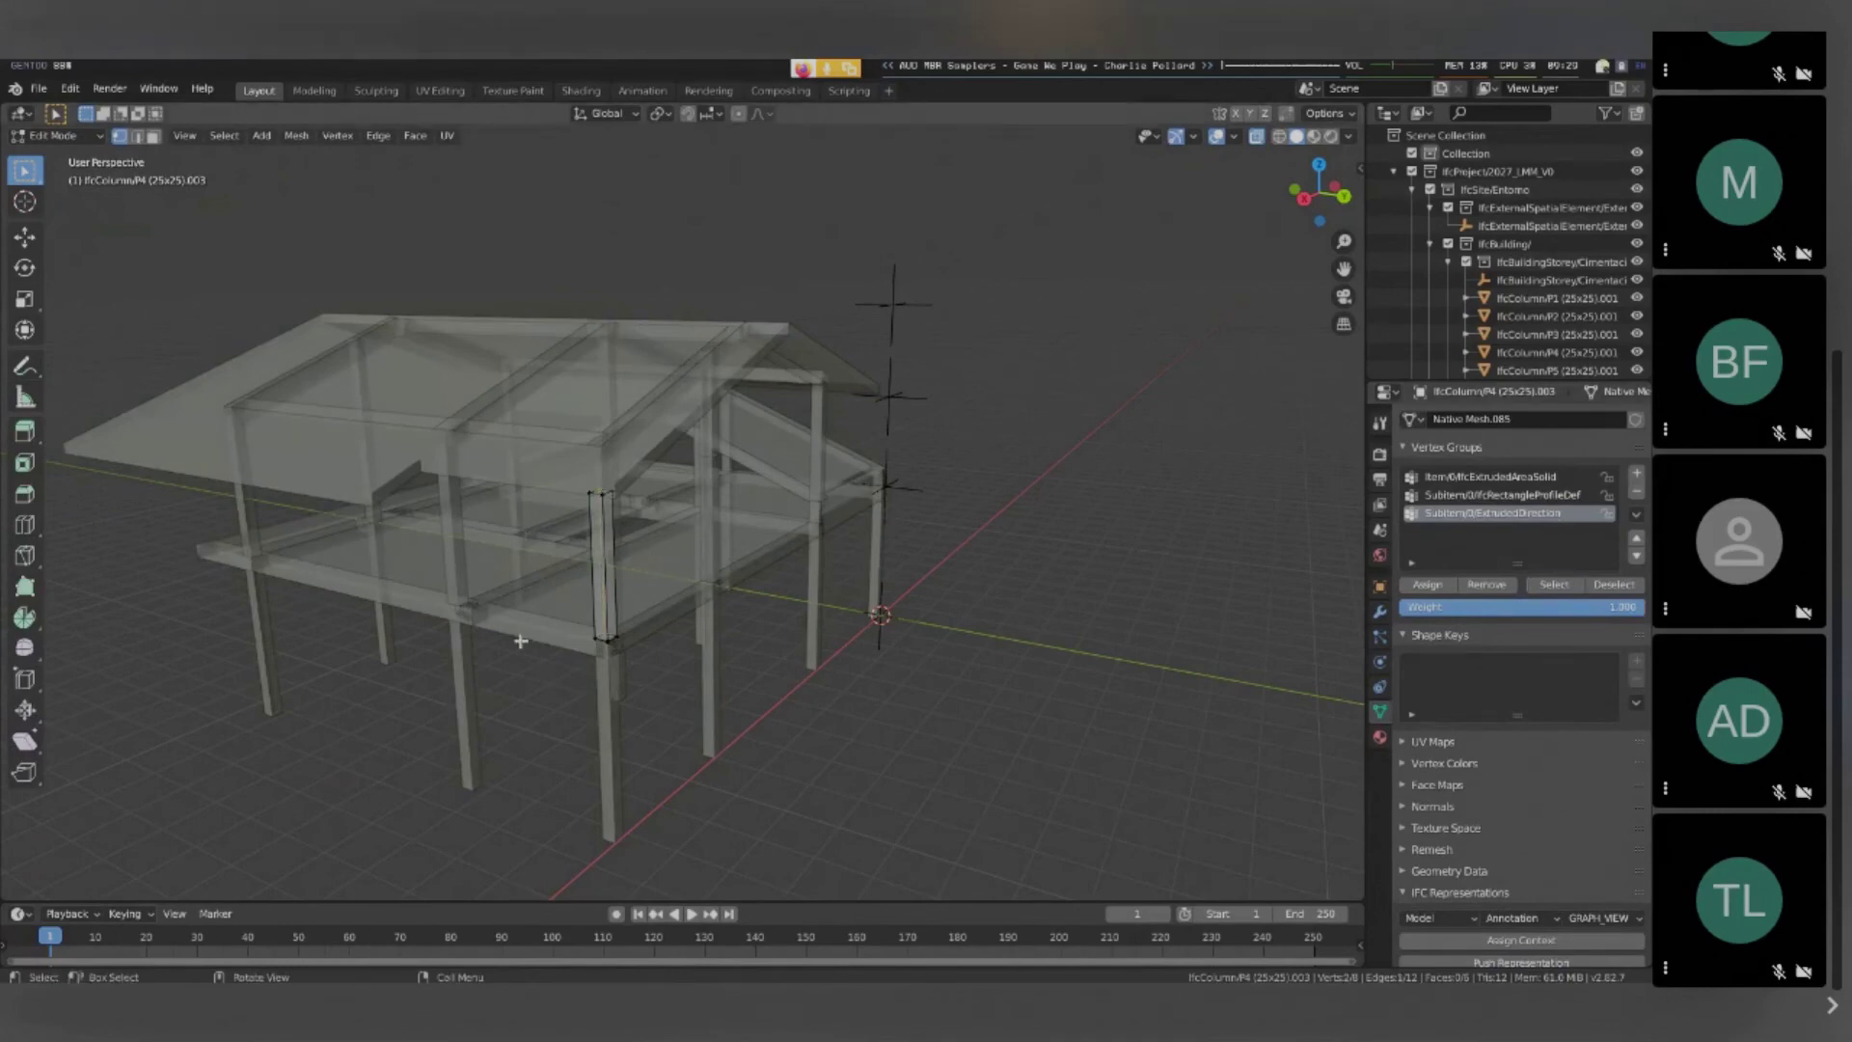
key("Tab")
Select the whole building model and export it to IFC with the file name test
scroll(508, 579, "down", 1)
key("a")
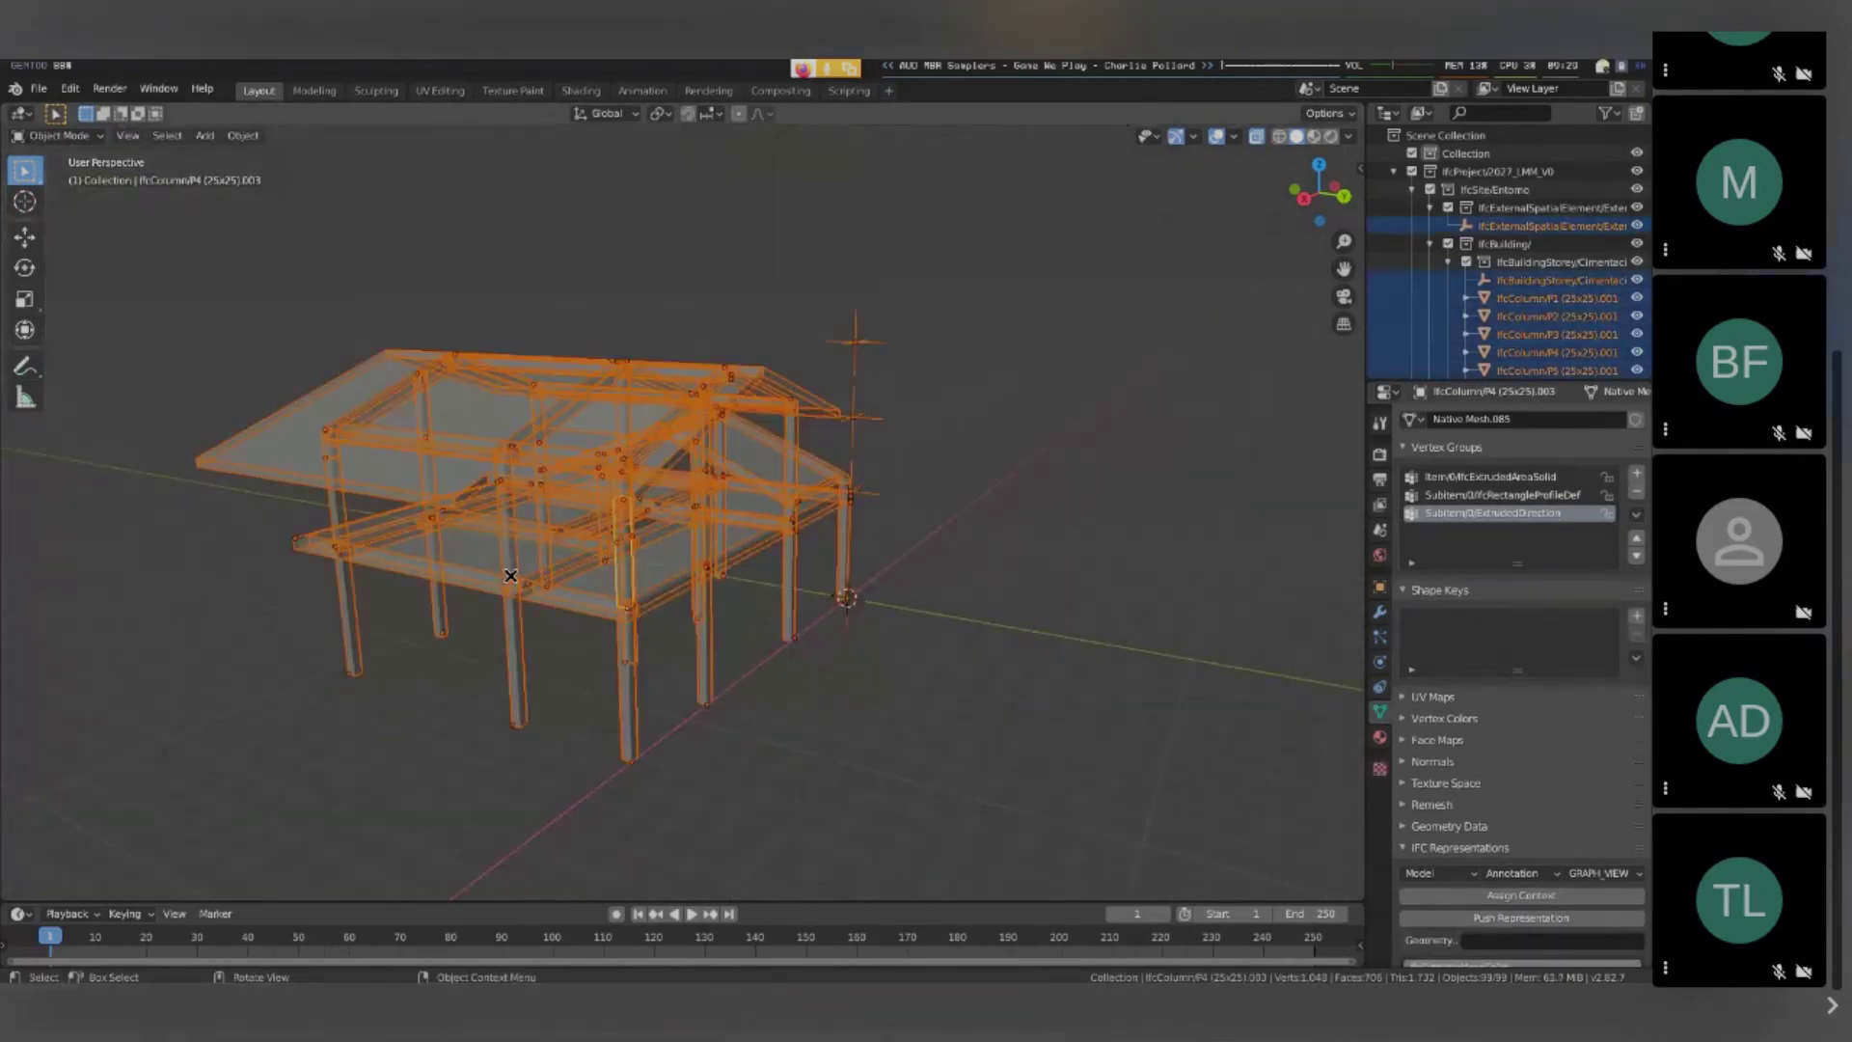
middle_click_drag(509, 577, 978, 533)
scroll(1067, 532, "up", 3)
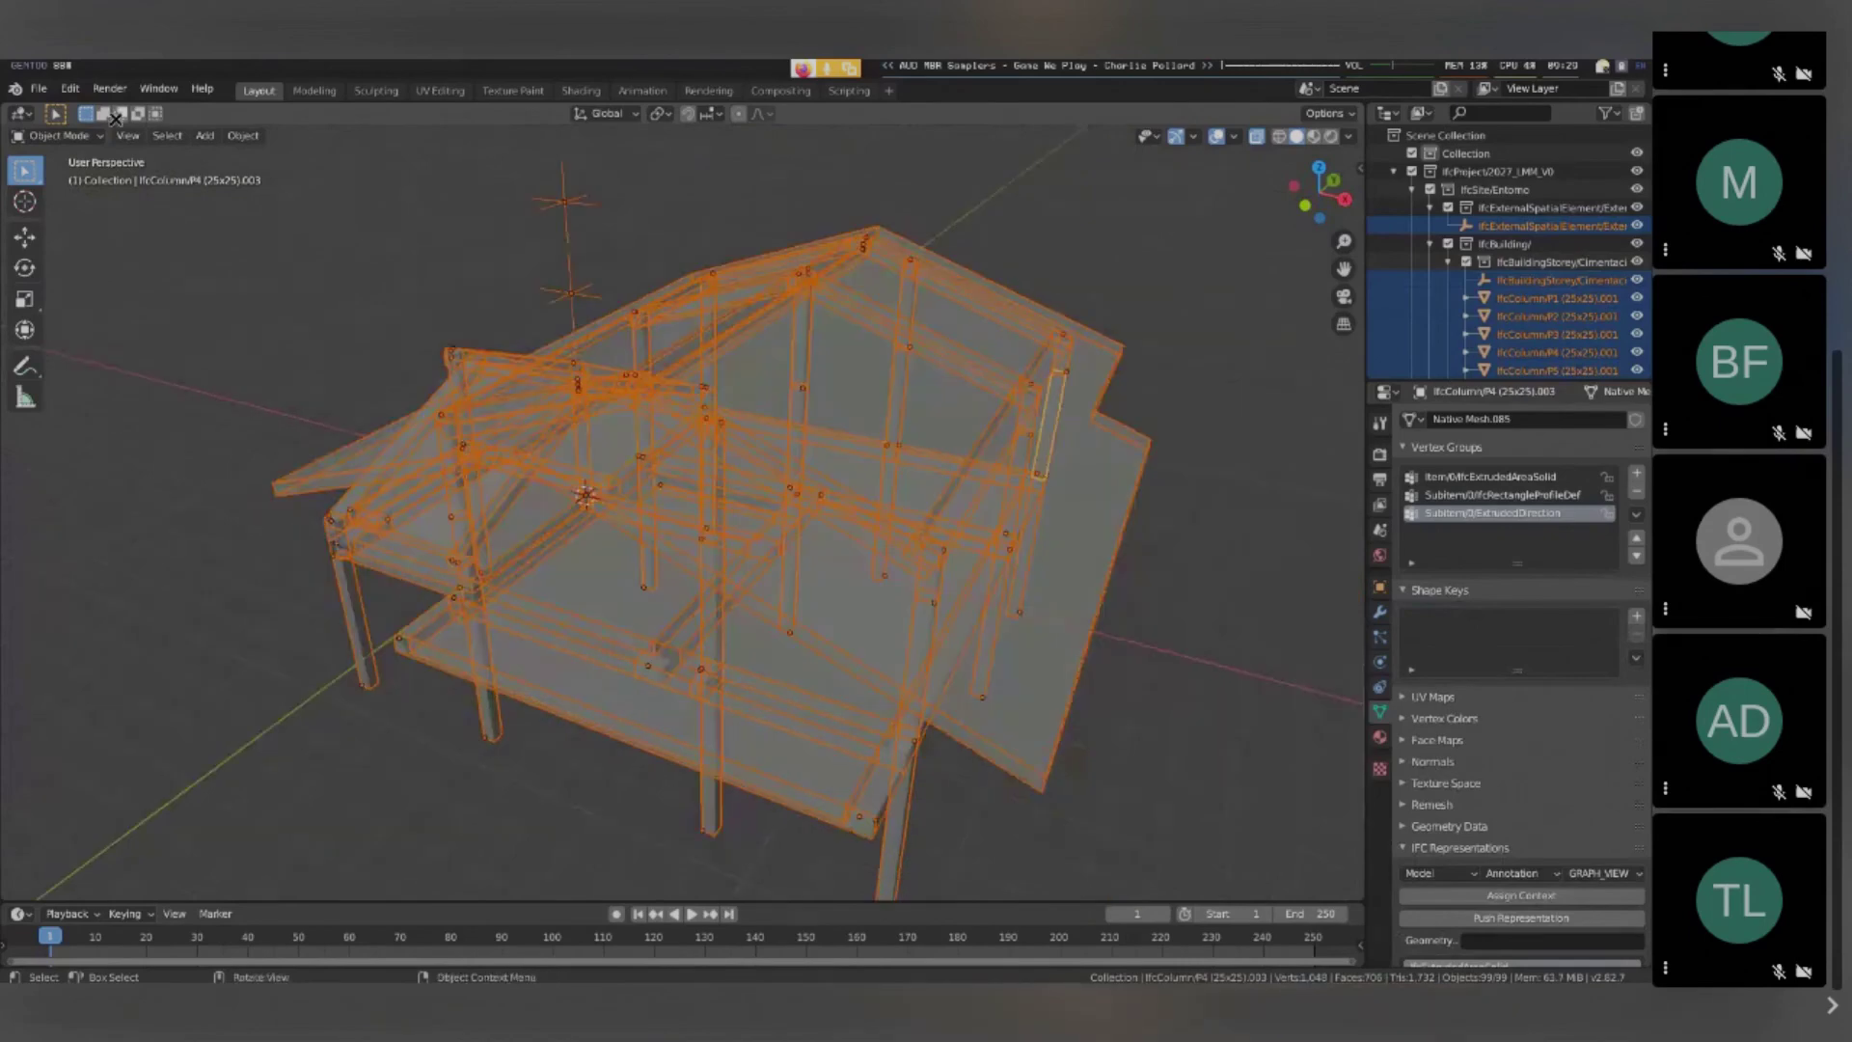
left_click(39, 88)
mouse_move(79, 355)
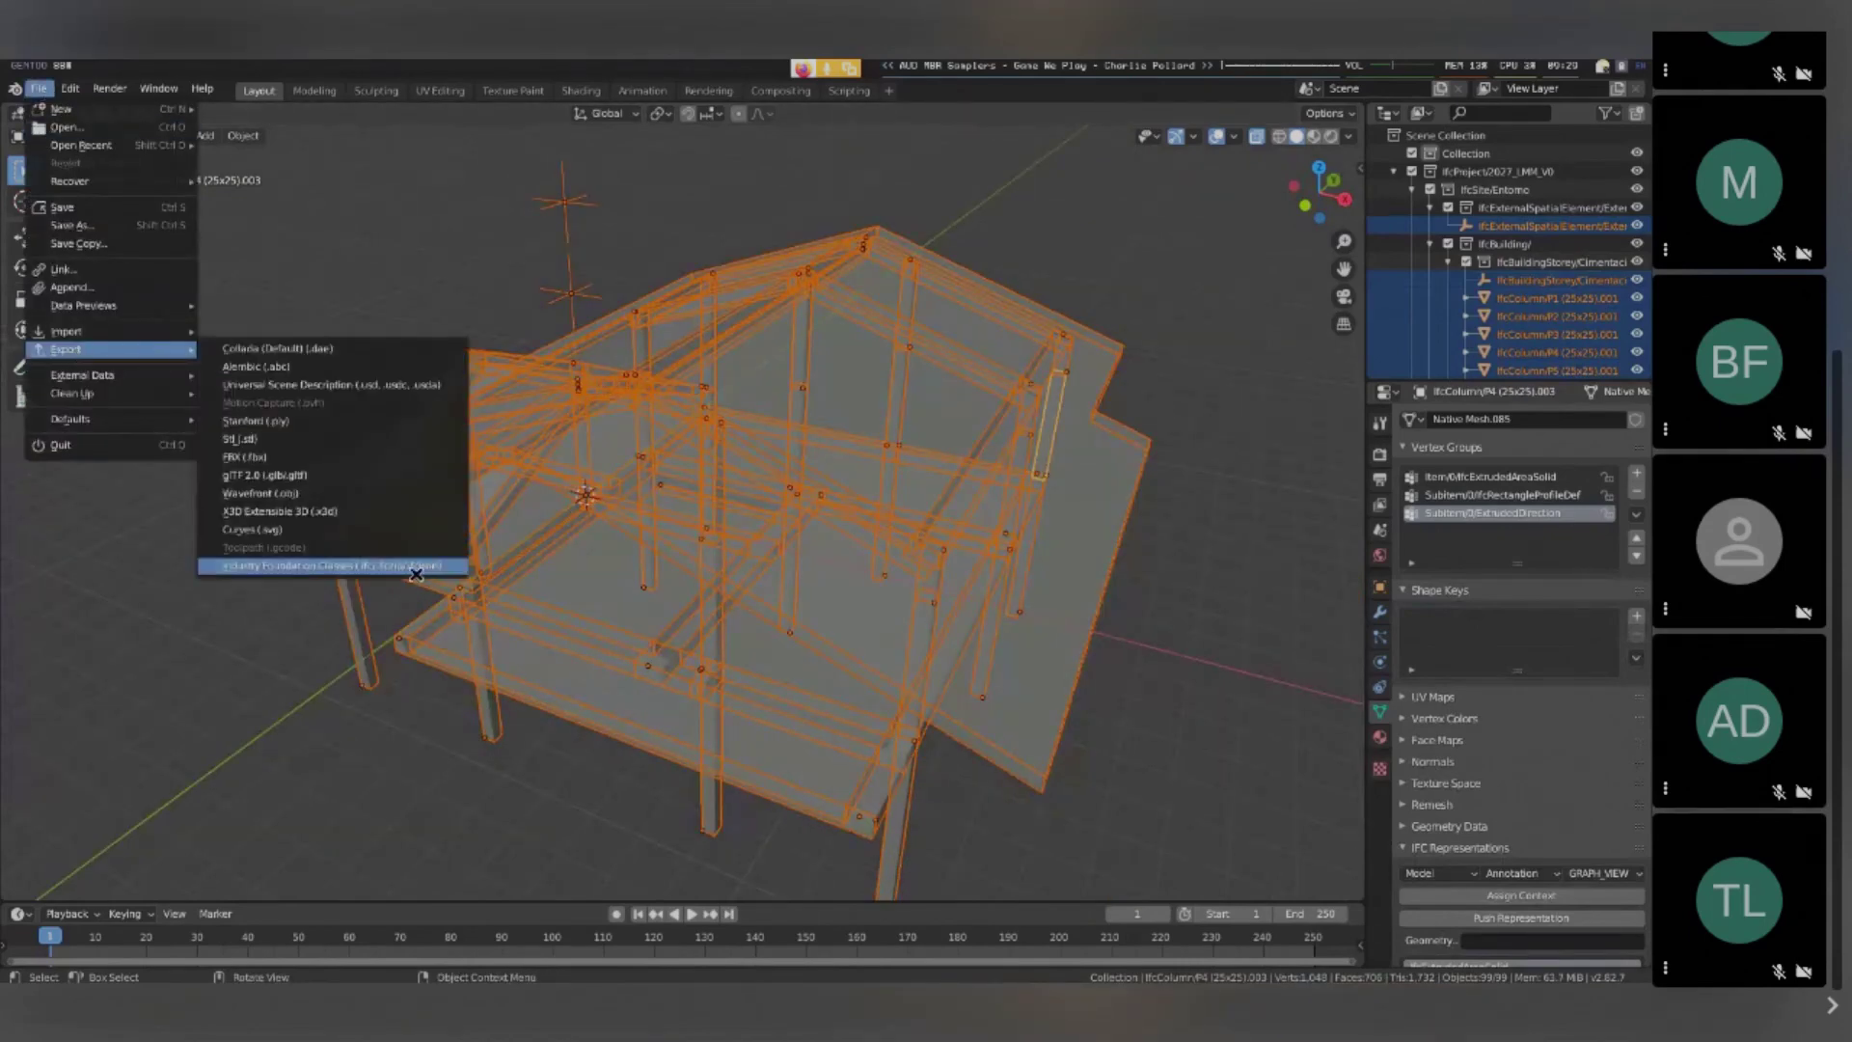
left_click(417, 571)
type("test")
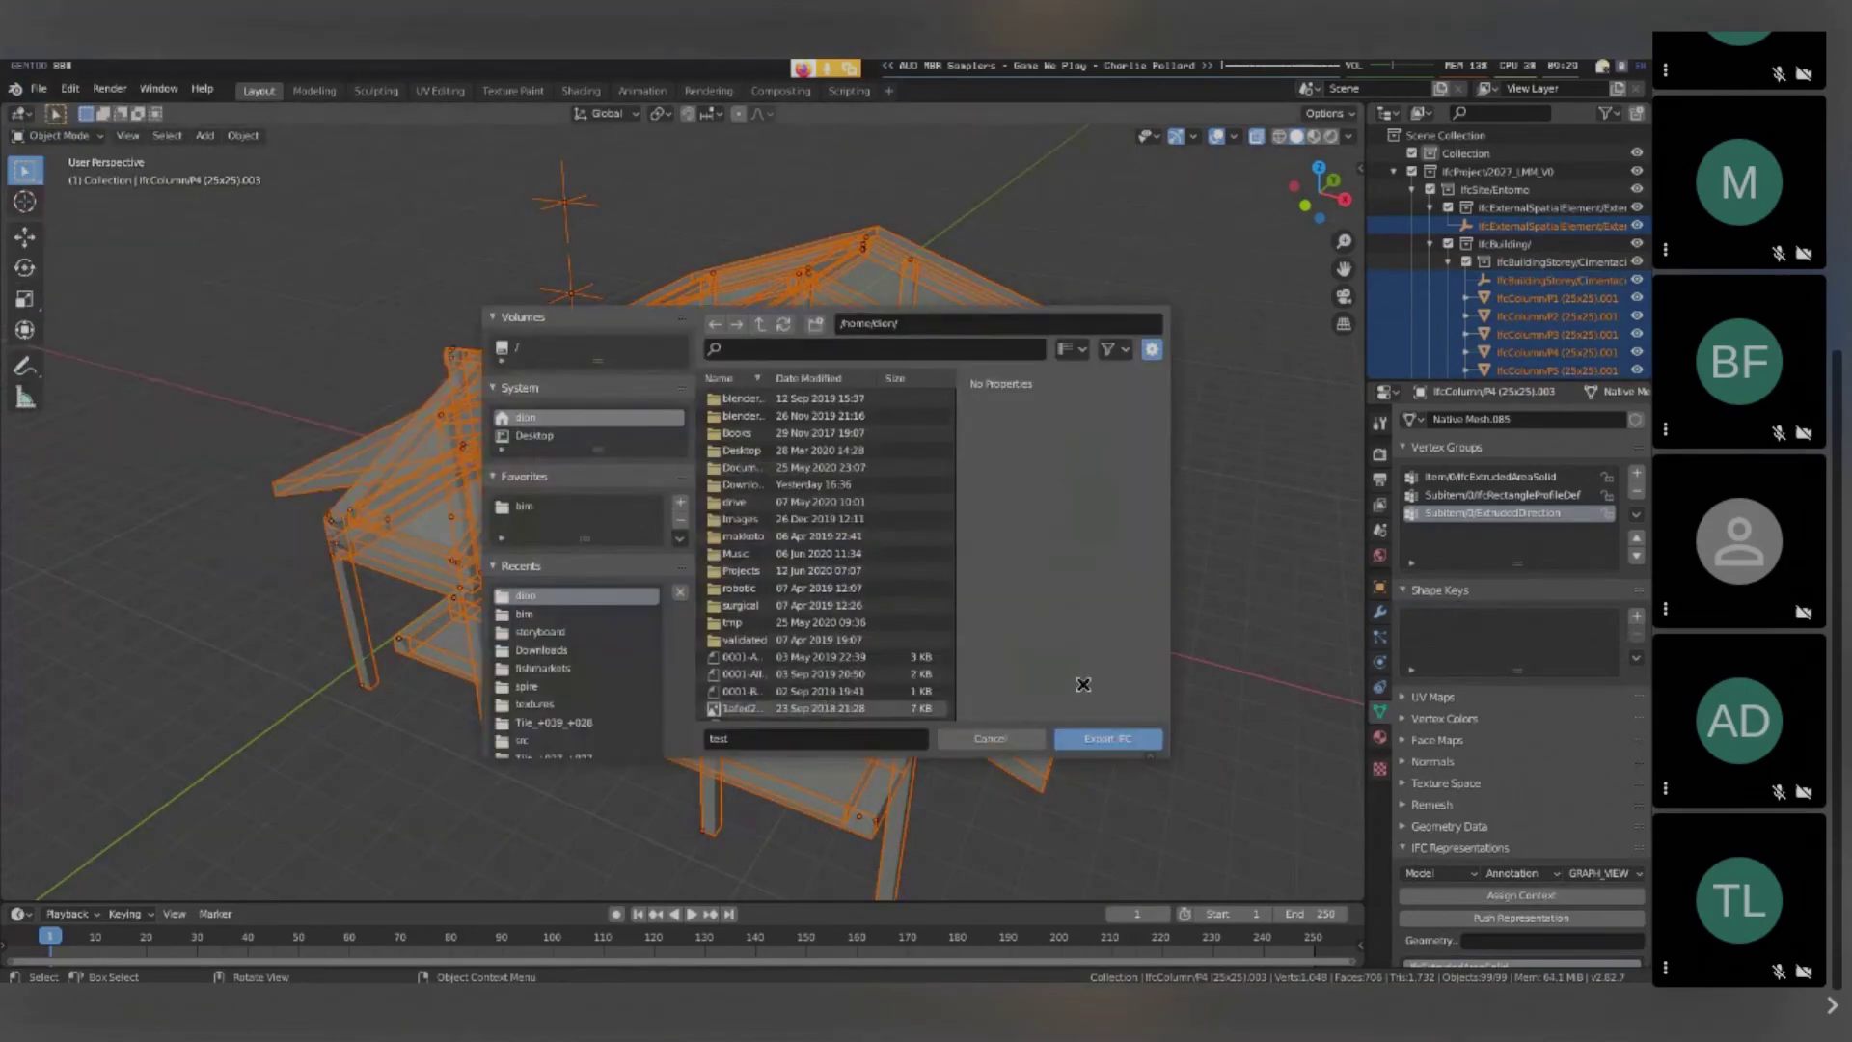
left_click(1099, 736)
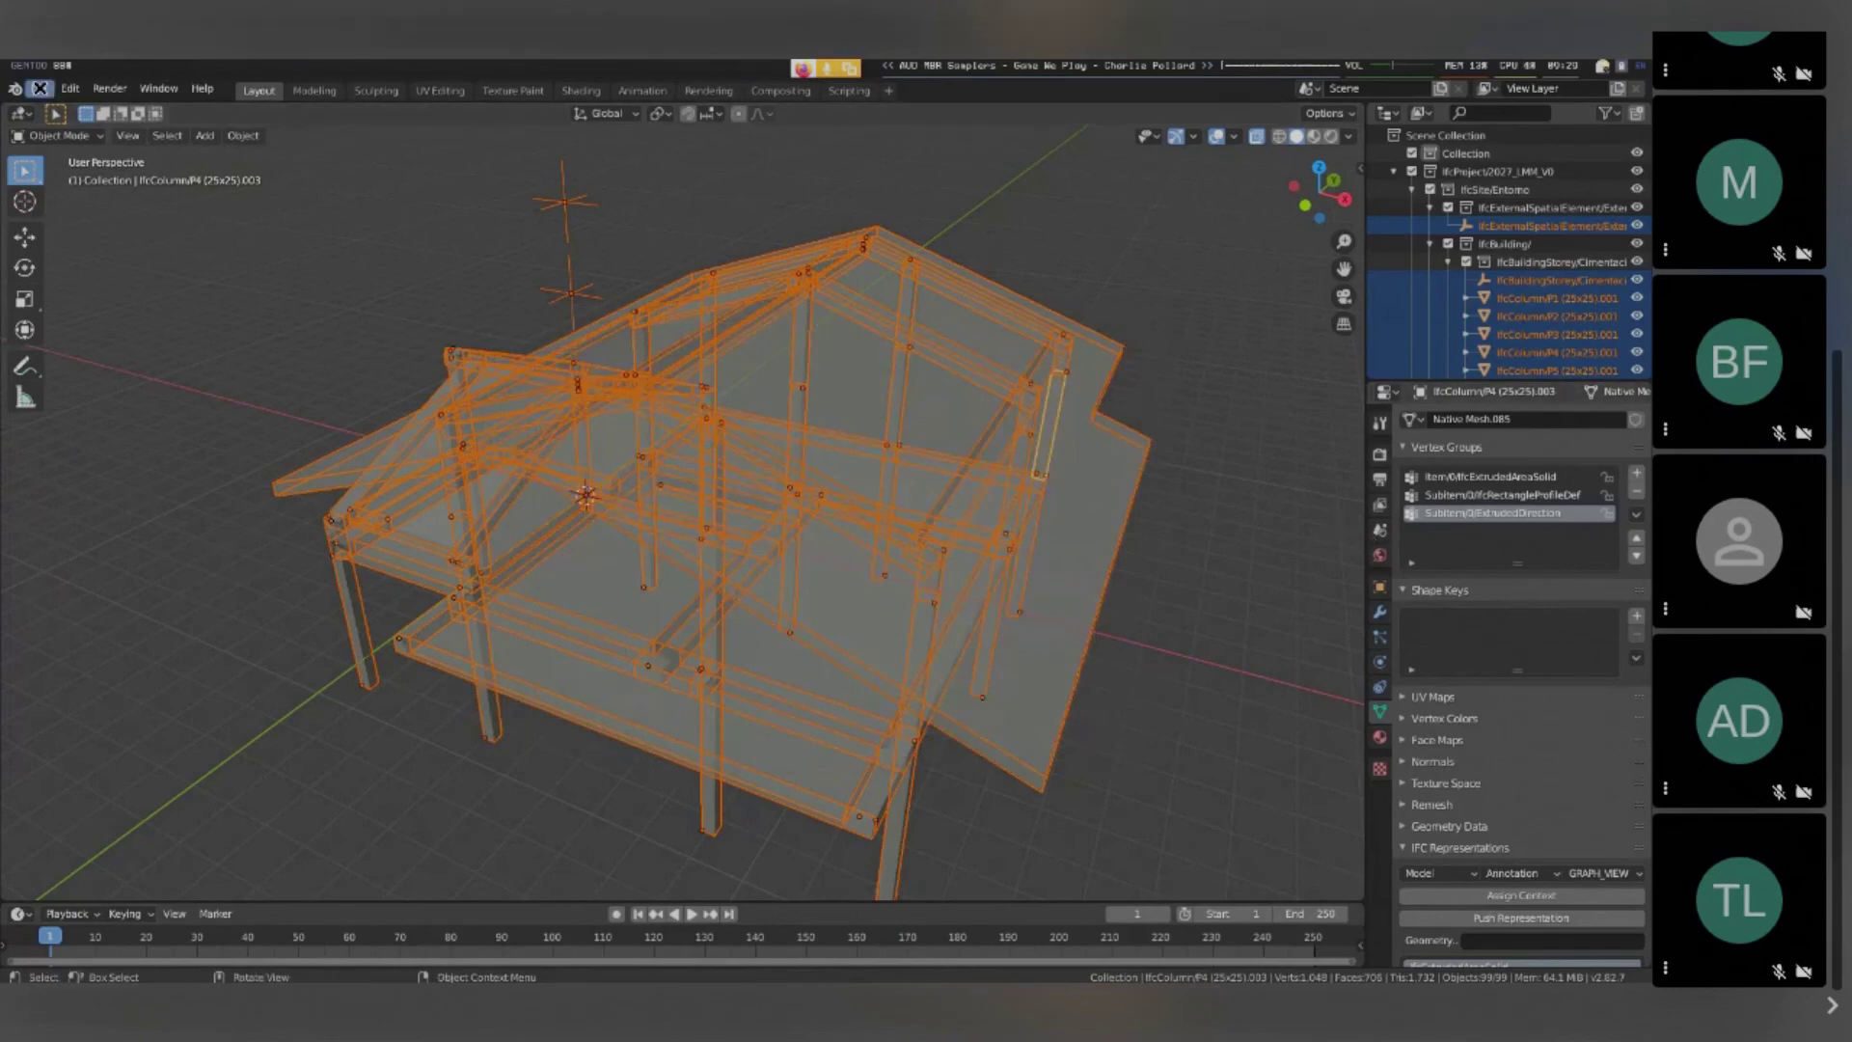
Lengthen the ground-floor corner column P12 (25x25) to about twice its length by moving its base vertices downward
left_click(915, 769)
key("Tab")
middle_click_drag(915, 770, 778, 538, "shift")
key("alt+z")
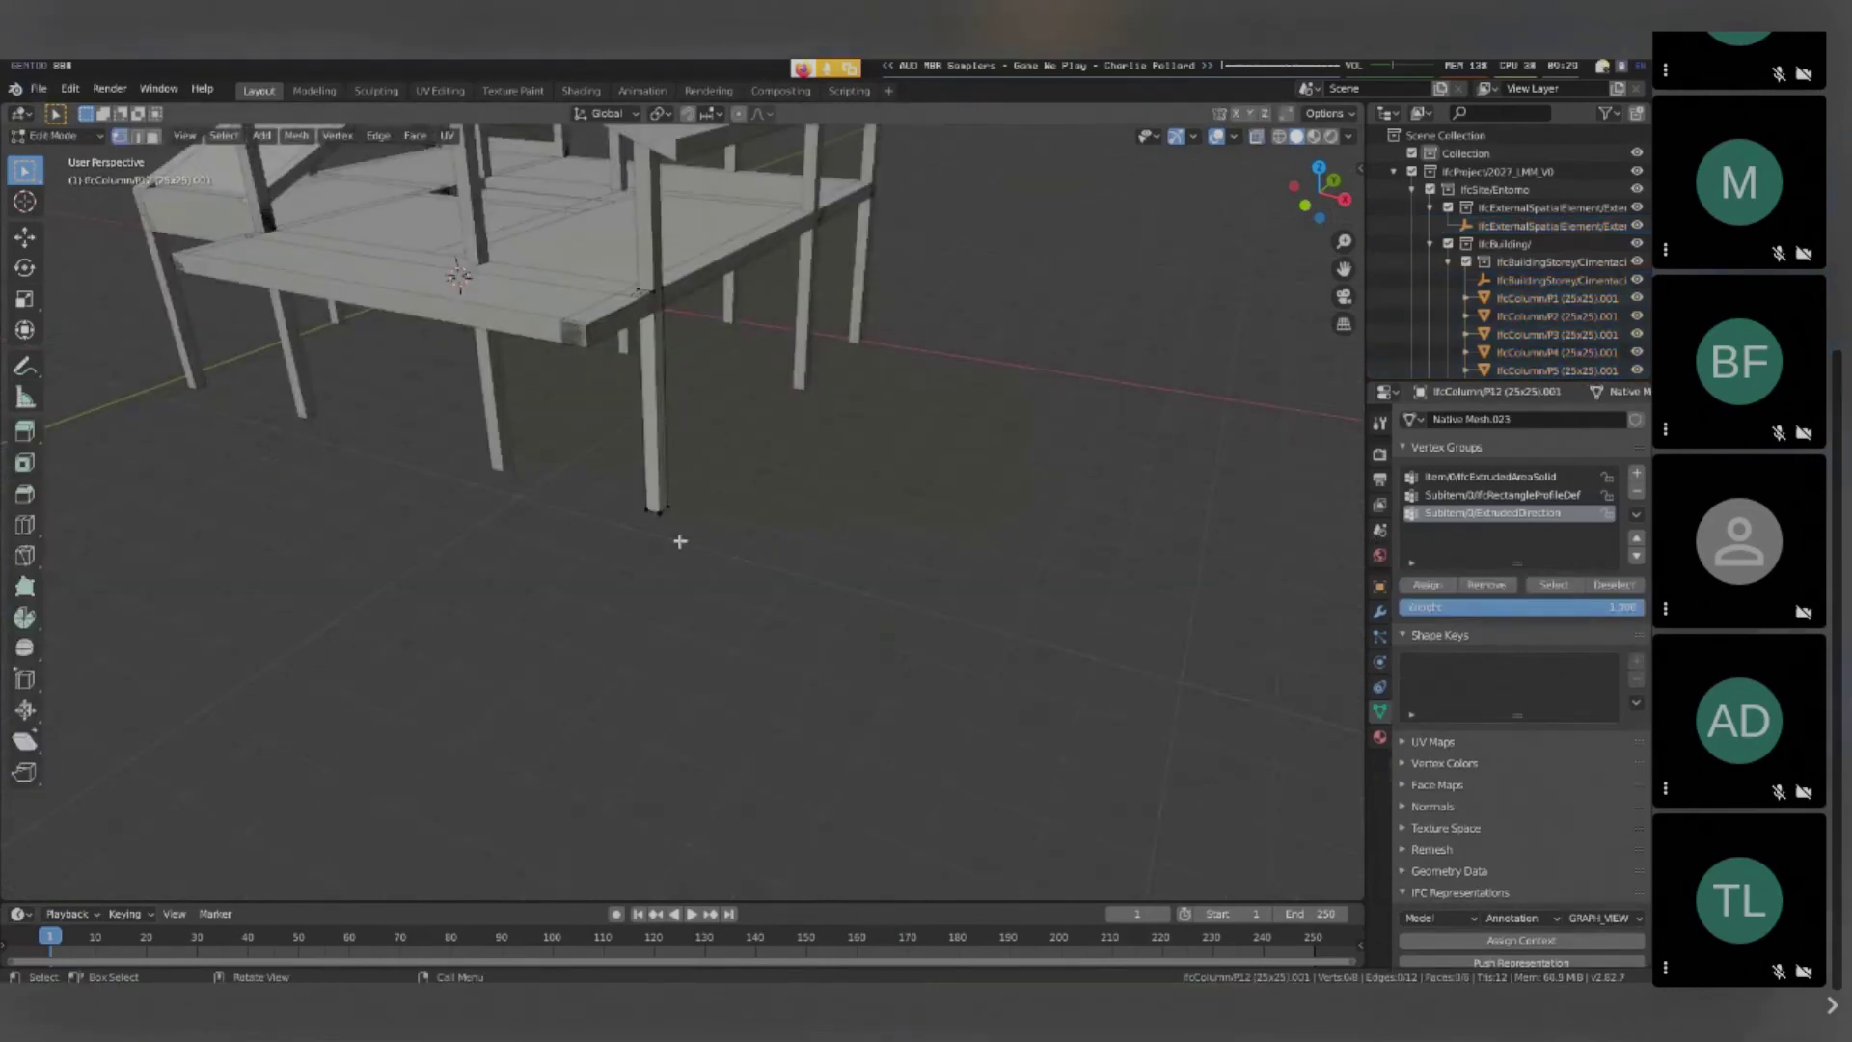
key("alt+z")
left_click_drag(617, 473, 751, 583)
key("Tab")
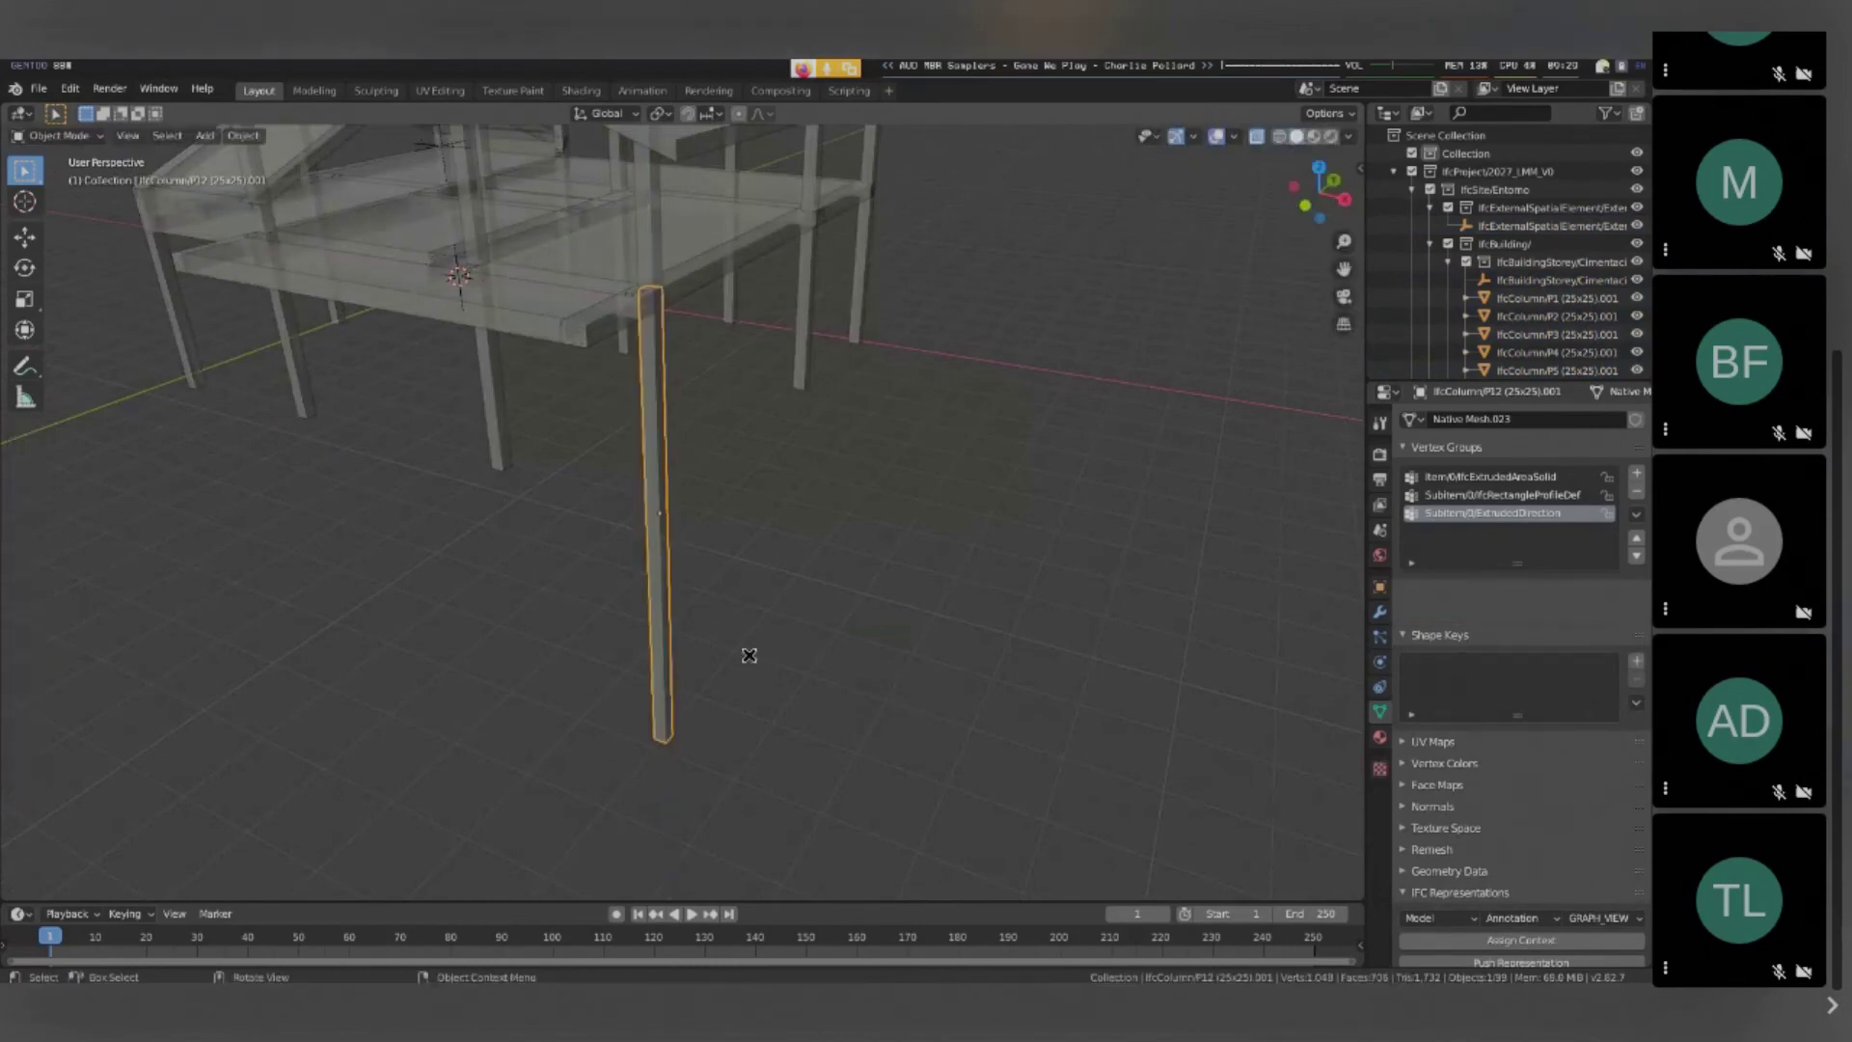
Select every object in the modified building and export the model to IFC again
key("a")
key("Home")
left_click(39, 88)
mouse_move(108, 347)
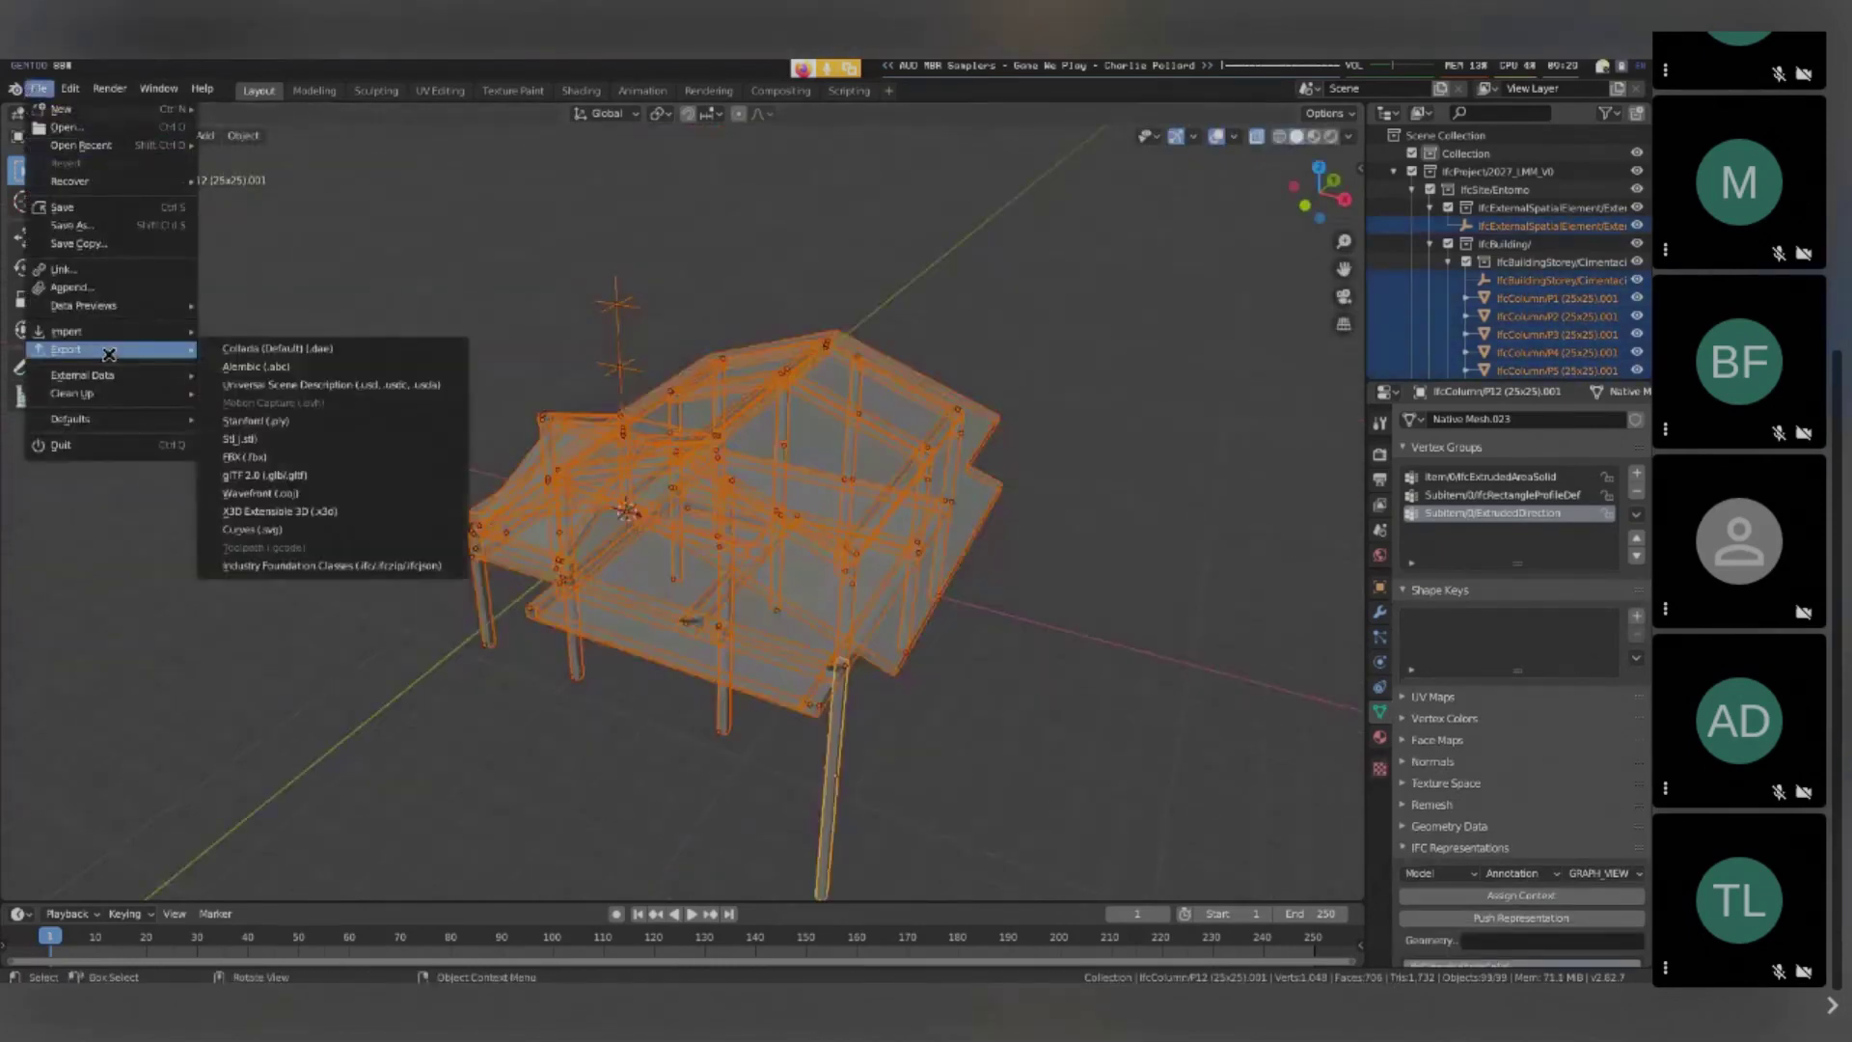
left_click(328, 566)
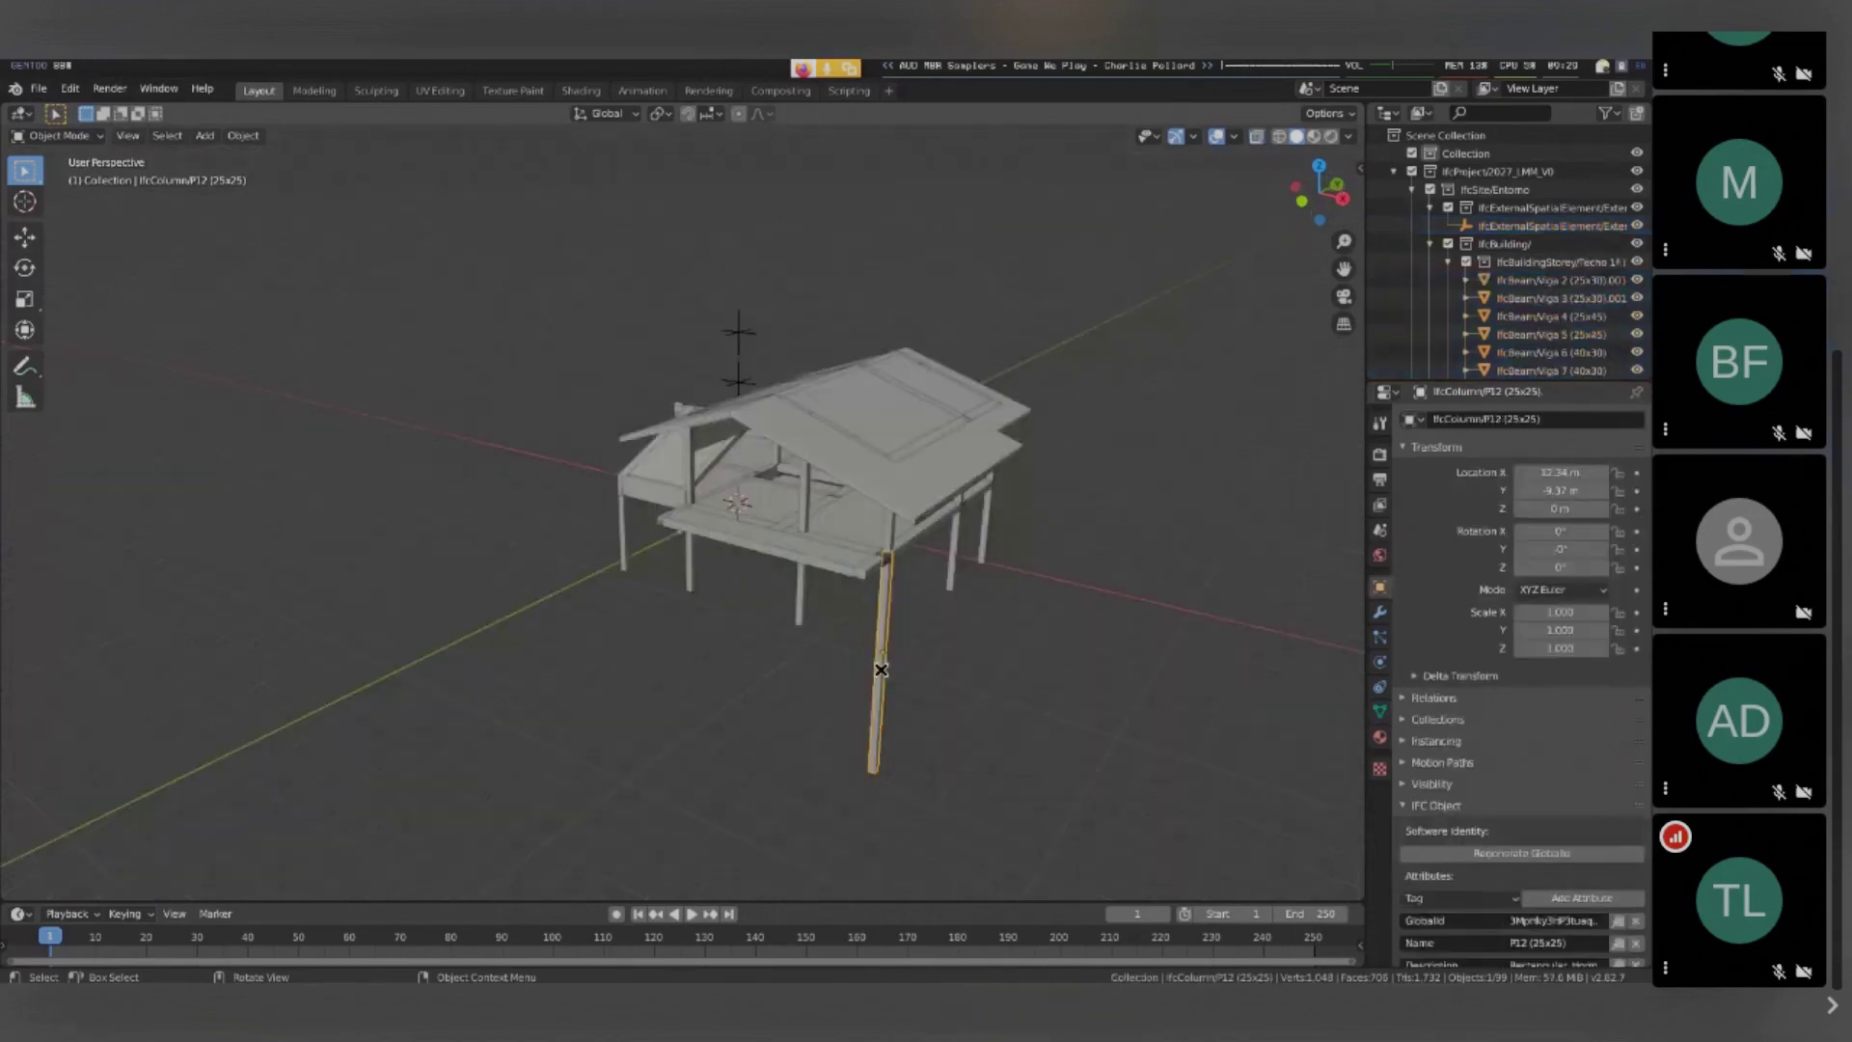
Examine the re-imported long corner column's modifiers, native mesh and IFC vertex groups in see-through edit mode
left_click(1380, 614)
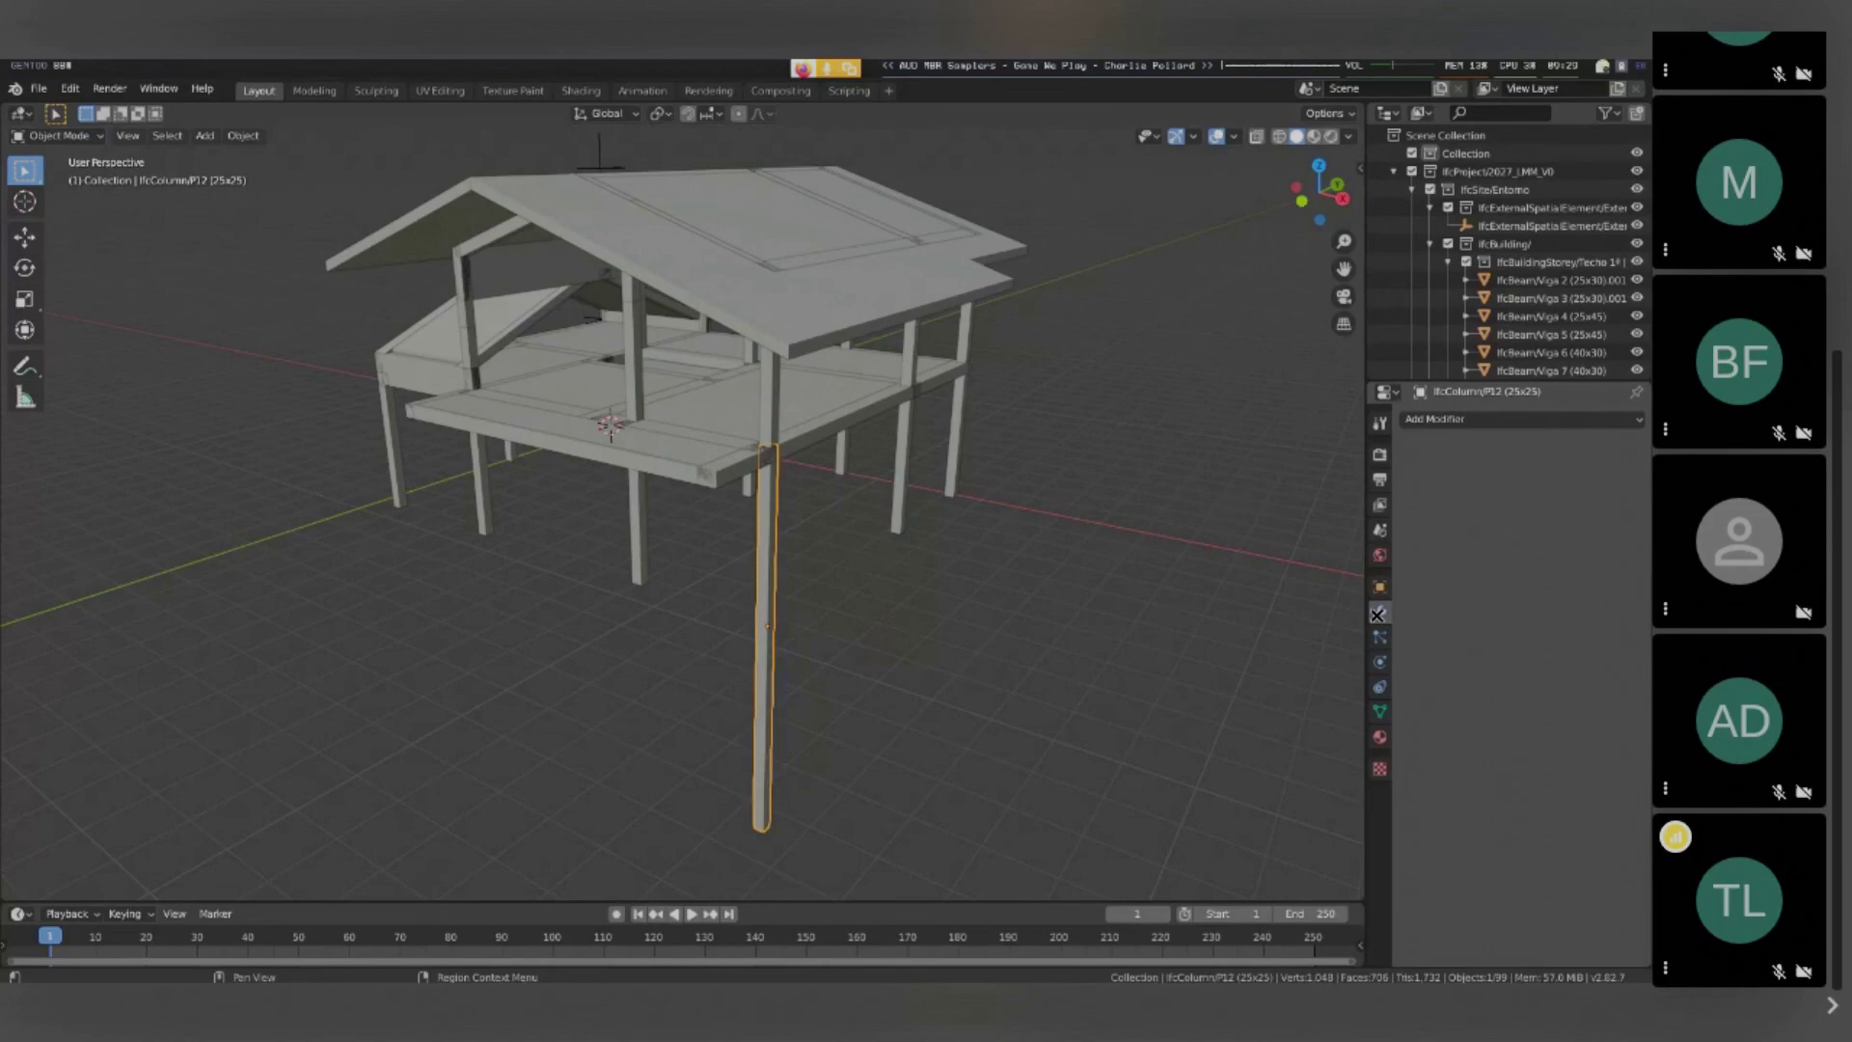
left_click(1379, 711)
key("Tab")
key("alt+z")
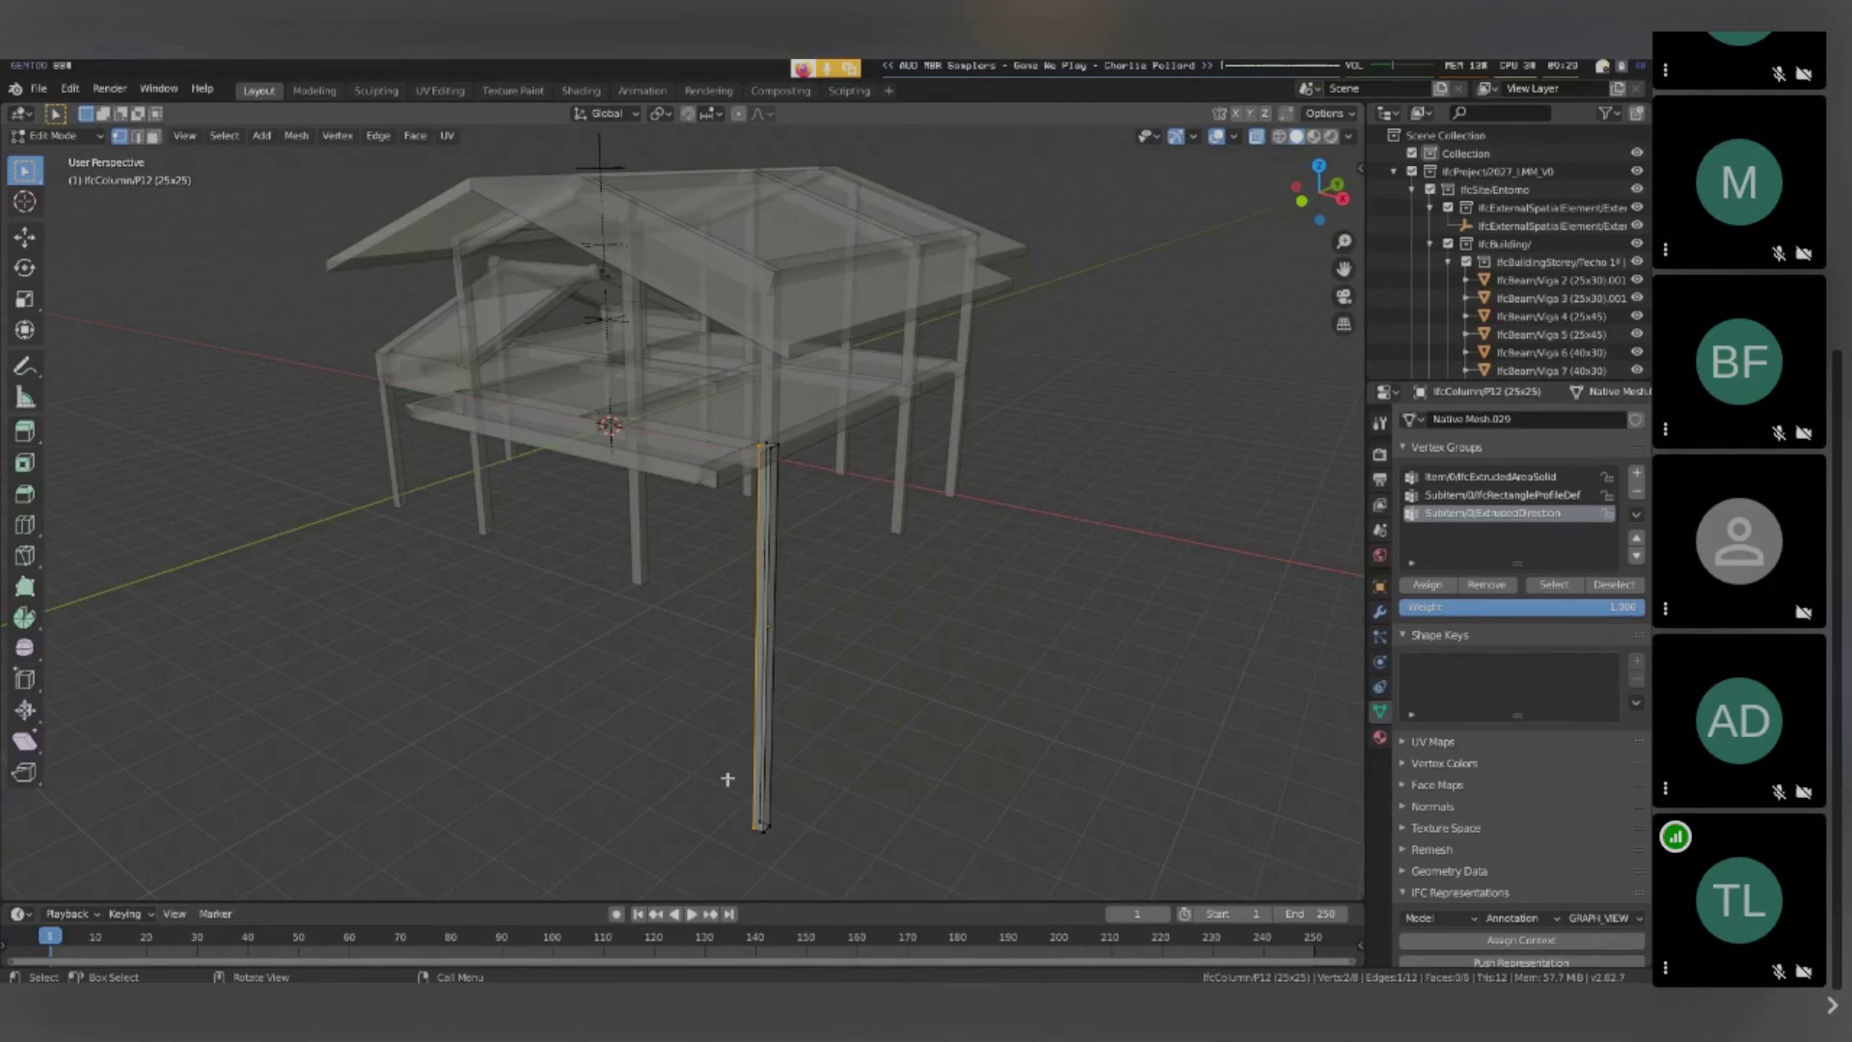
key("Tab")
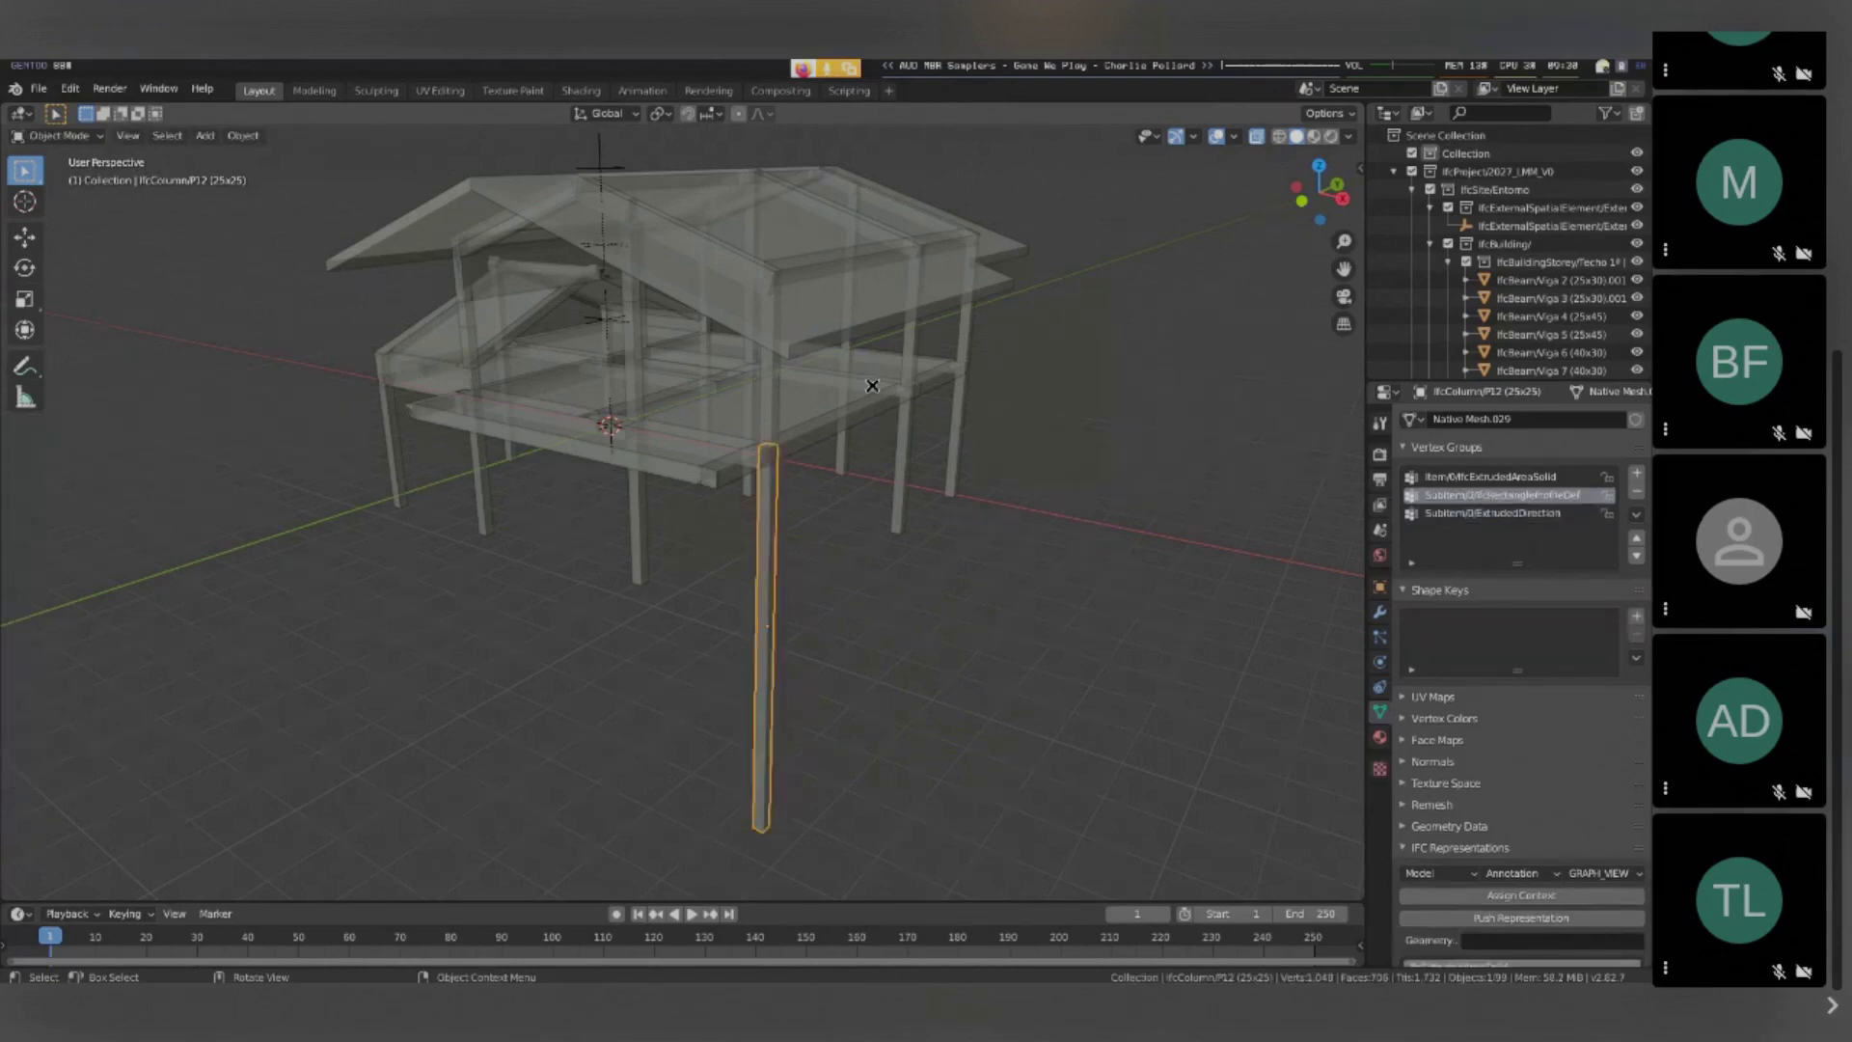